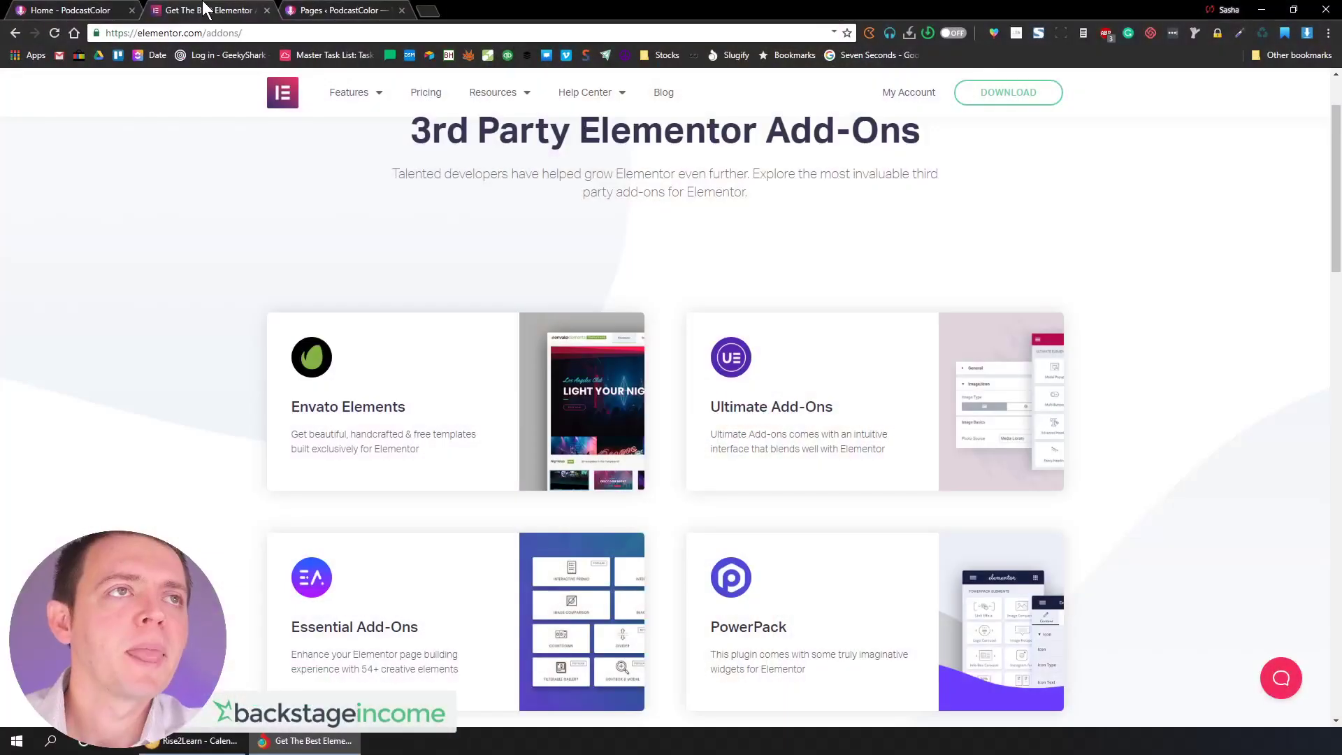
# Open the Elementor Editor features page in a new tab and scroll through it
pyautogui.scroll(2, 414, 255)
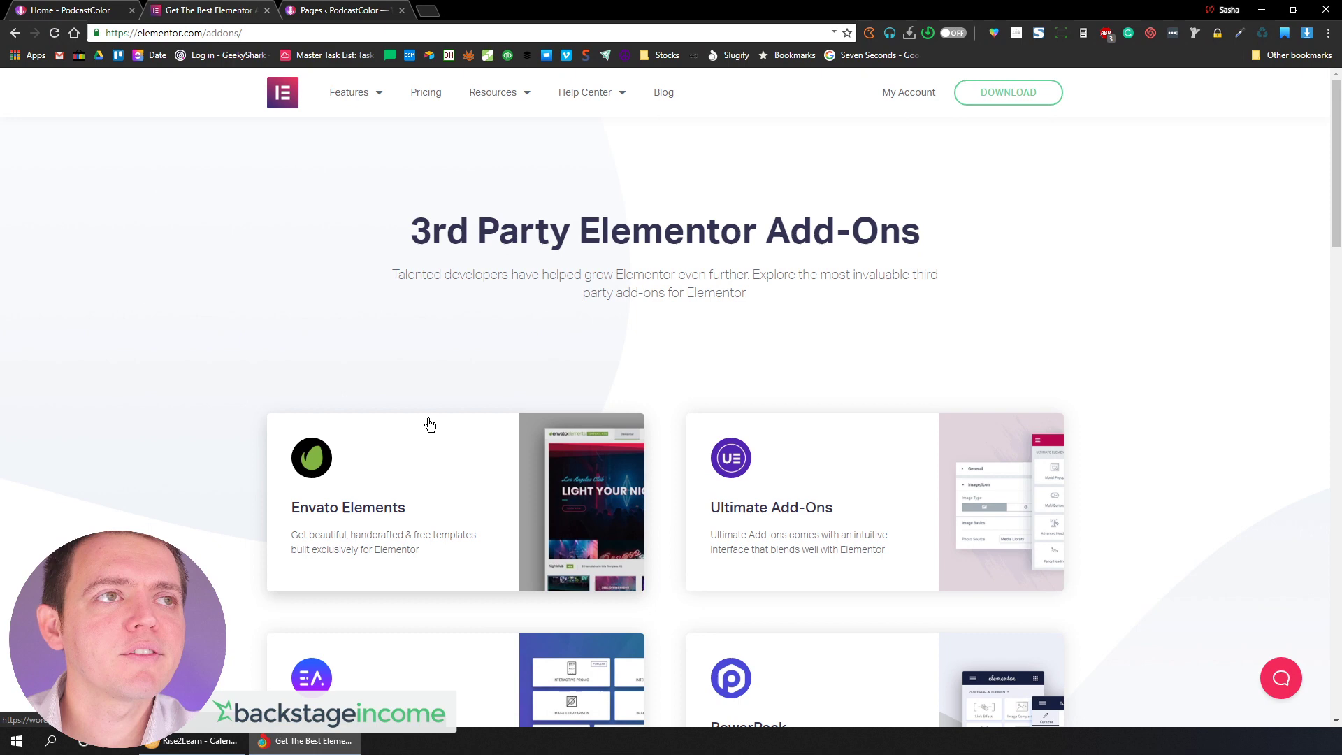
pyautogui.moveTo(355, 92)
pyautogui.rightClick(360, 144)
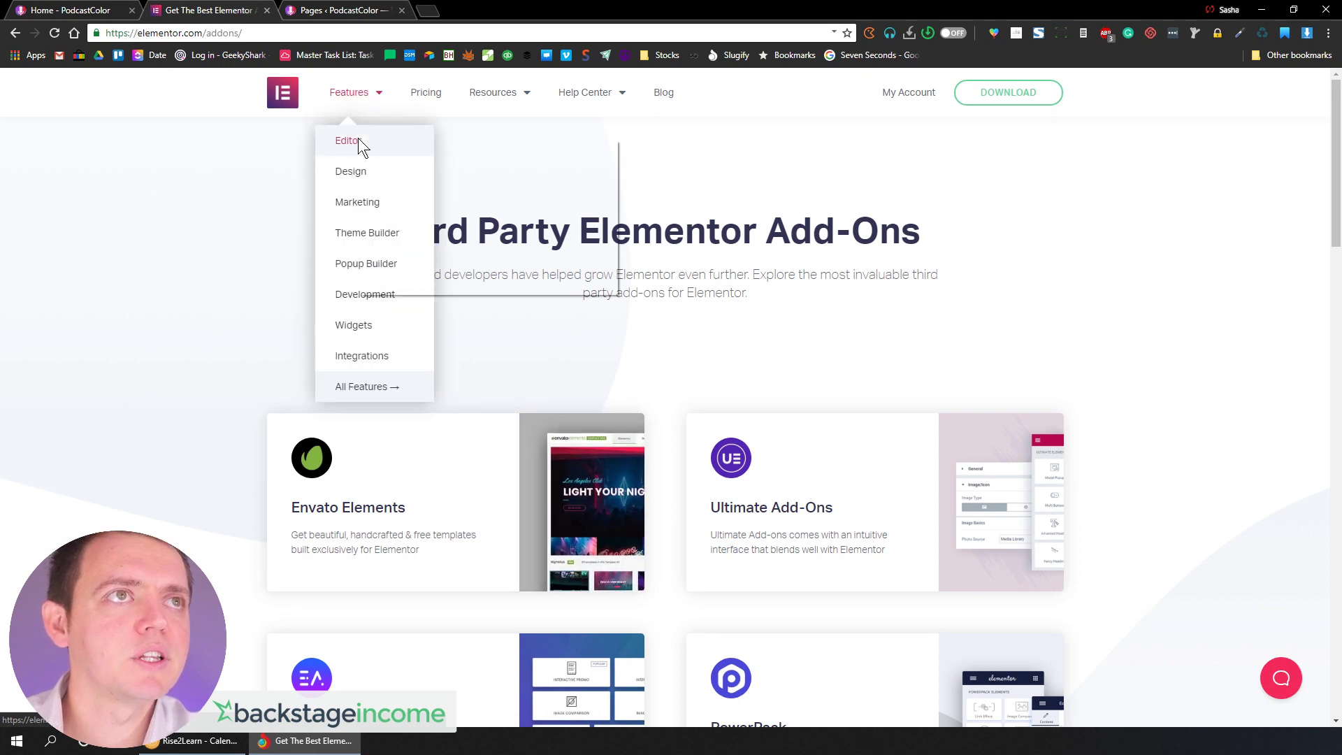
pyautogui.click(380, 142)
pyautogui.click(353, 10)
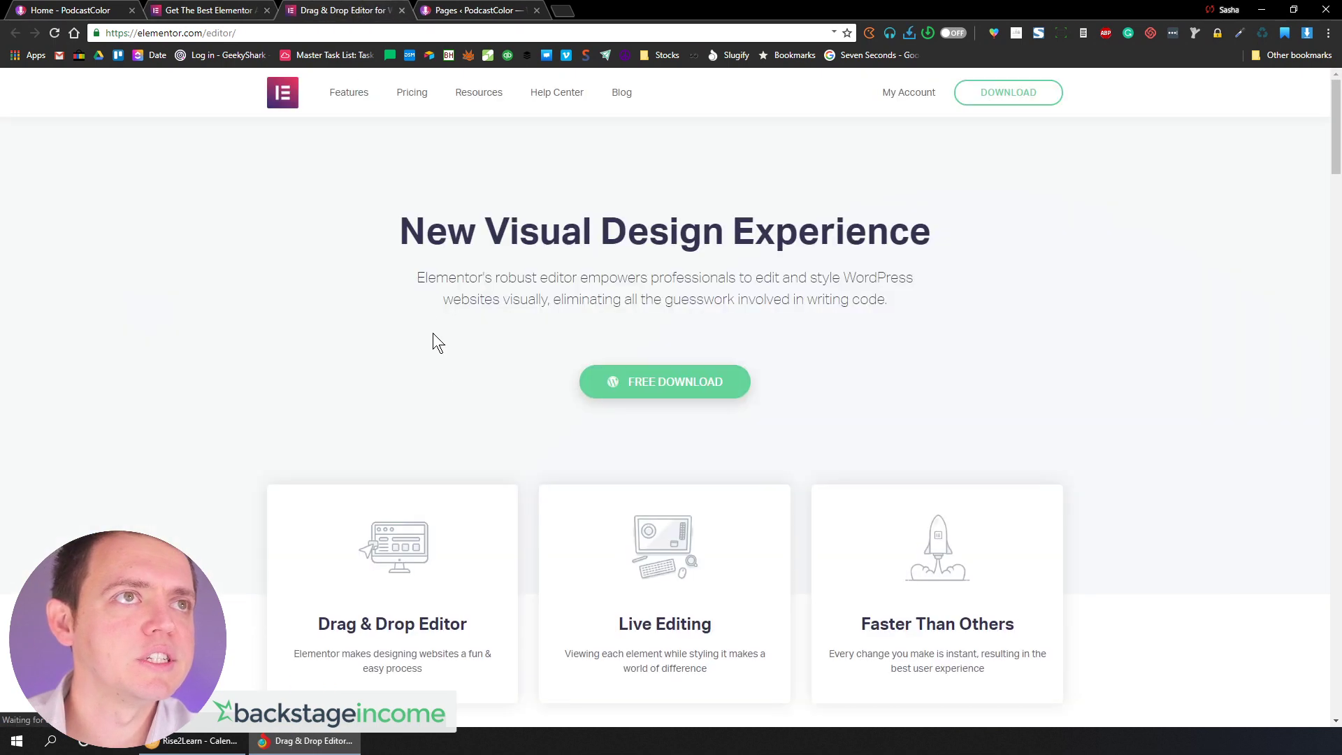
pyautogui.scroll(-5, 443, 388)
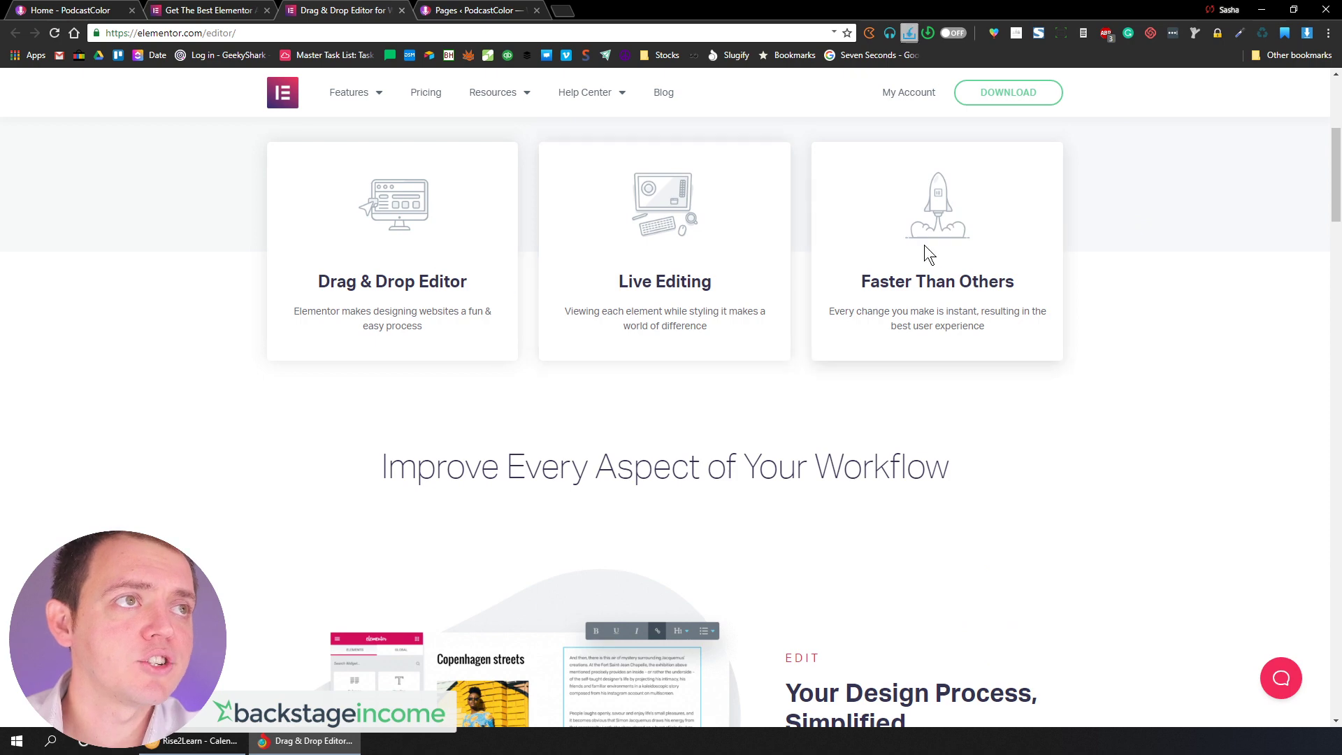
pyautogui.scroll(-6, 693, 455)
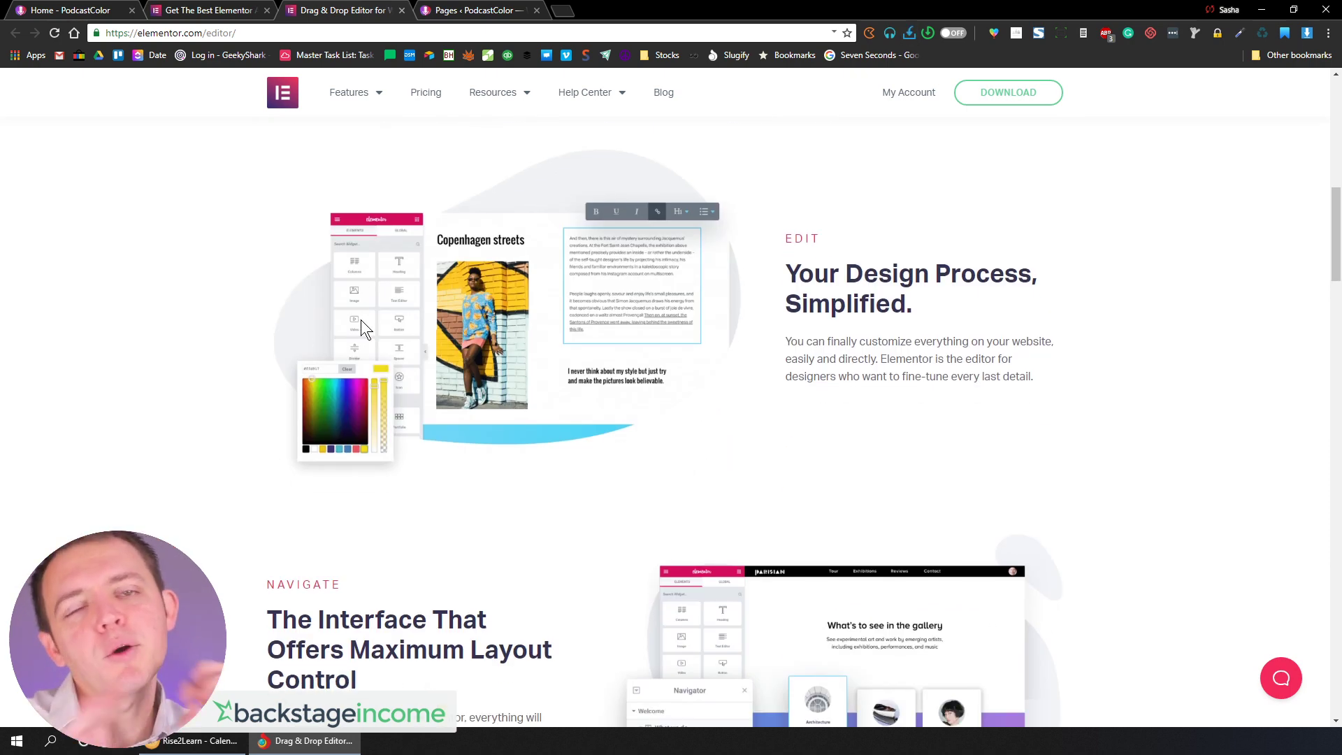
pyautogui.scroll(-13, 379, 295)
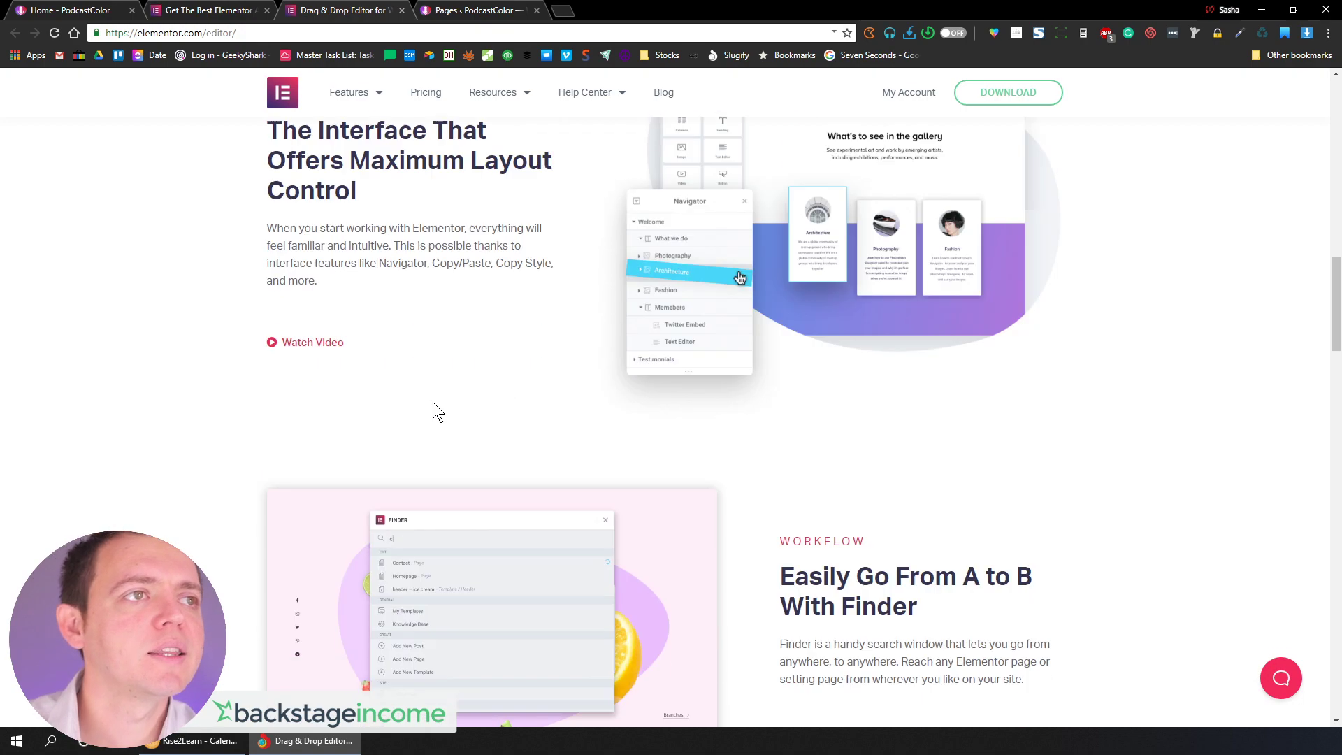
pyautogui.scroll(-5, 550, 384)
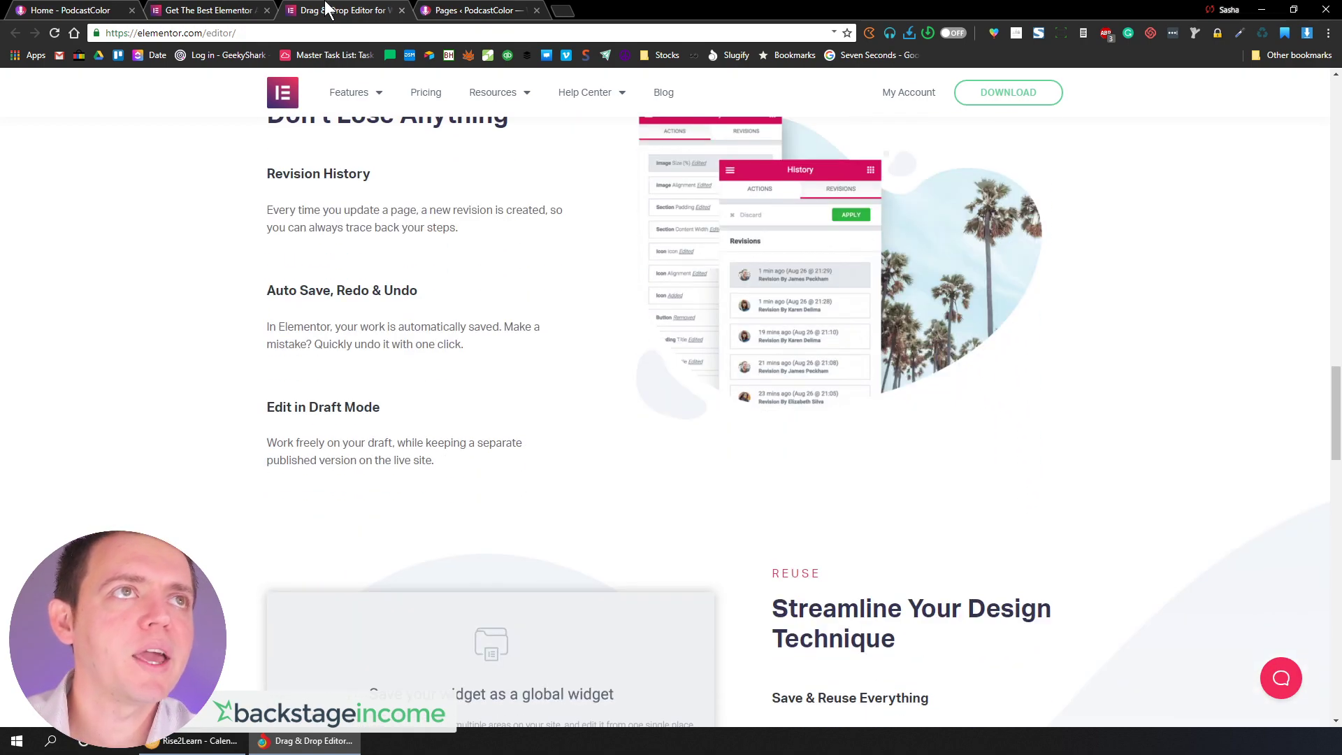
# Go back to the add-ons list and scroll down to Element Pack
pyautogui.click(214, 11)
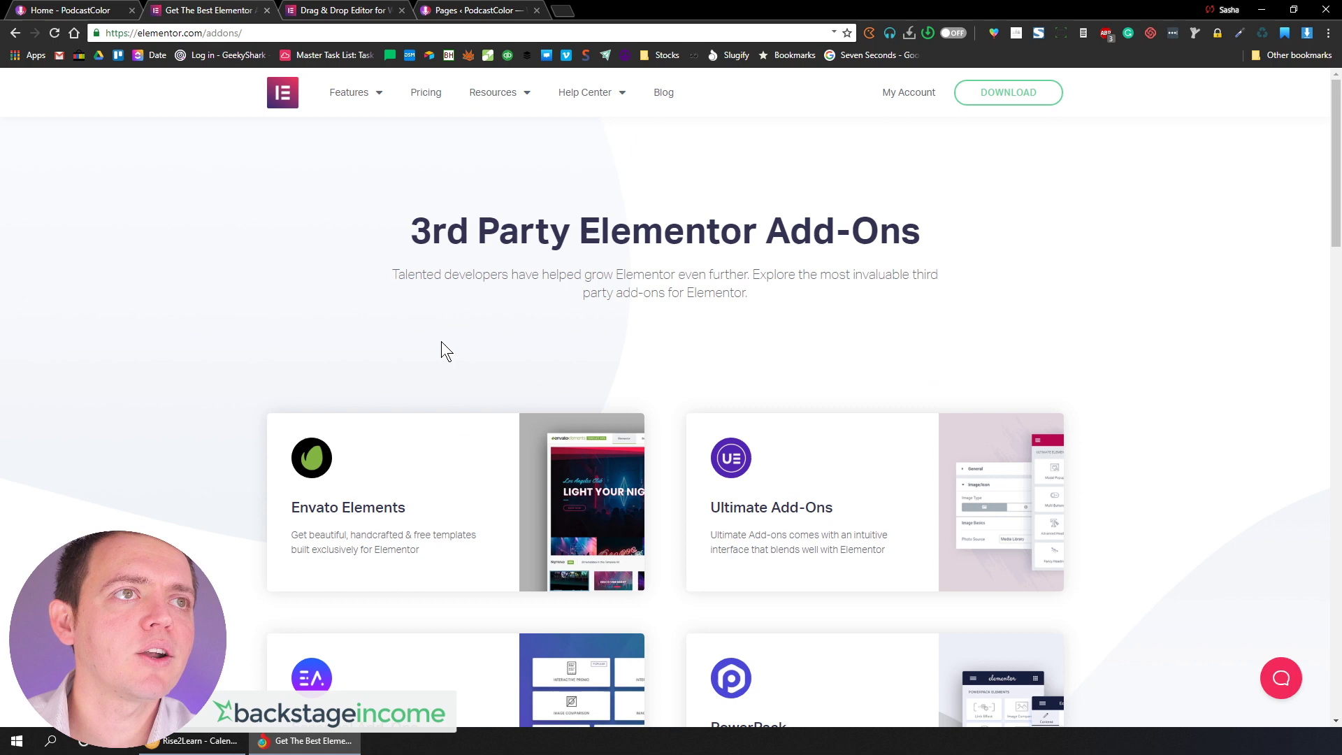
pyautogui.scroll(-3, 442, 342)
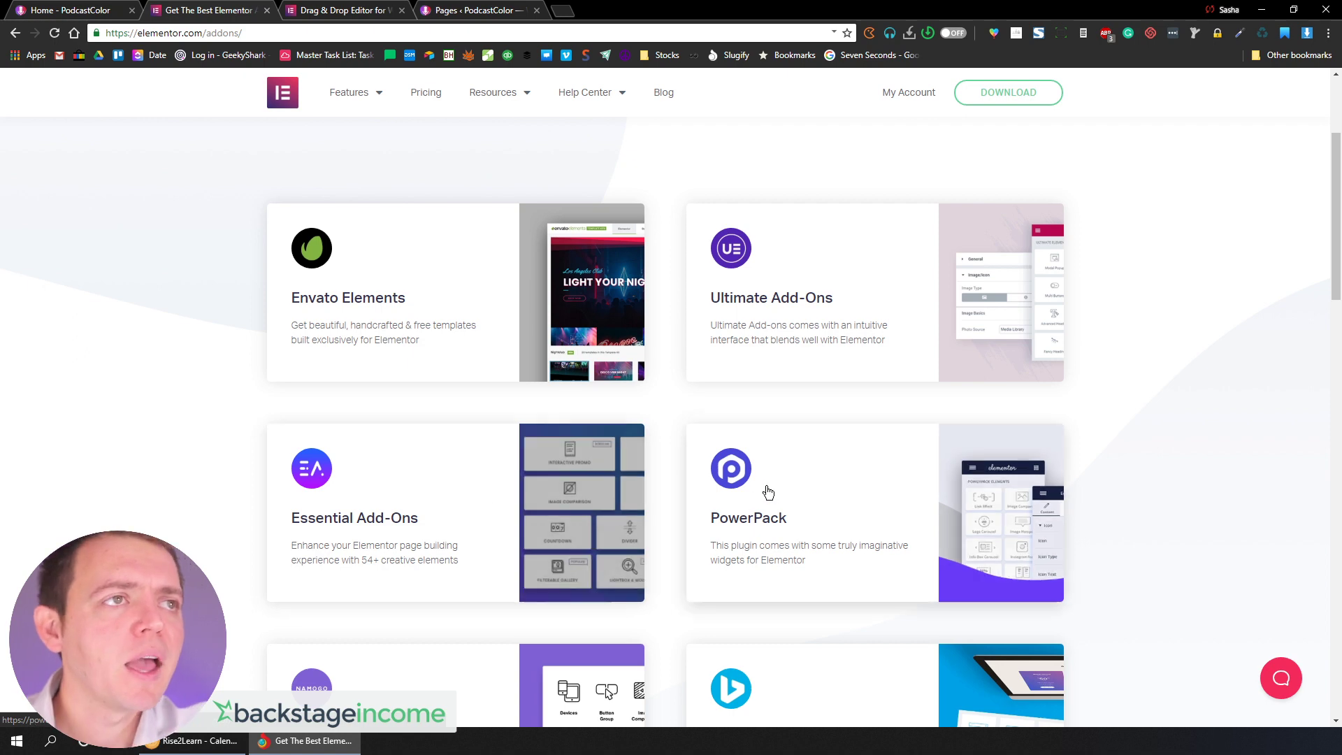
pyautogui.scroll(-3, 714, 542)
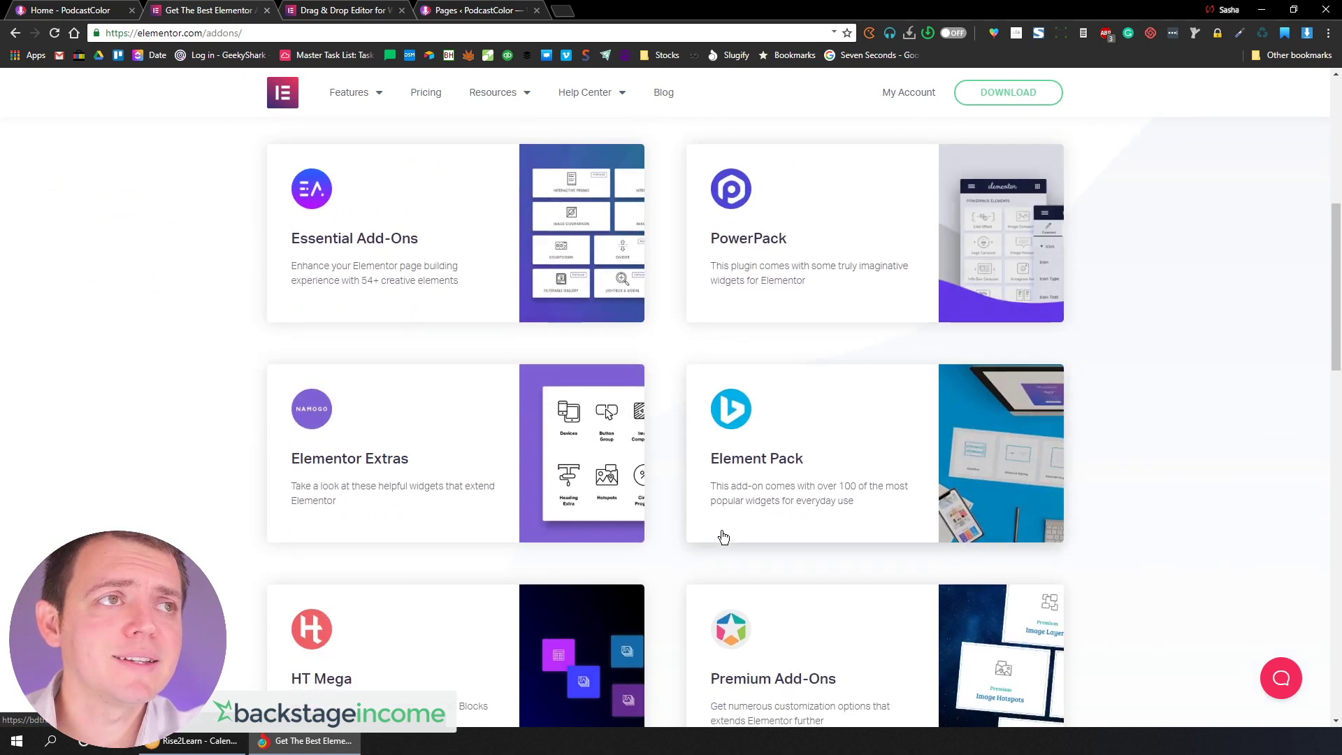
pyautogui.scroll(-3, 723, 528)
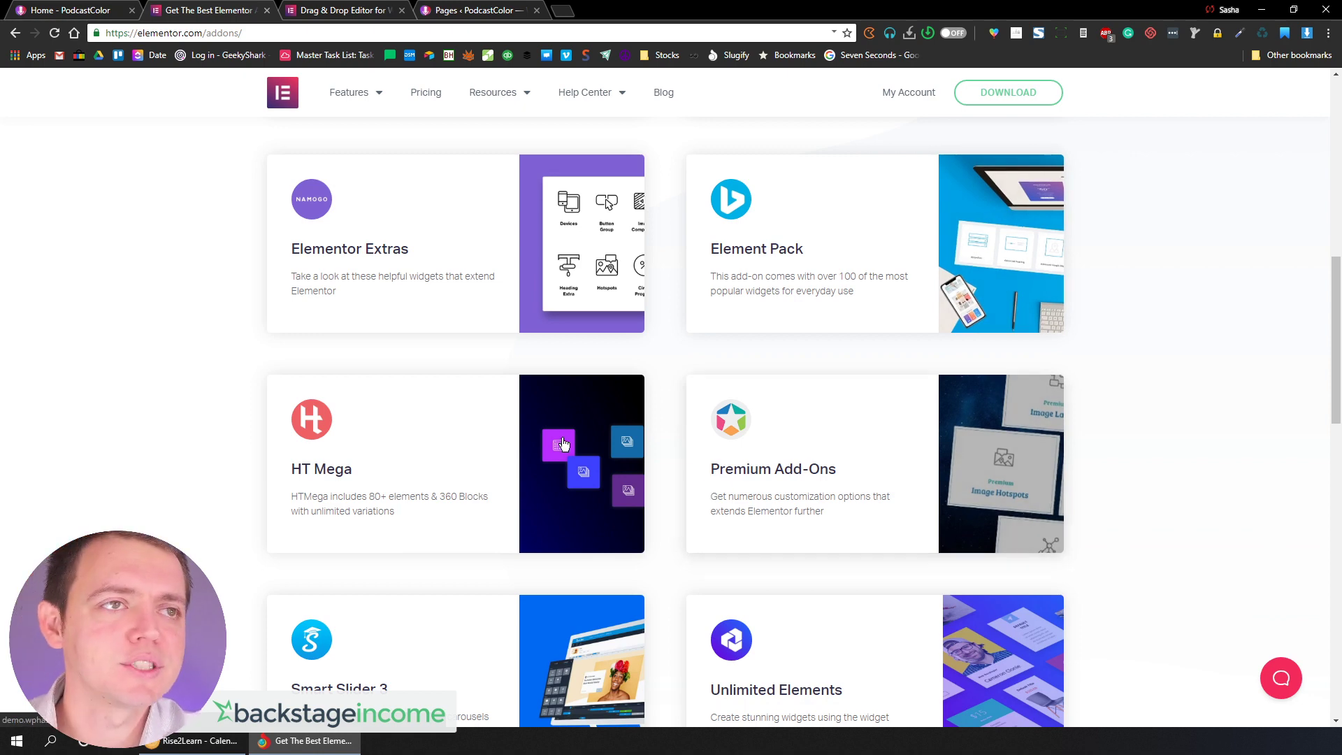
# Load the podcastcolor.com homepage in a new browser tab
pyautogui.click(447, 10)
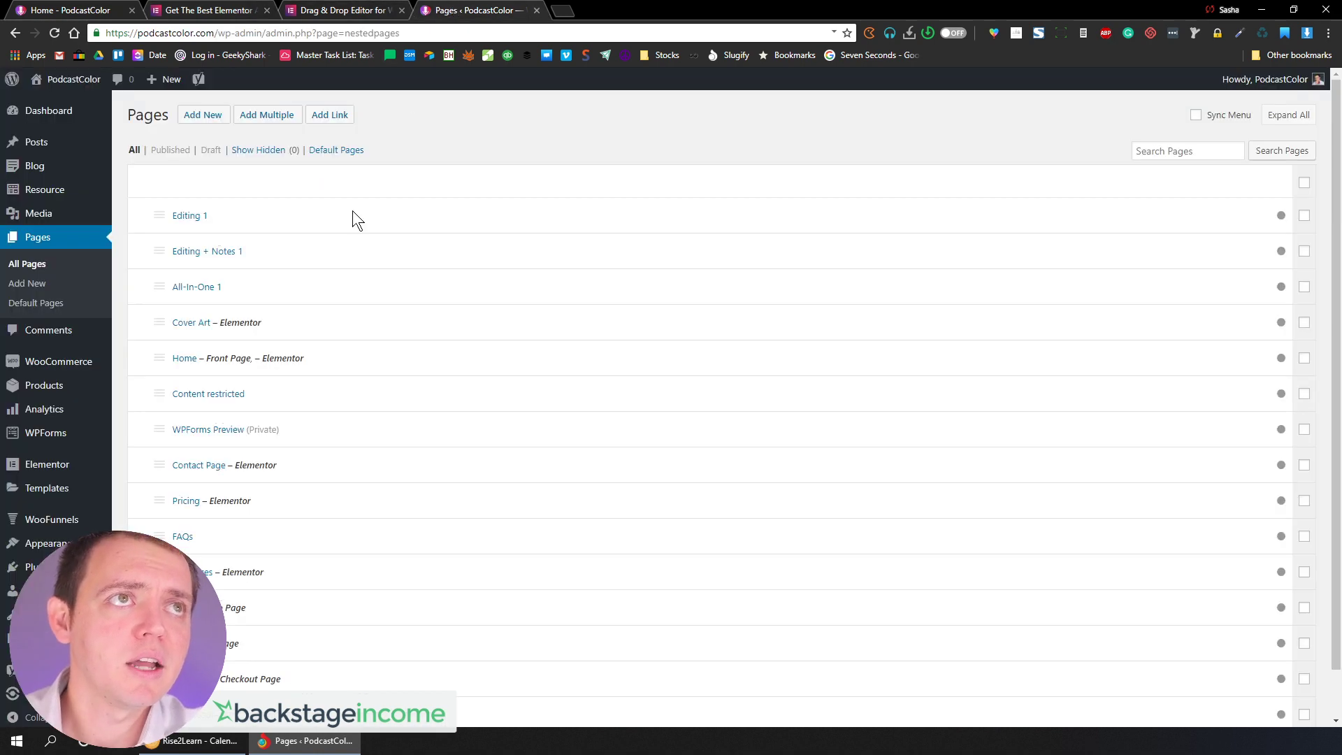
pyautogui.hotkey('ctrl', 't')
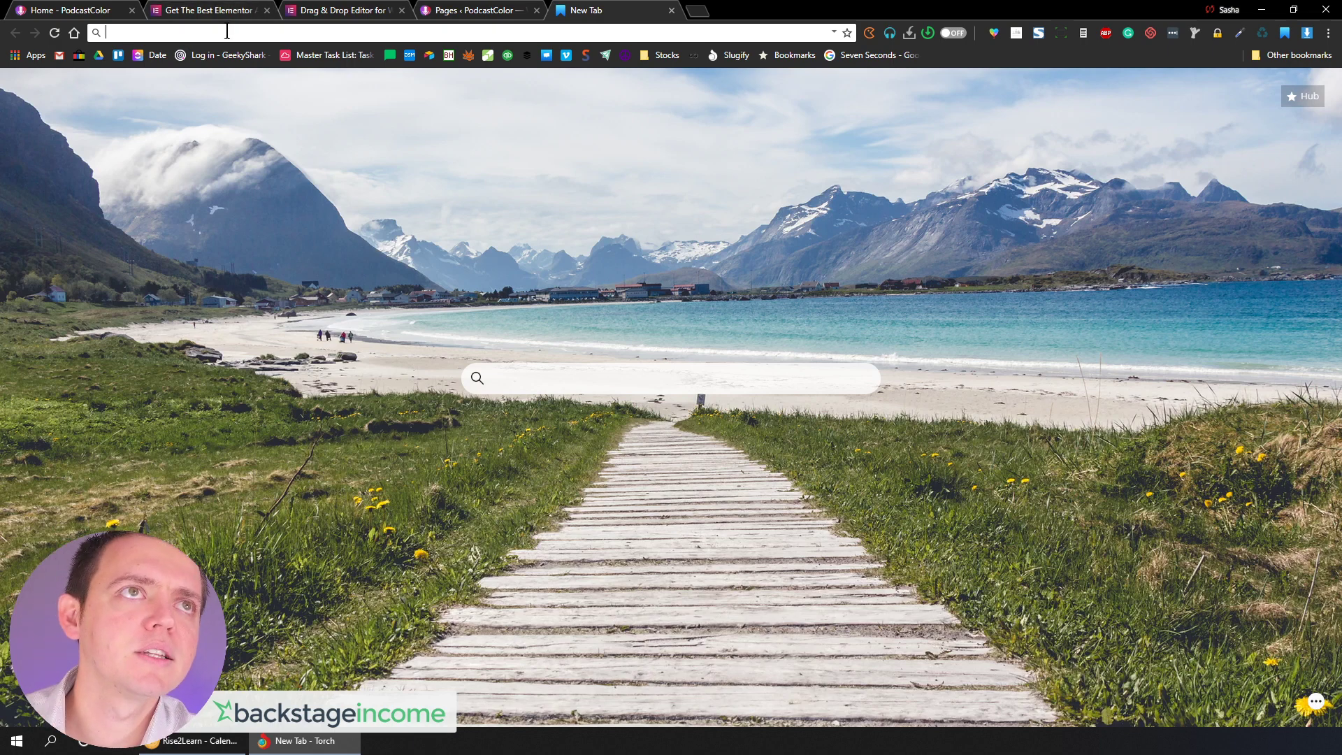
pyautogui.write('pod')
pyautogui.press('Return')
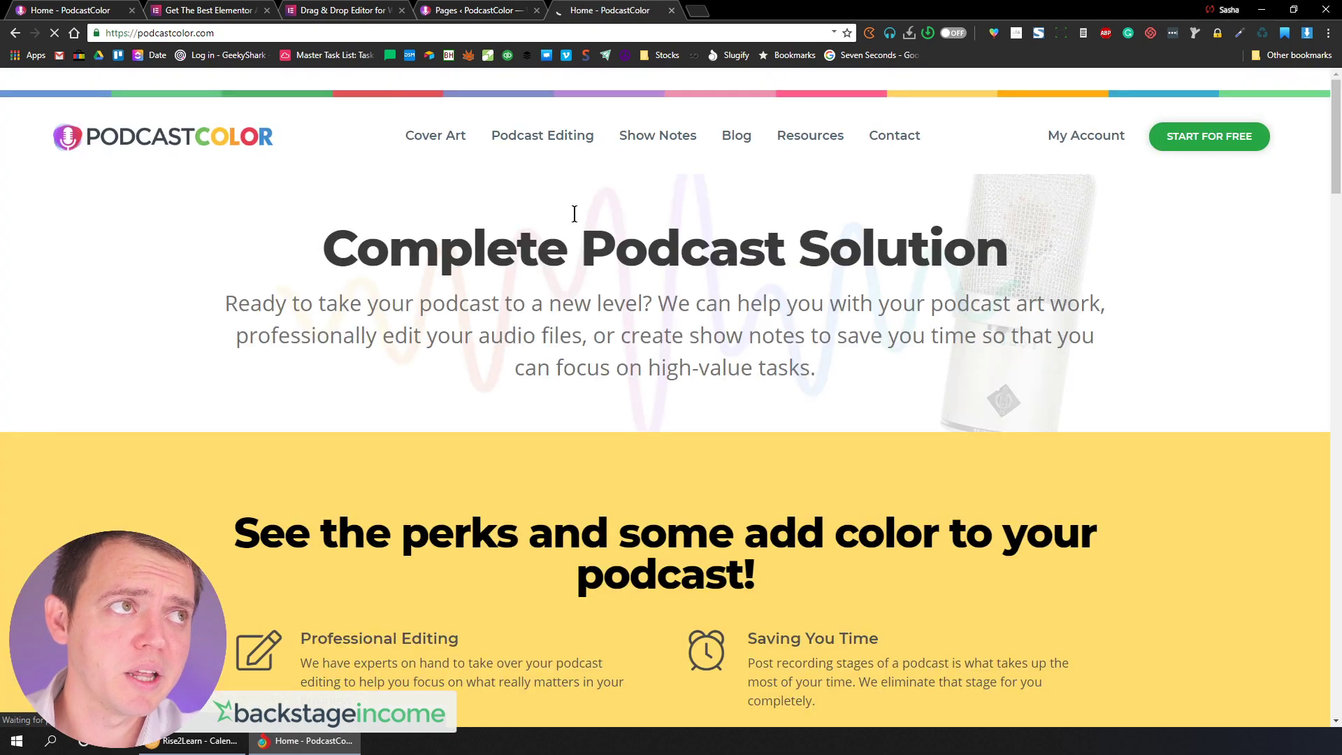
pyautogui.scroll(-5, 523, 388)
pyautogui.scroll(-5, 523, 388)
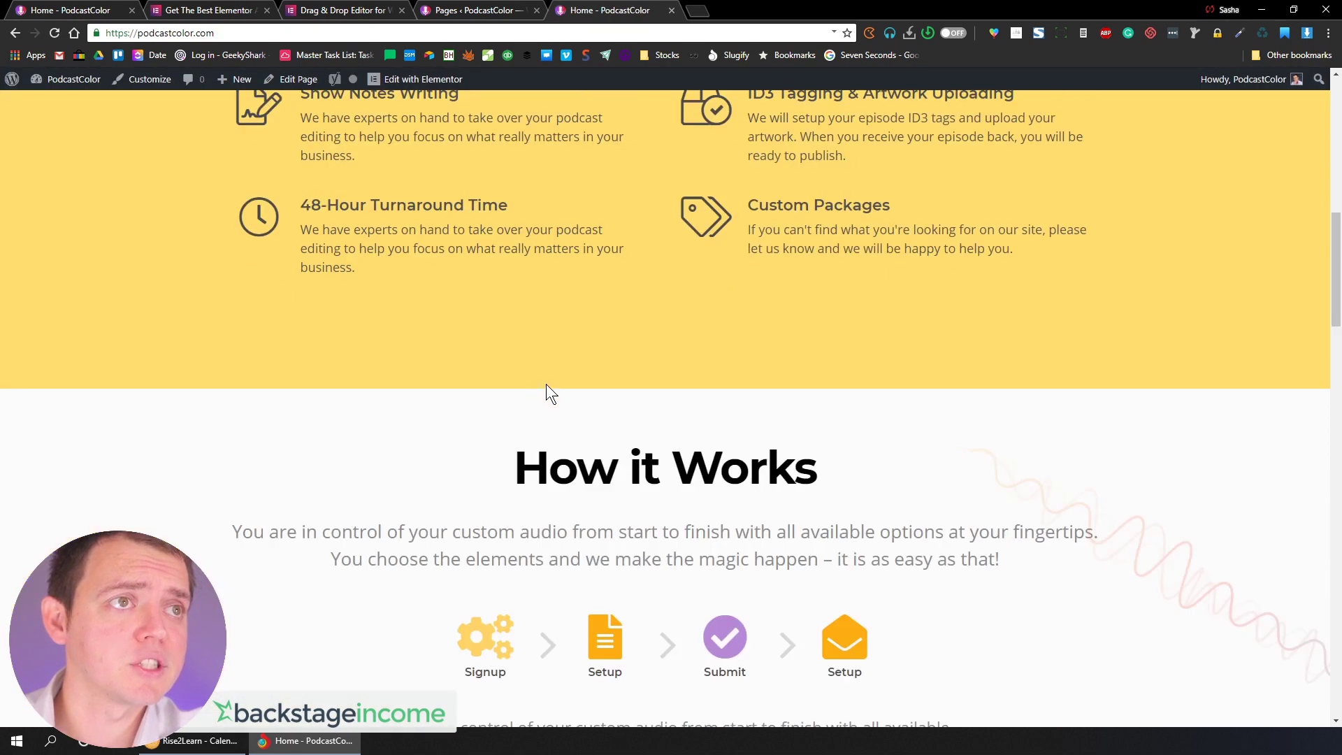
pyautogui.scroll(10, 547, 383)
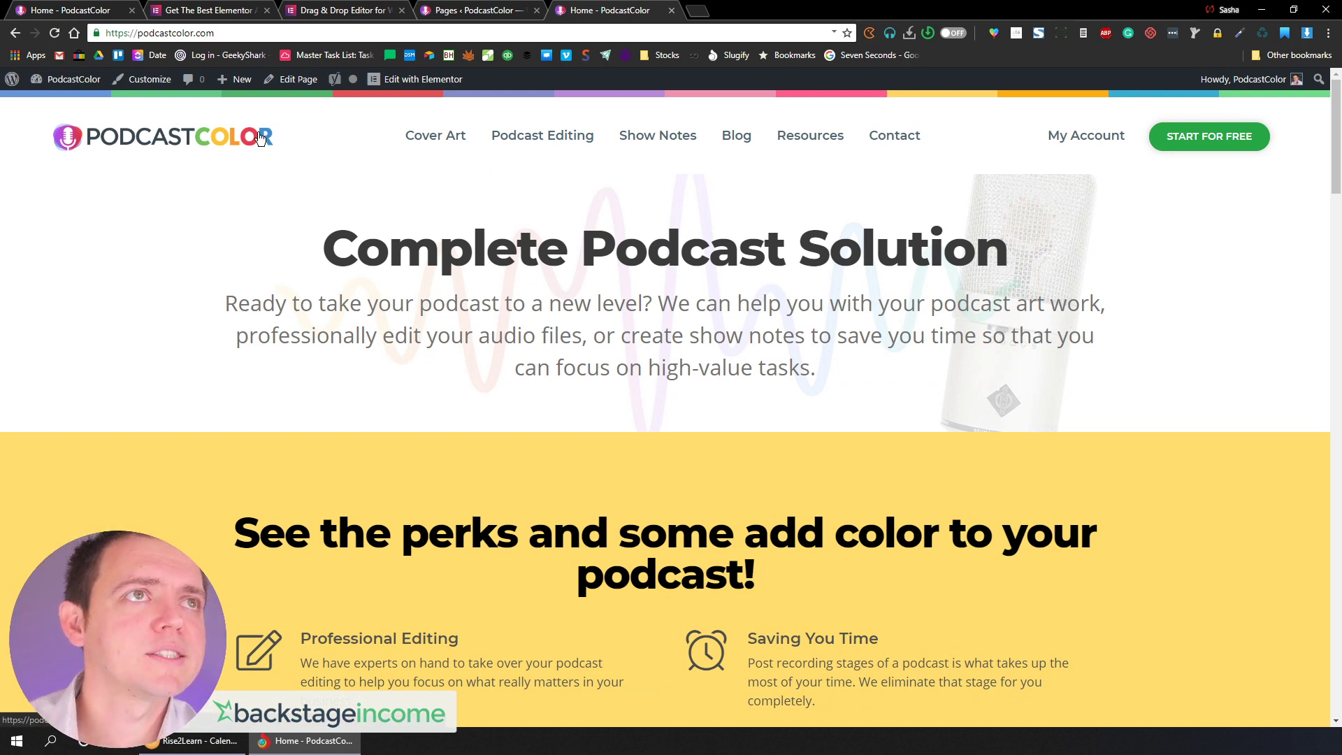
# Open the homepage's Edit with Elementor link in a new tab
pyautogui.moveTo(415, 87)
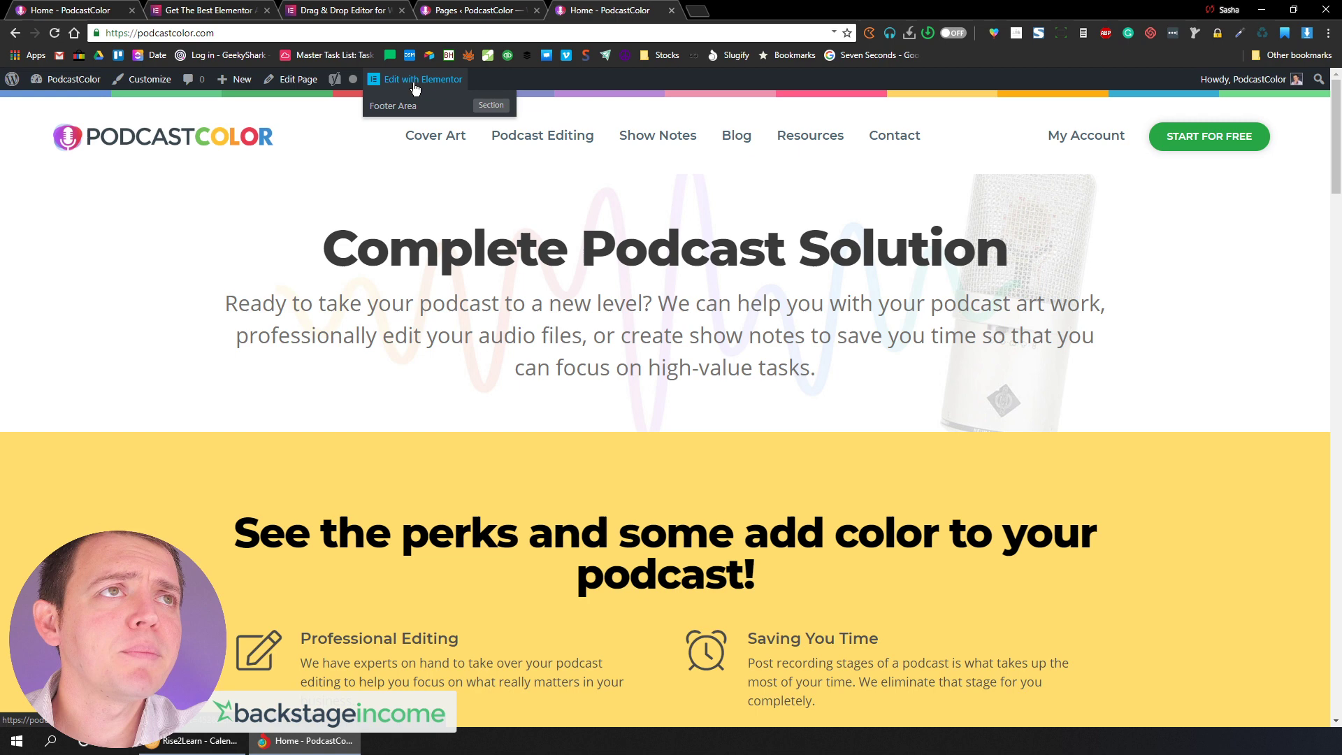
pyautogui.rightClick(416, 81)
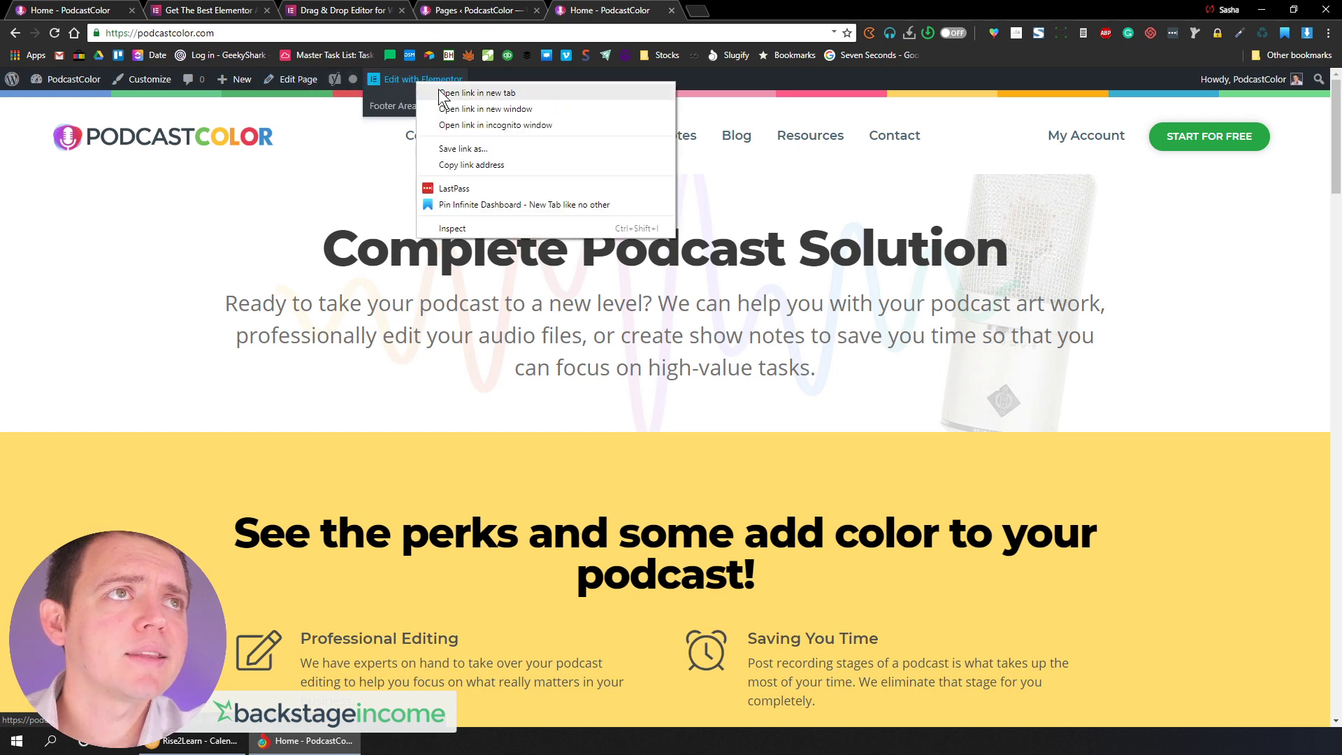
pyautogui.click(442, 92)
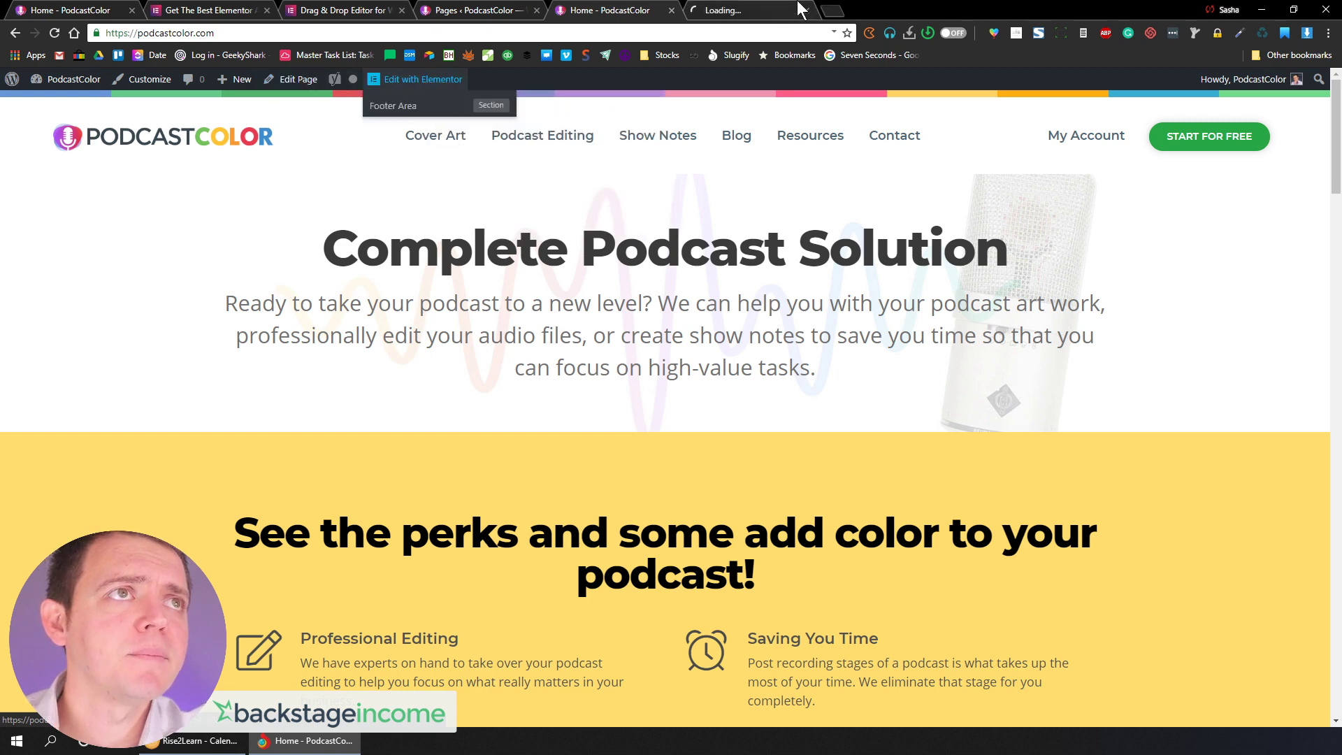
# Open the Element Pack Testimonial Grid demo in a new tab
pyautogui.click(732, 10)
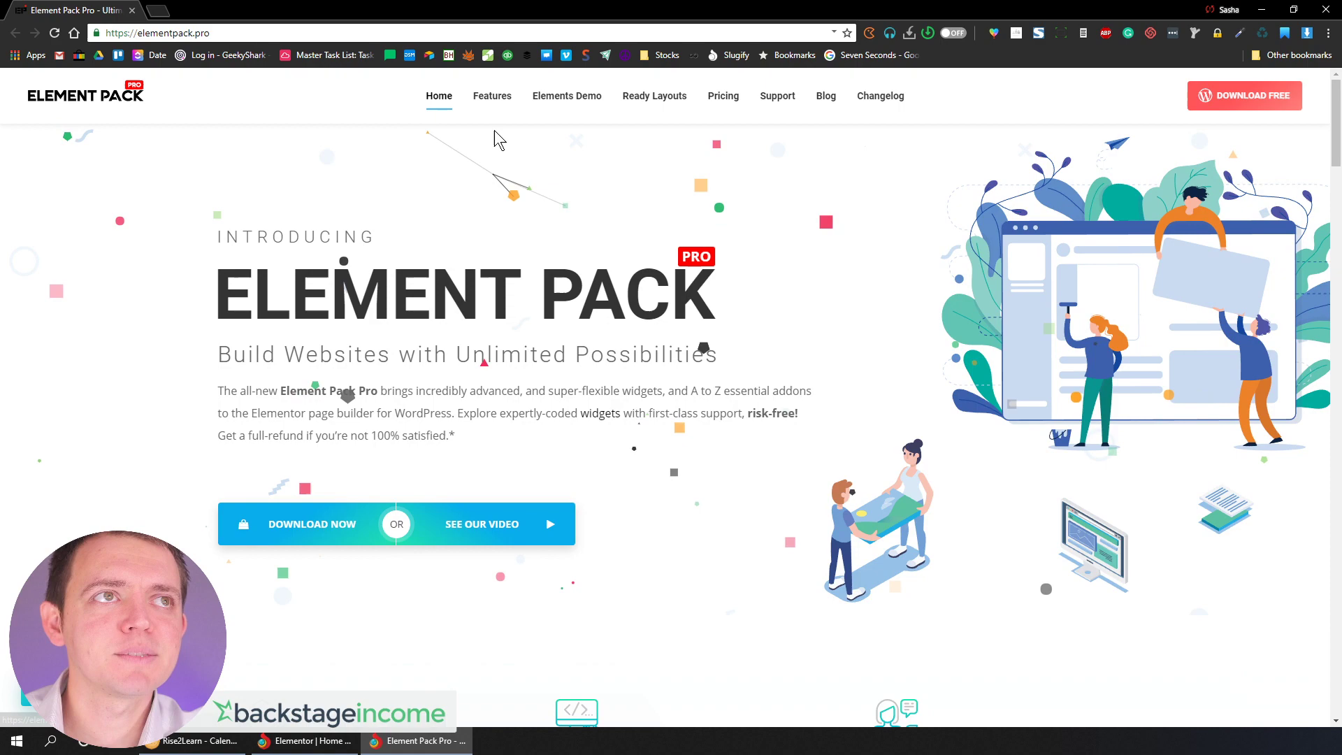
pyautogui.moveTo(573, 109)
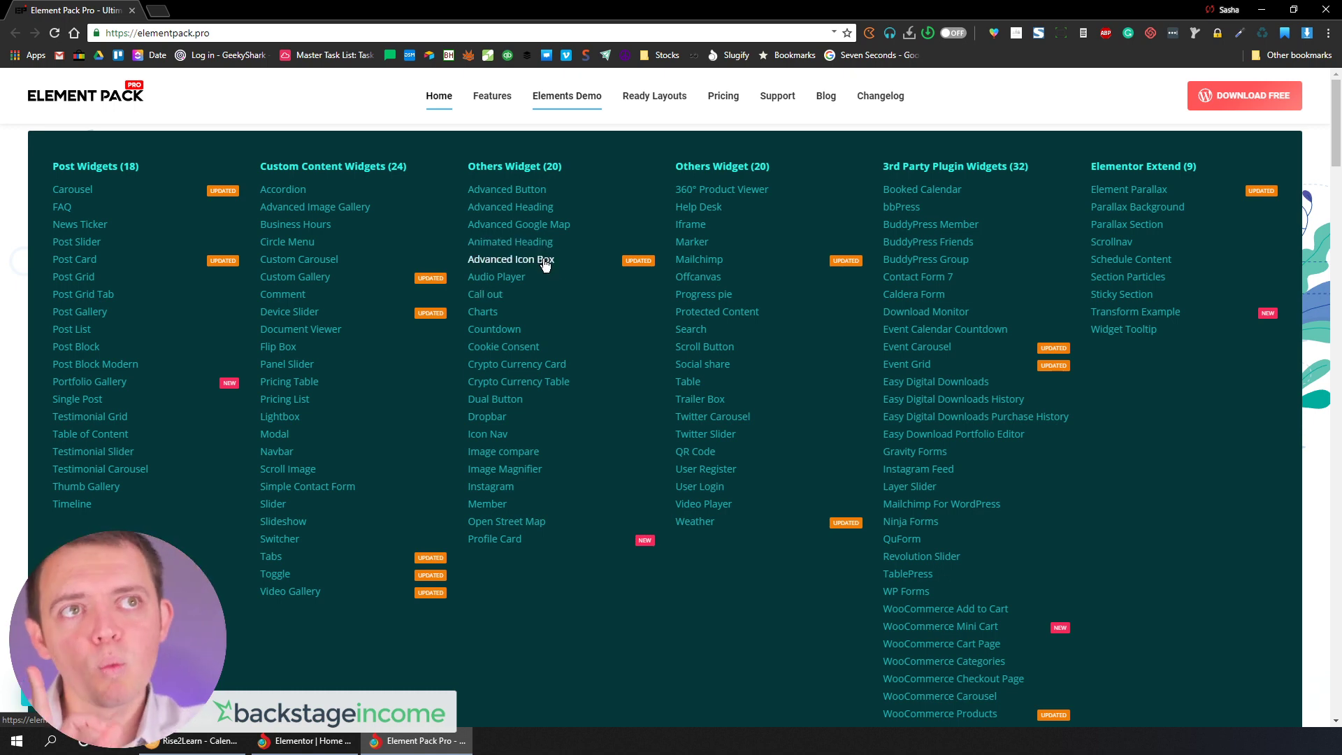
pyautogui.rightClick(118, 425)
pyautogui.click(175, 436)
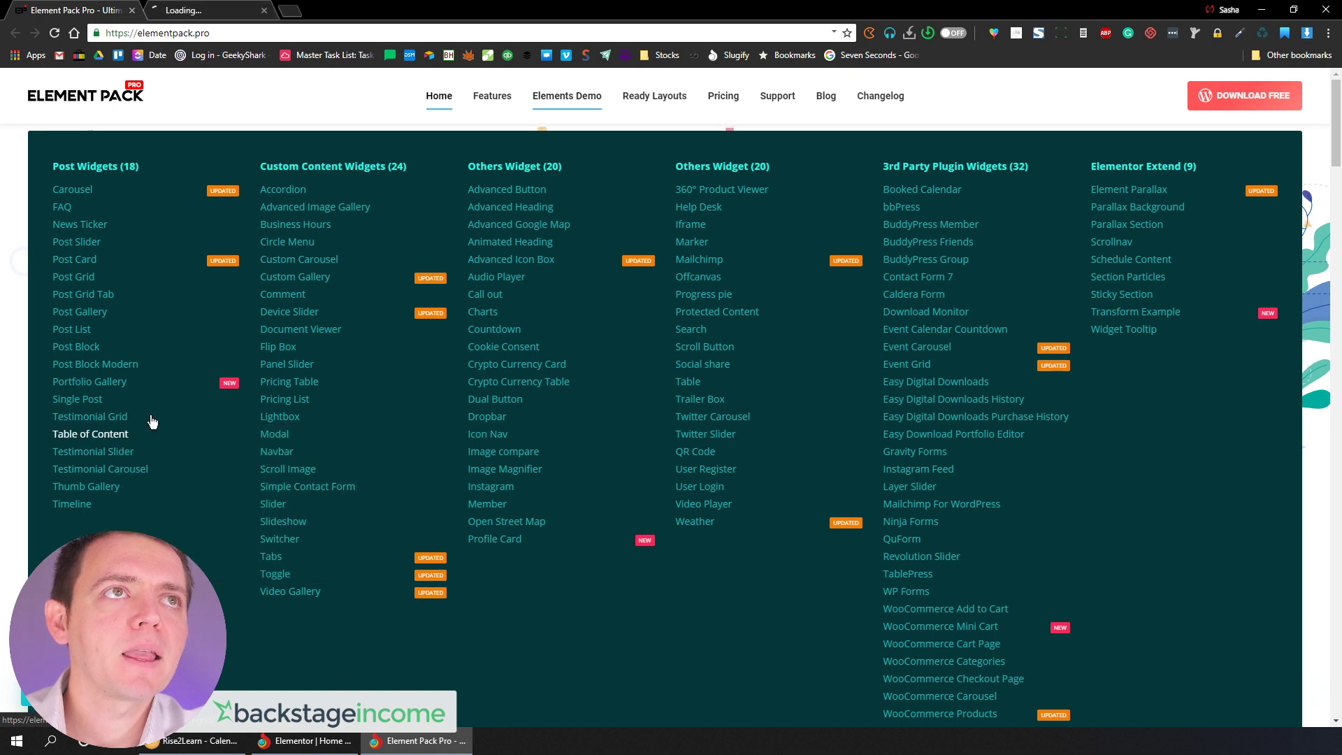
# Scroll the Testimonial Grid demo to the Layout (Top Avatar) Example
pyautogui.click(188, 9)
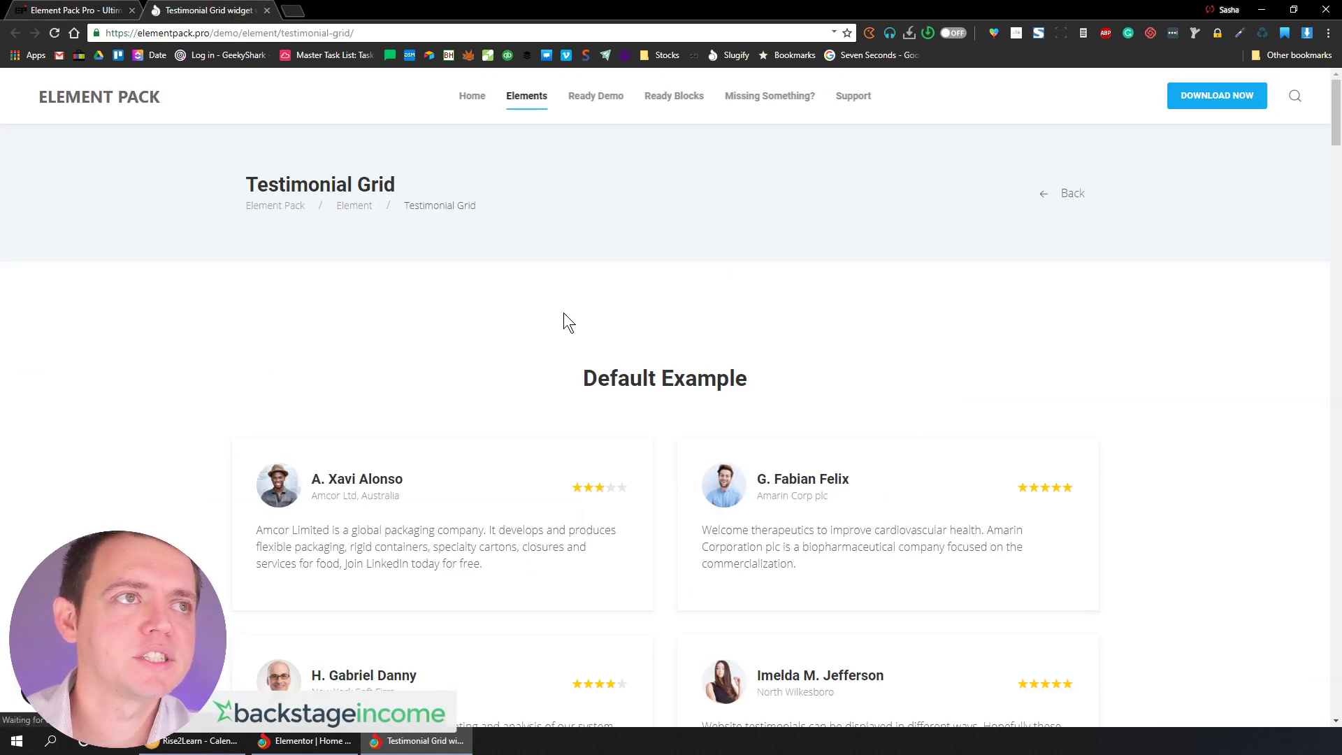
pyautogui.scroll(-3, 566, 315)
pyautogui.scroll(-1, 572, 321)
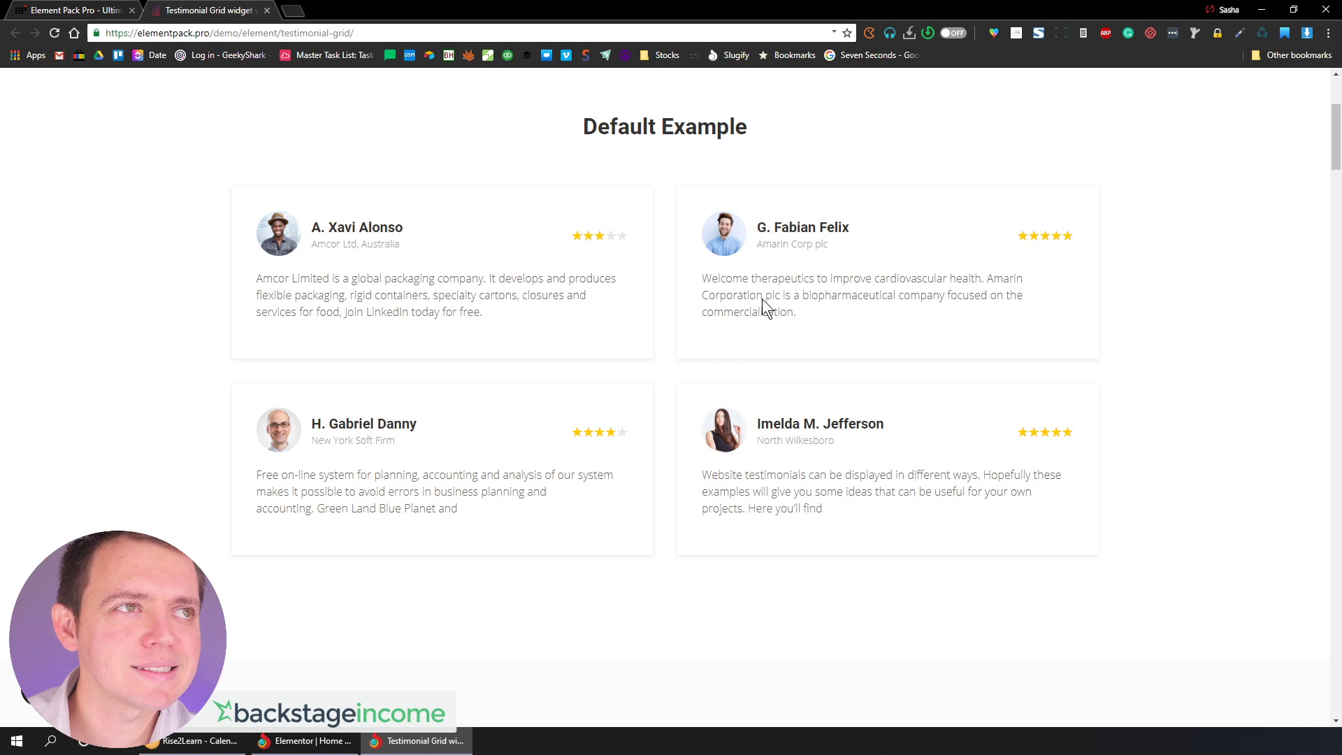
pyautogui.scroll(-10, 657, 287)
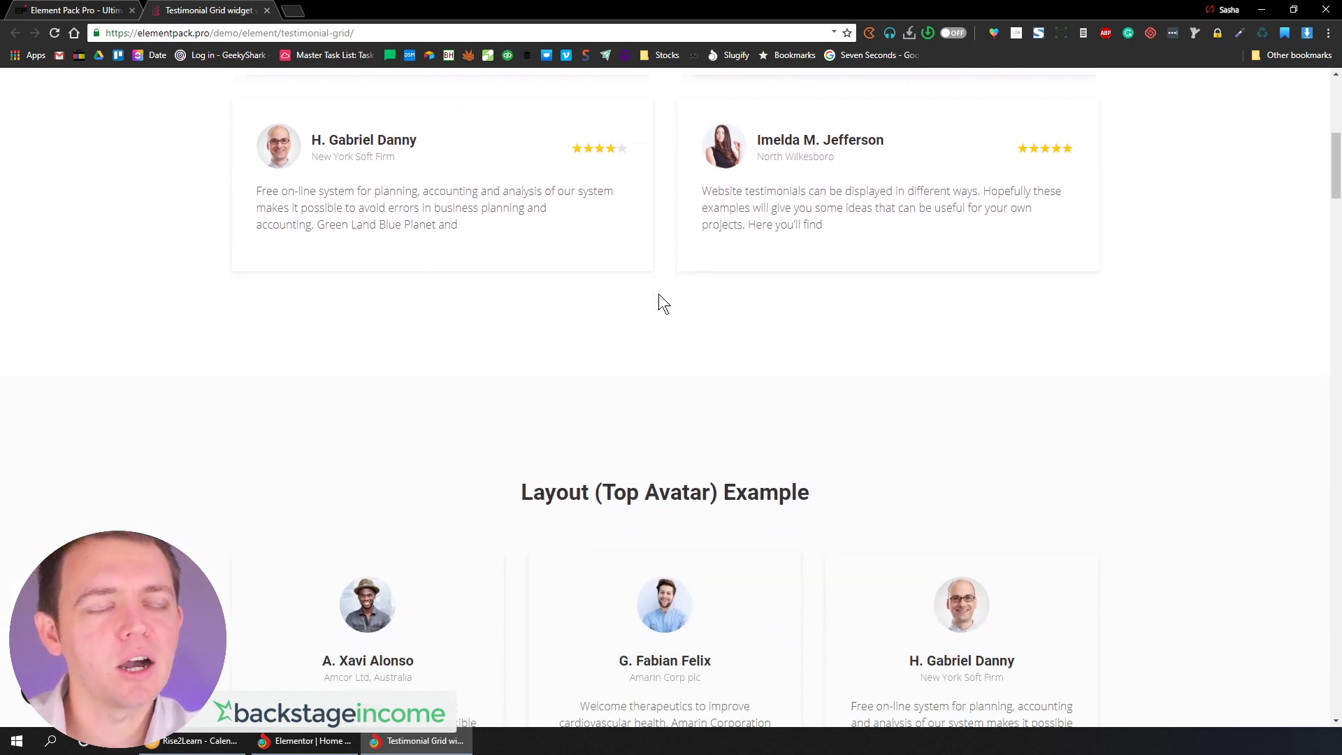
pyautogui.scroll(-10, 518, 447)
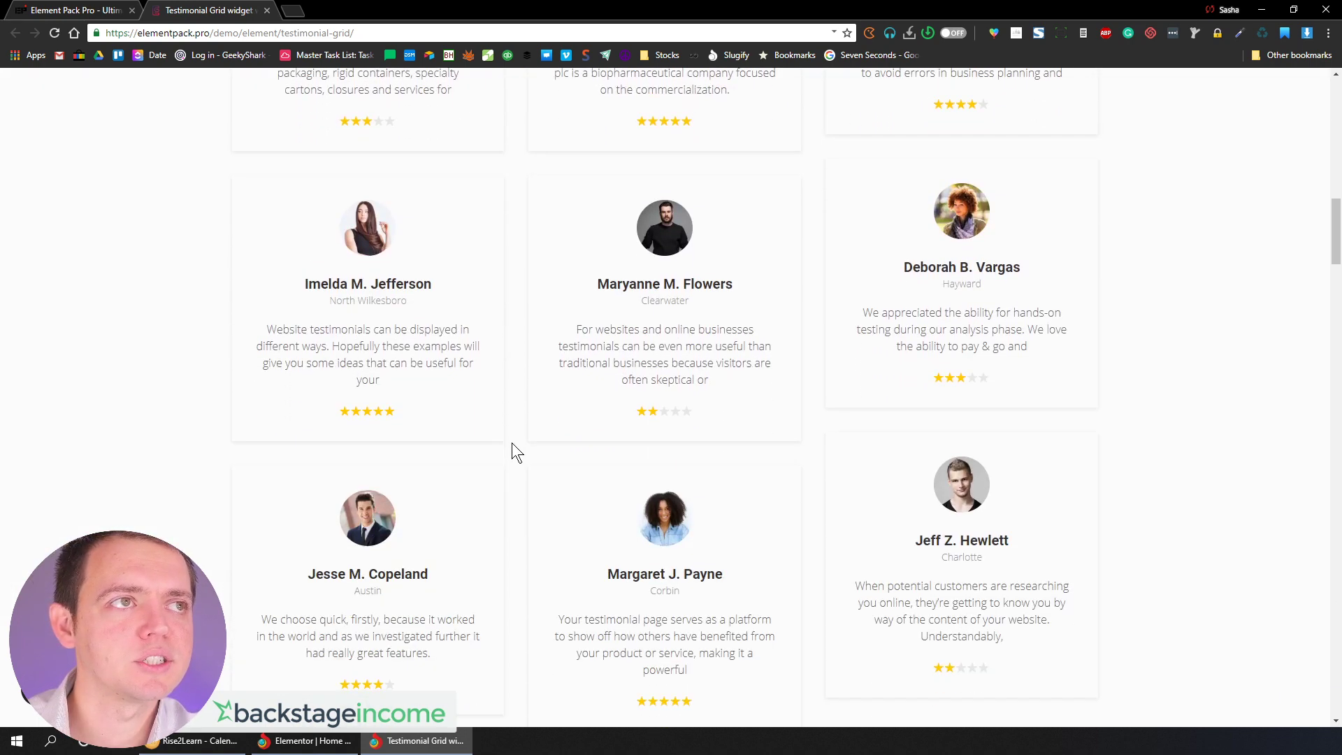
pyautogui.scroll(-12, 523, 428)
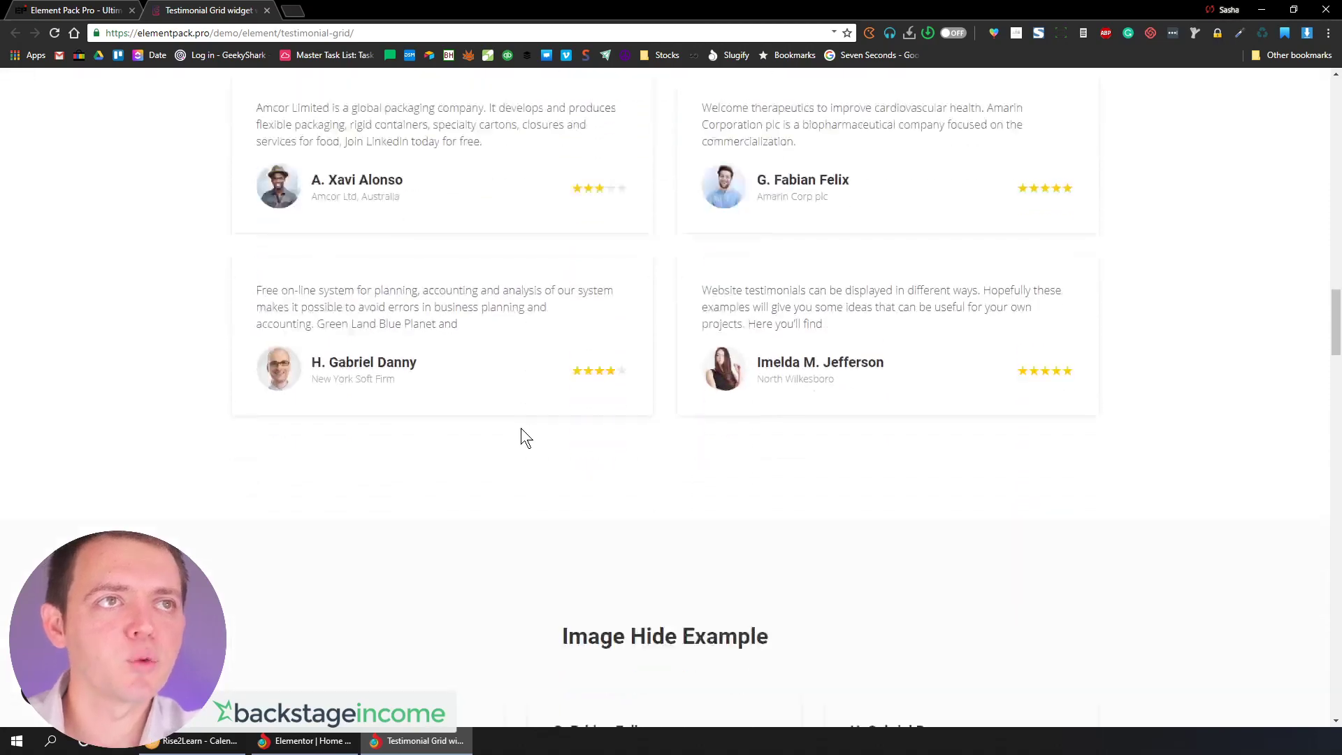
pyautogui.scroll(4, 518, 431)
pyautogui.scroll(18, 518, 430)
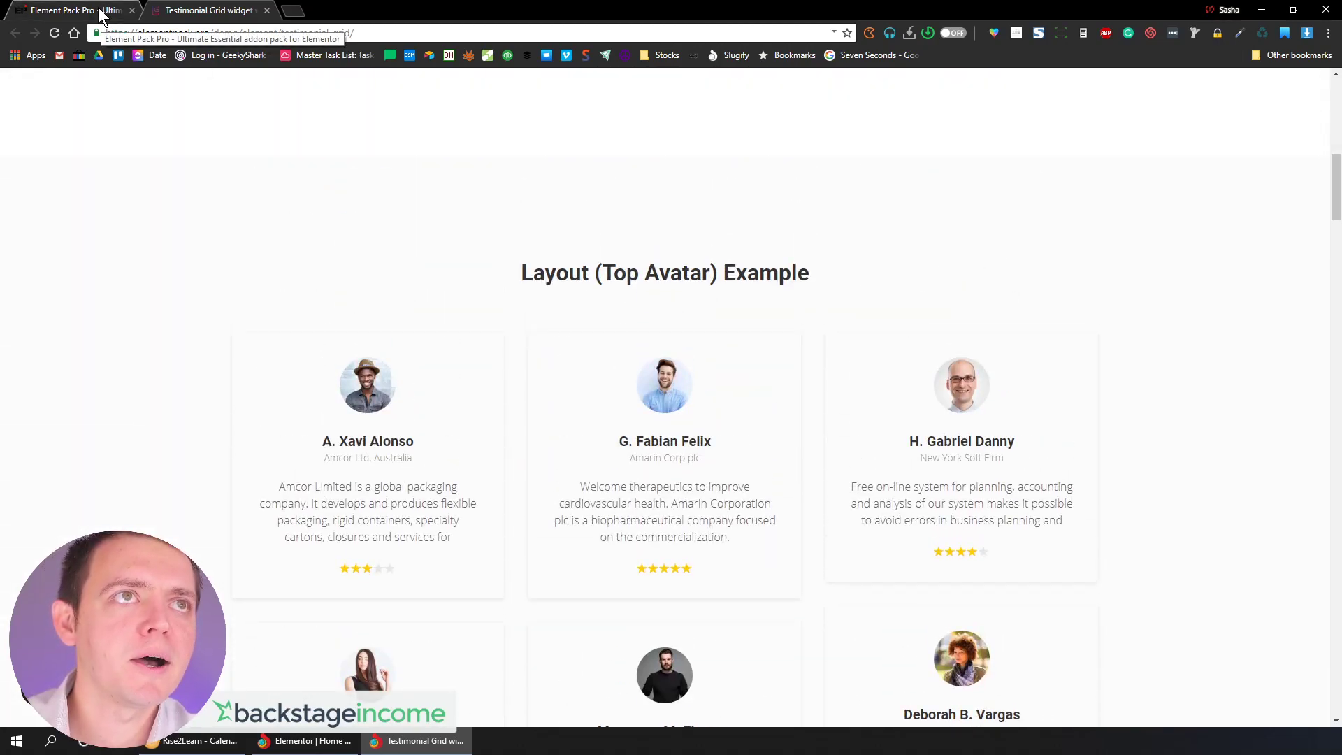
# Return to the Elementor add-ons listing
pyautogui.click(411, 742)
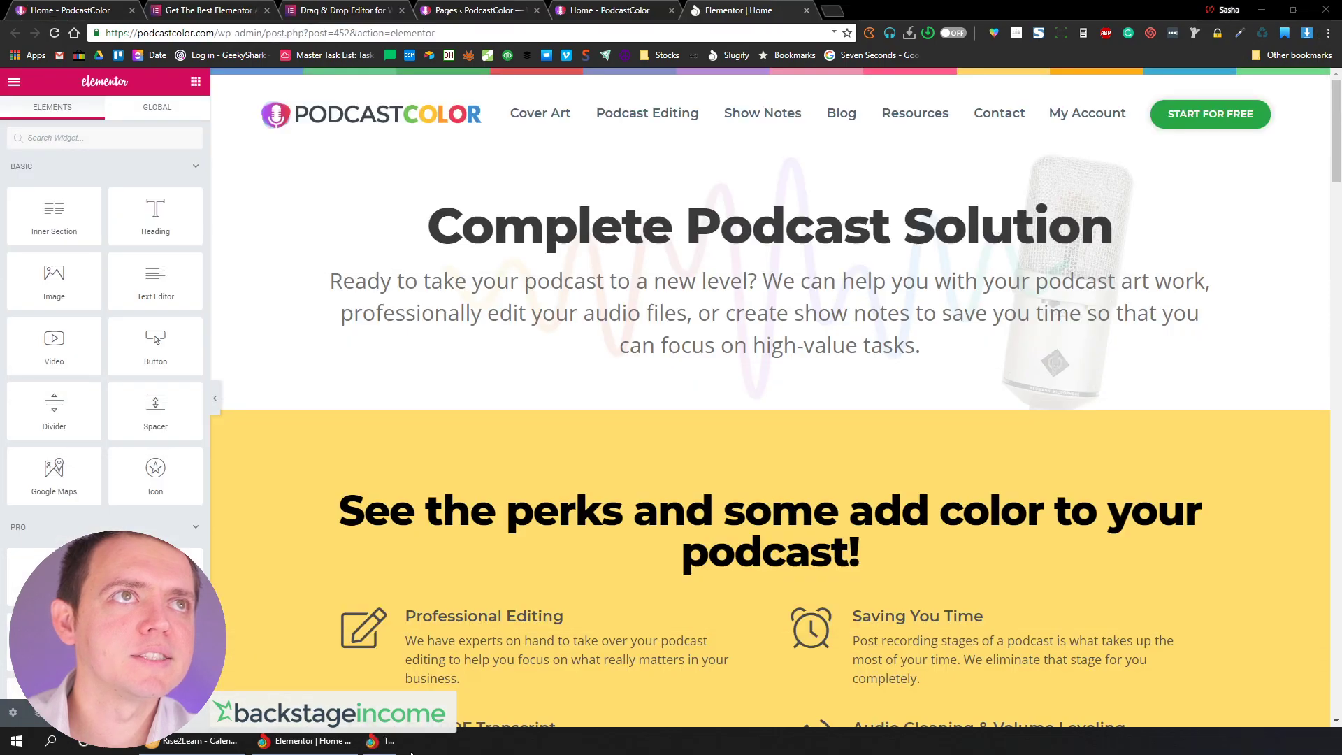
pyautogui.click(601, 10)
pyautogui.click(475, 10)
pyautogui.click(297, 12)
pyautogui.click(208, 10)
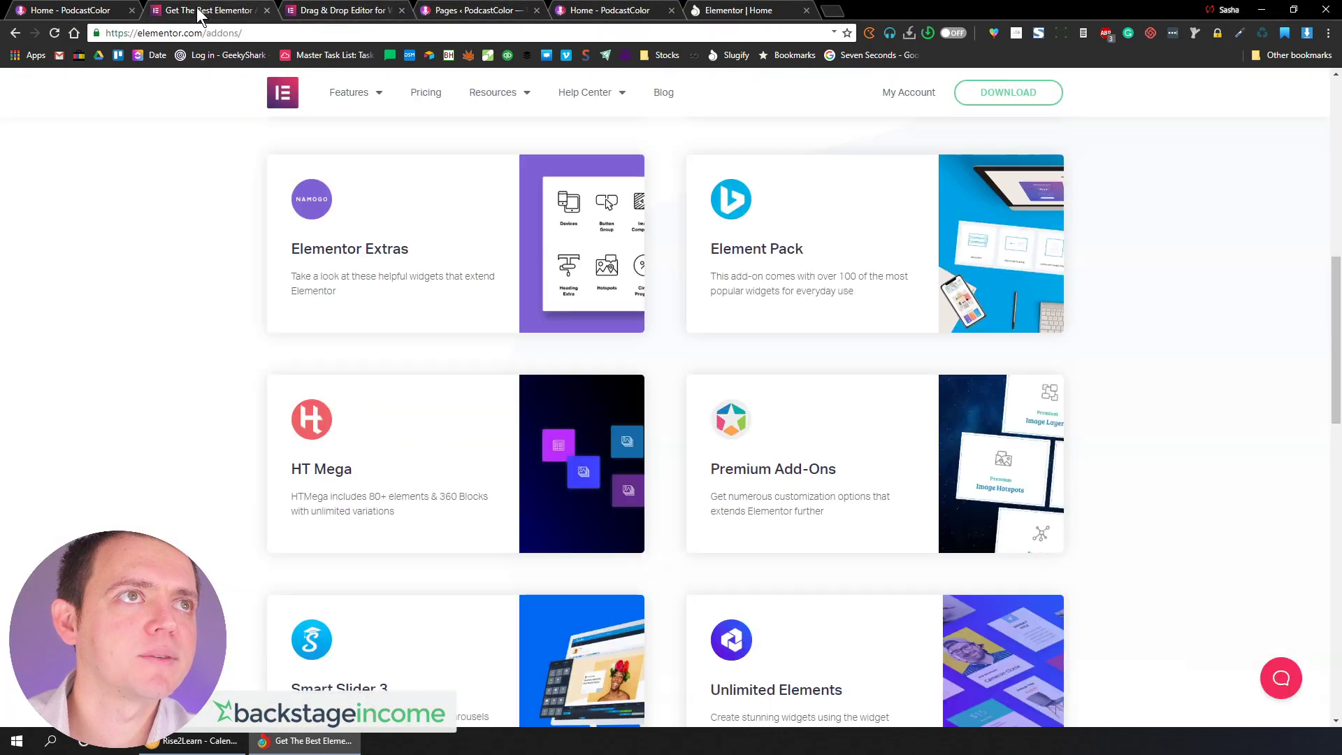
pyautogui.scroll(3, 762, 388)
# Open Element Pack, PowerPack and Ultimate Add-Ons each in a new tab
pyautogui.rightClick(752, 471)
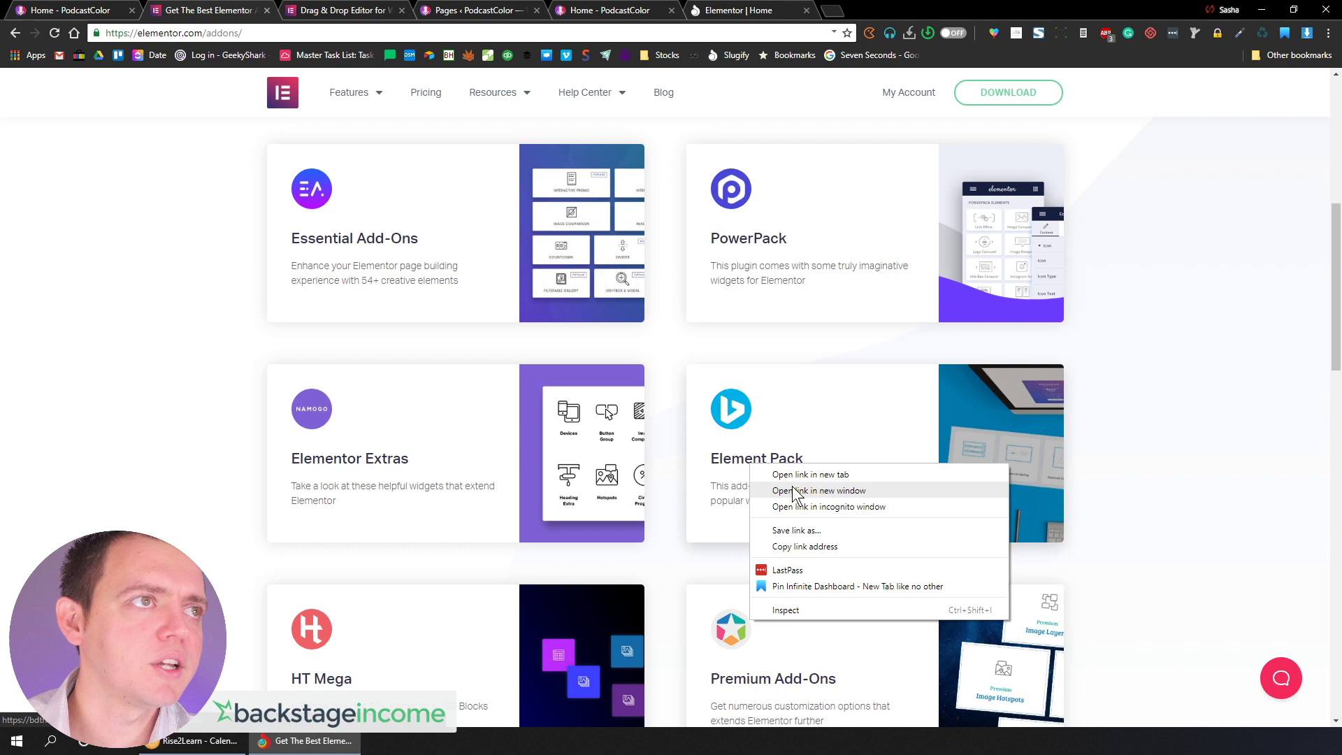
pyautogui.click(776, 480)
pyautogui.rightClick(748, 241)
pyautogui.click(805, 250)
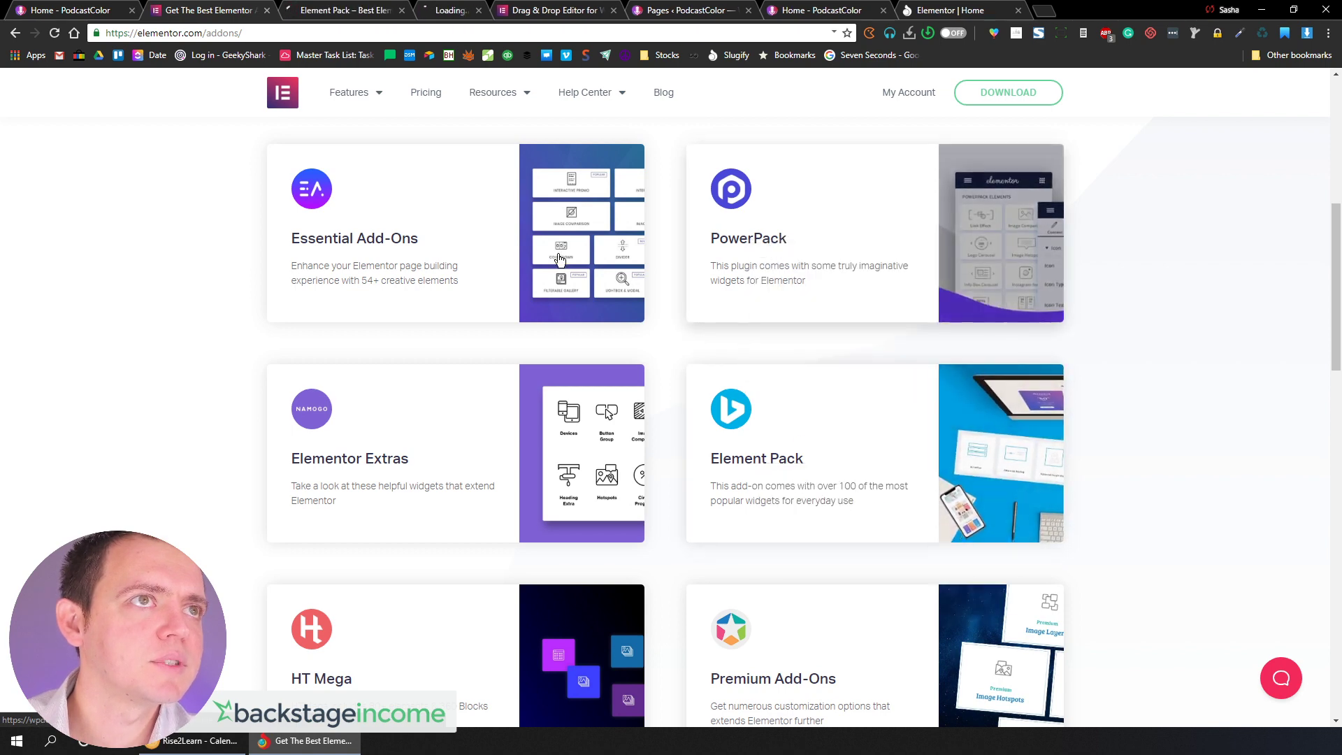
pyautogui.scroll(4, 455, 258)
pyautogui.rightClick(742, 301)
pyautogui.click(804, 313)
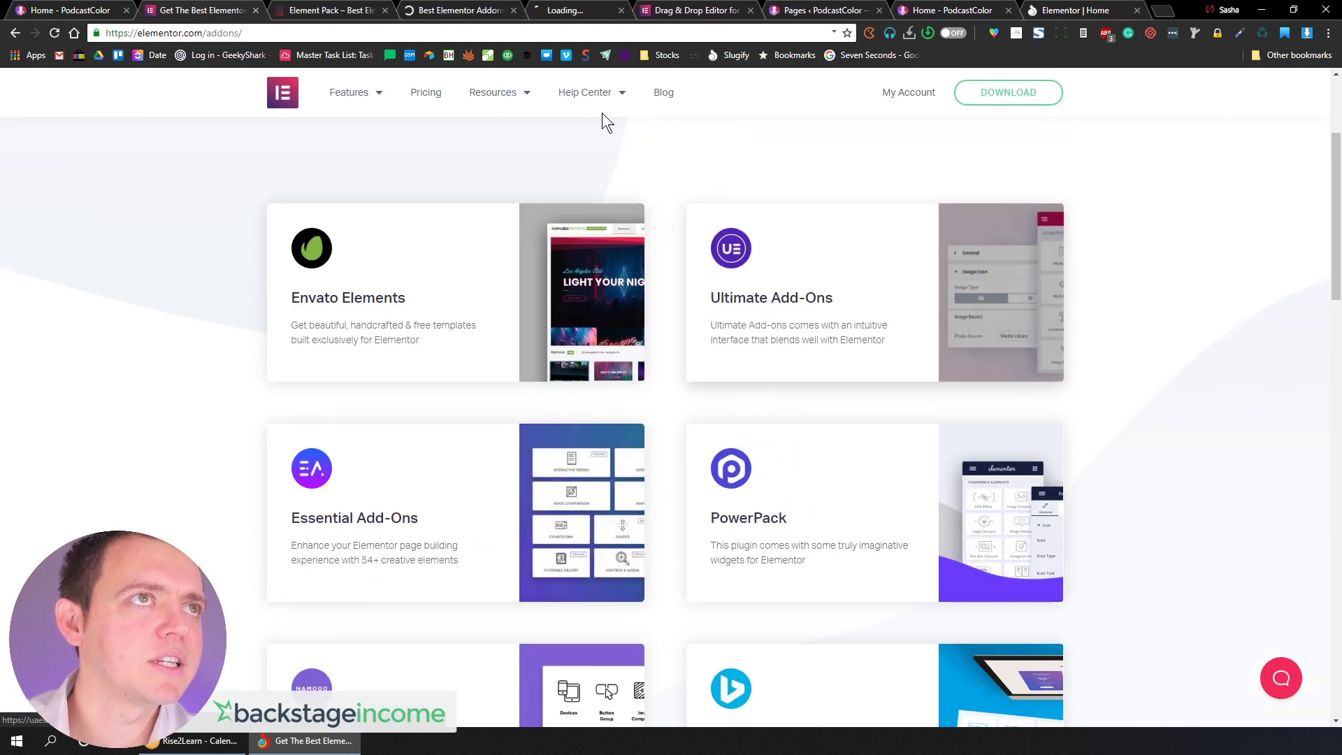
# On uaelementor.com, open Elementor Widgets > Business Reviews and read its Google and Yelp subtitle
pyautogui.click(556, 10)
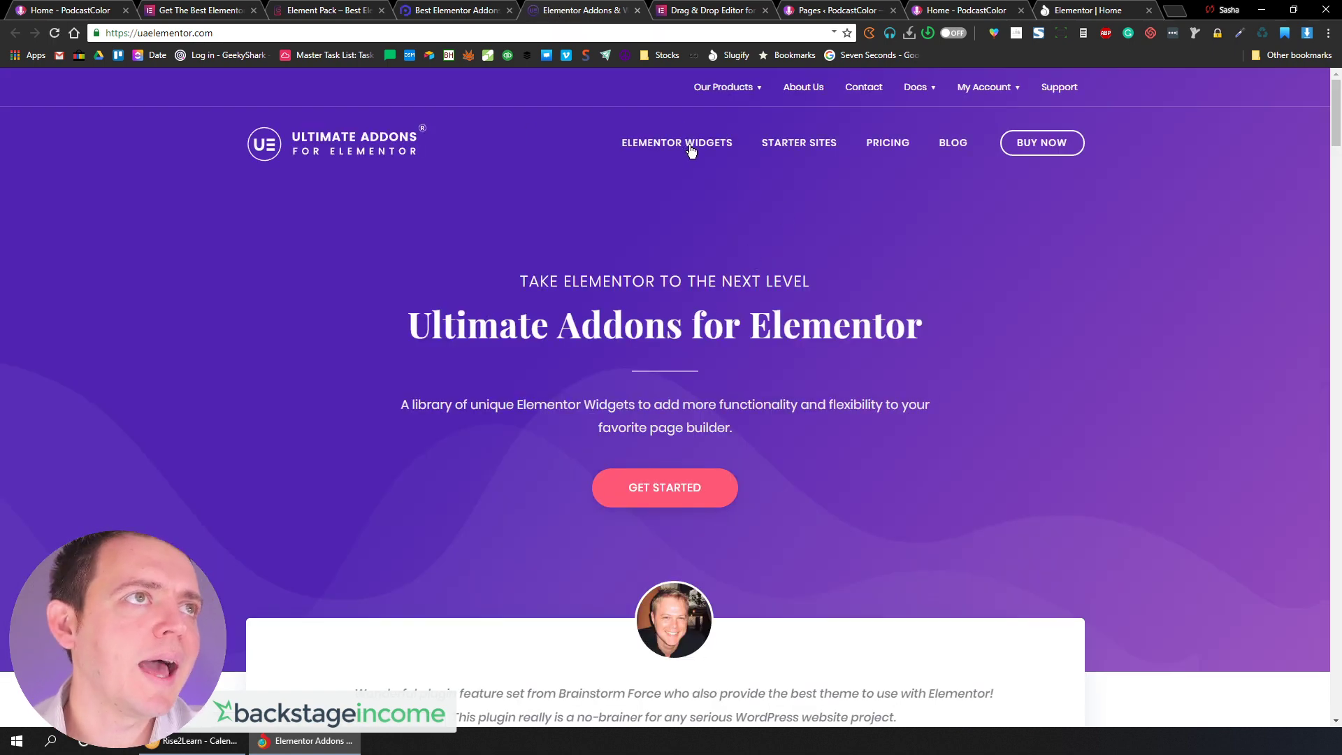
pyautogui.click(723, 146)
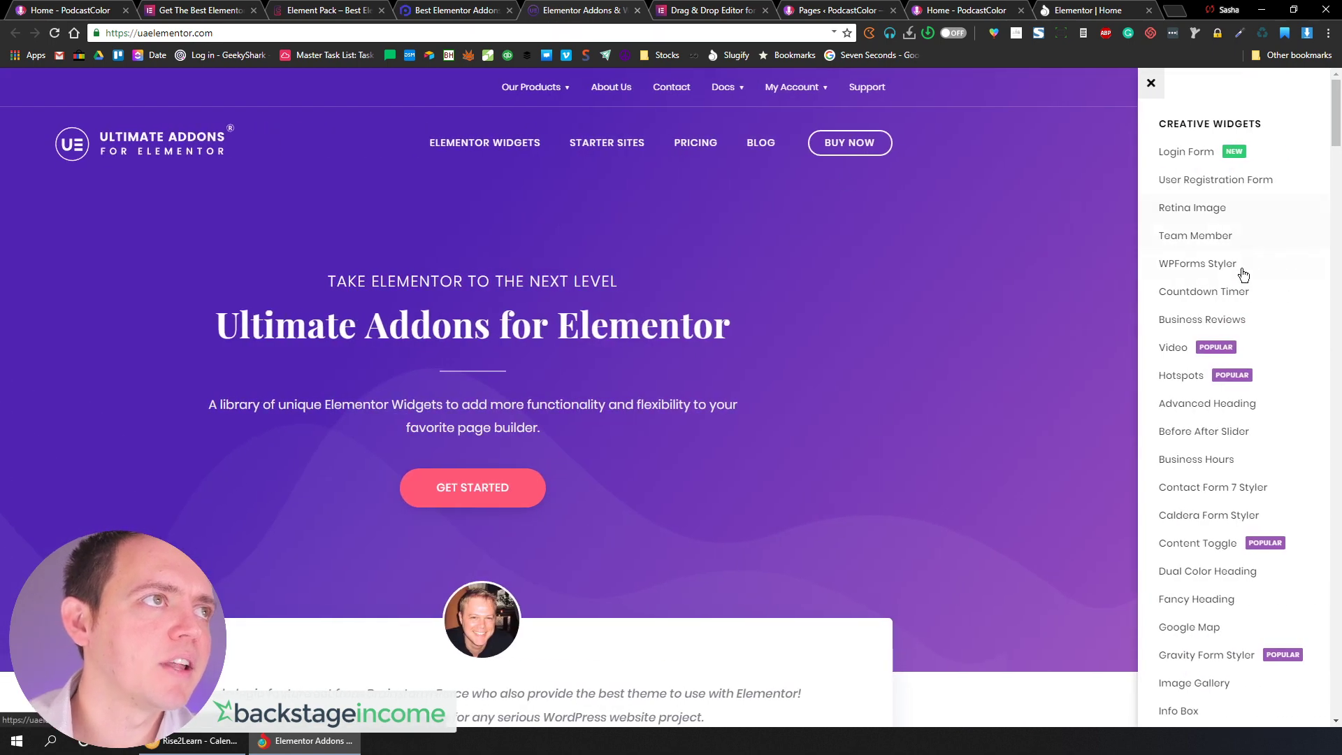
pyautogui.scroll(-4, 1224, 439)
pyautogui.scroll(-2, 1222, 532)
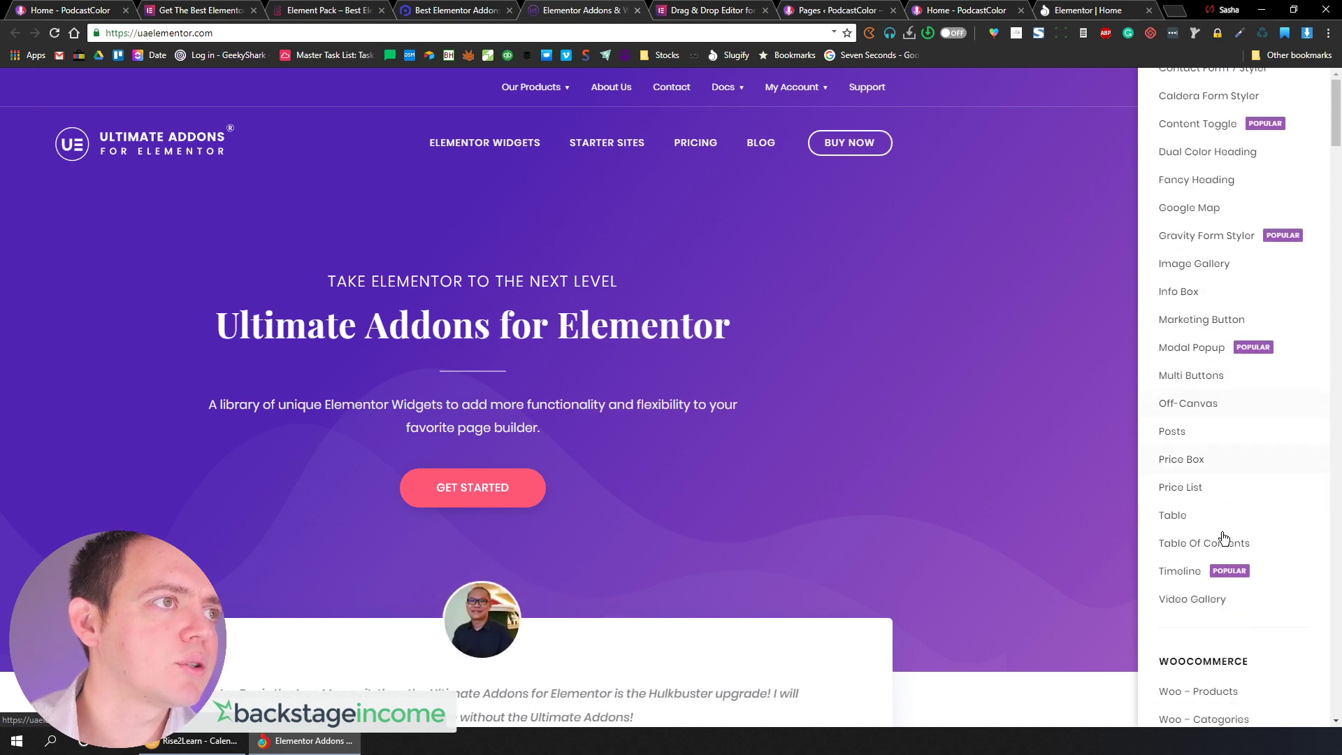
pyautogui.scroll(-2, 1199, 576)
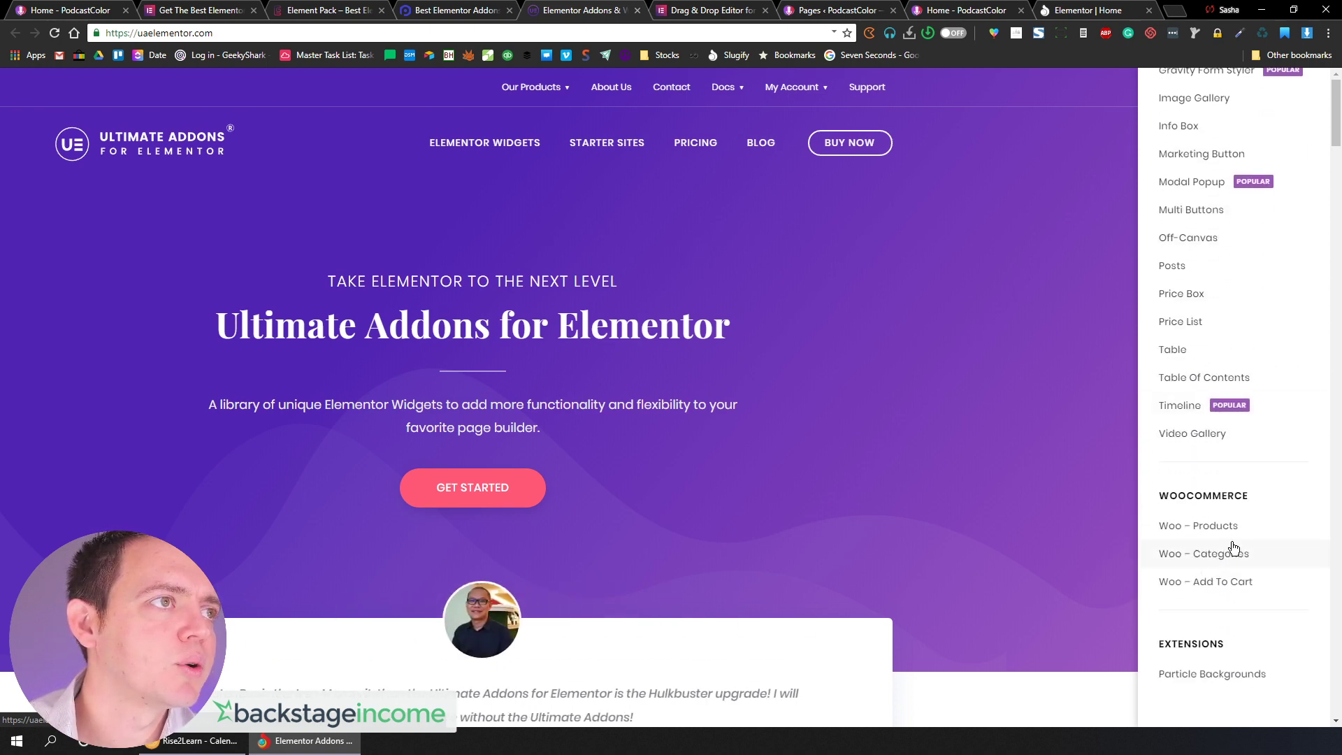
pyautogui.scroll(4, 1192, 391)
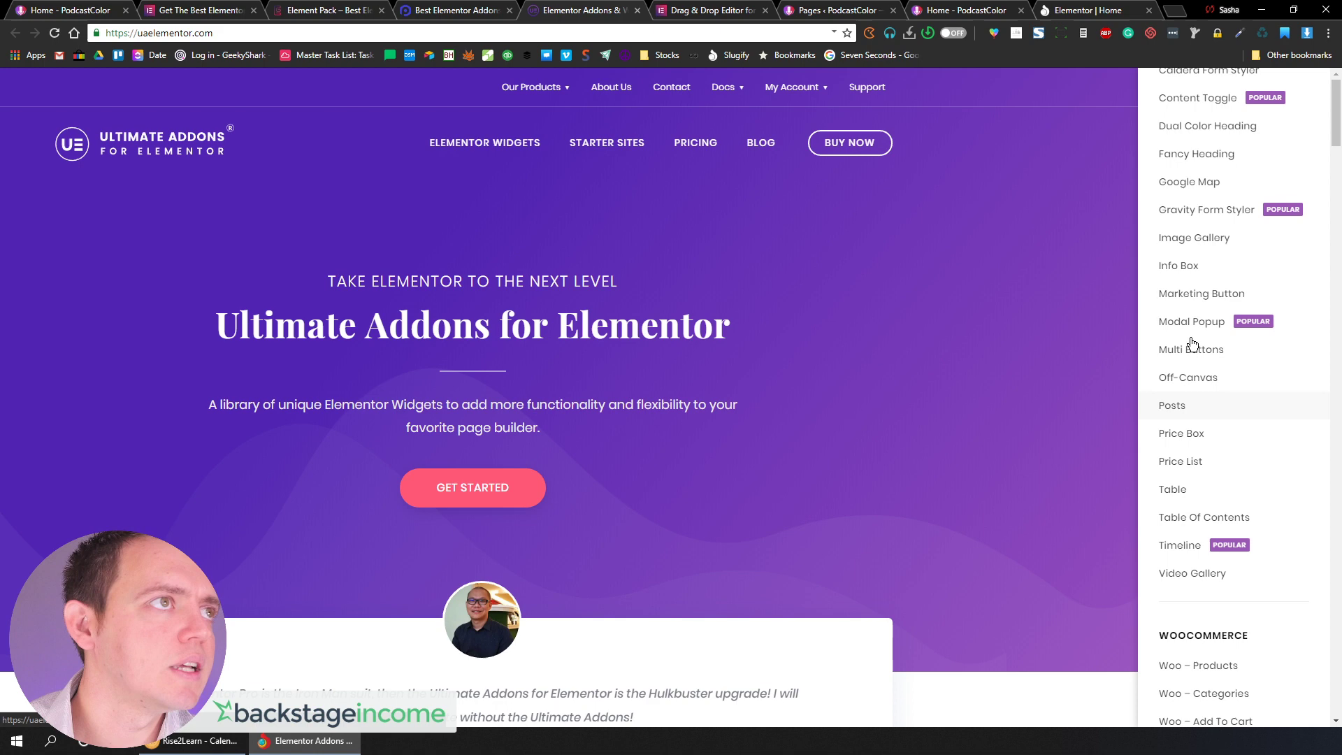
pyautogui.scroll(3, 1195, 293)
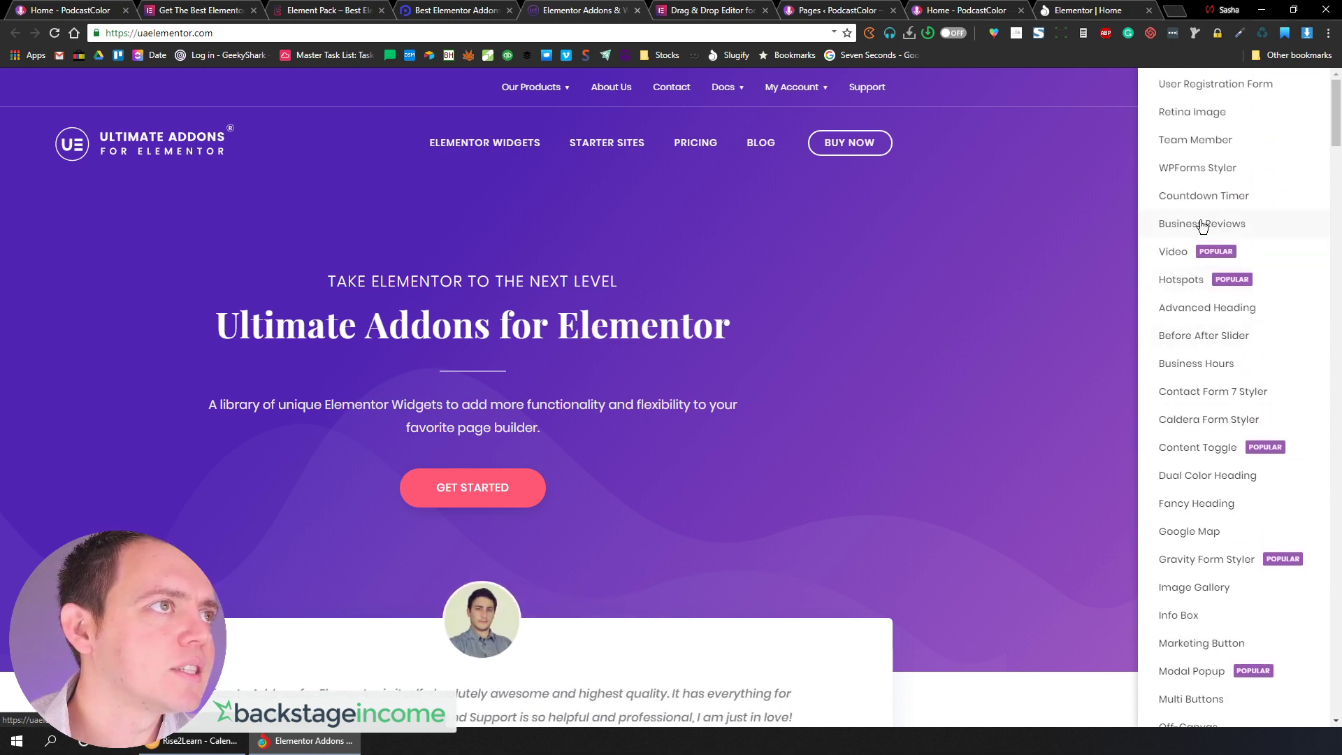
pyautogui.click(1197, 226)
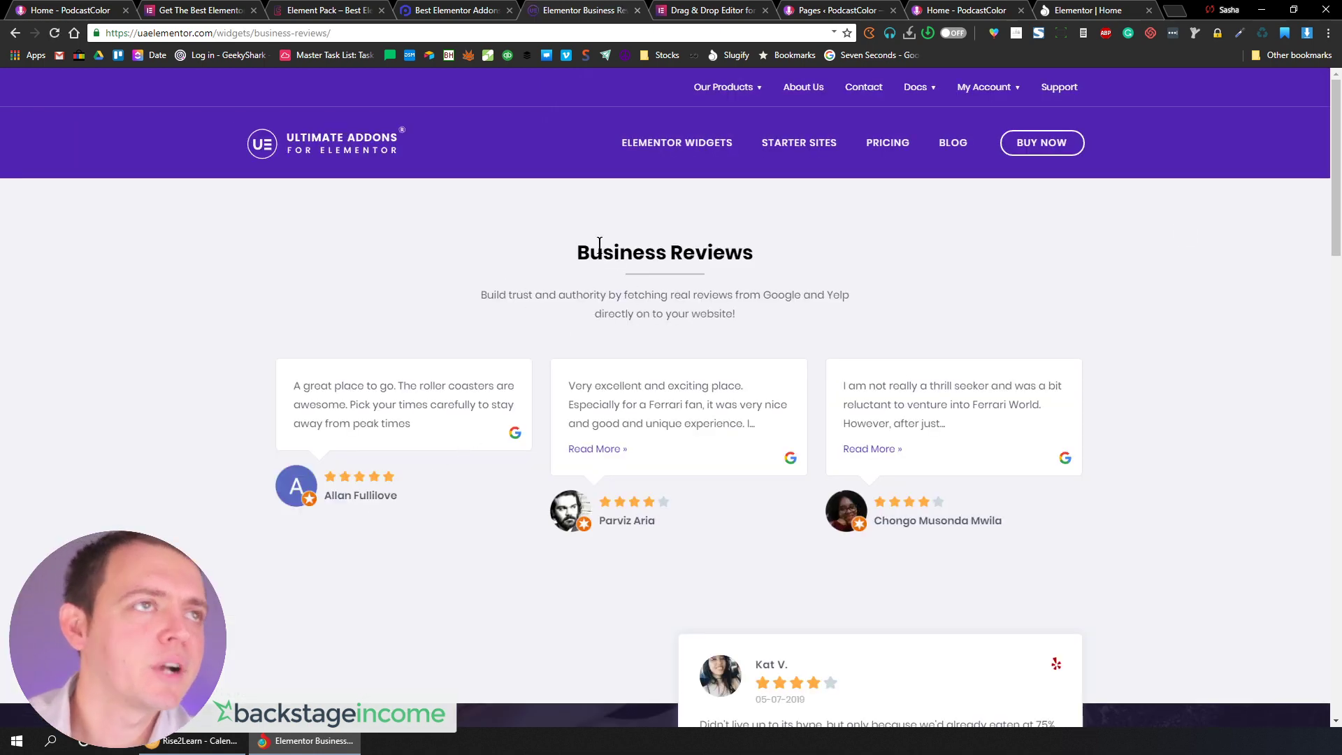
pyautogui.moveTo(478, 294); pyautogui.dragTo(889, 293)
pyautogui.click(868, 293)
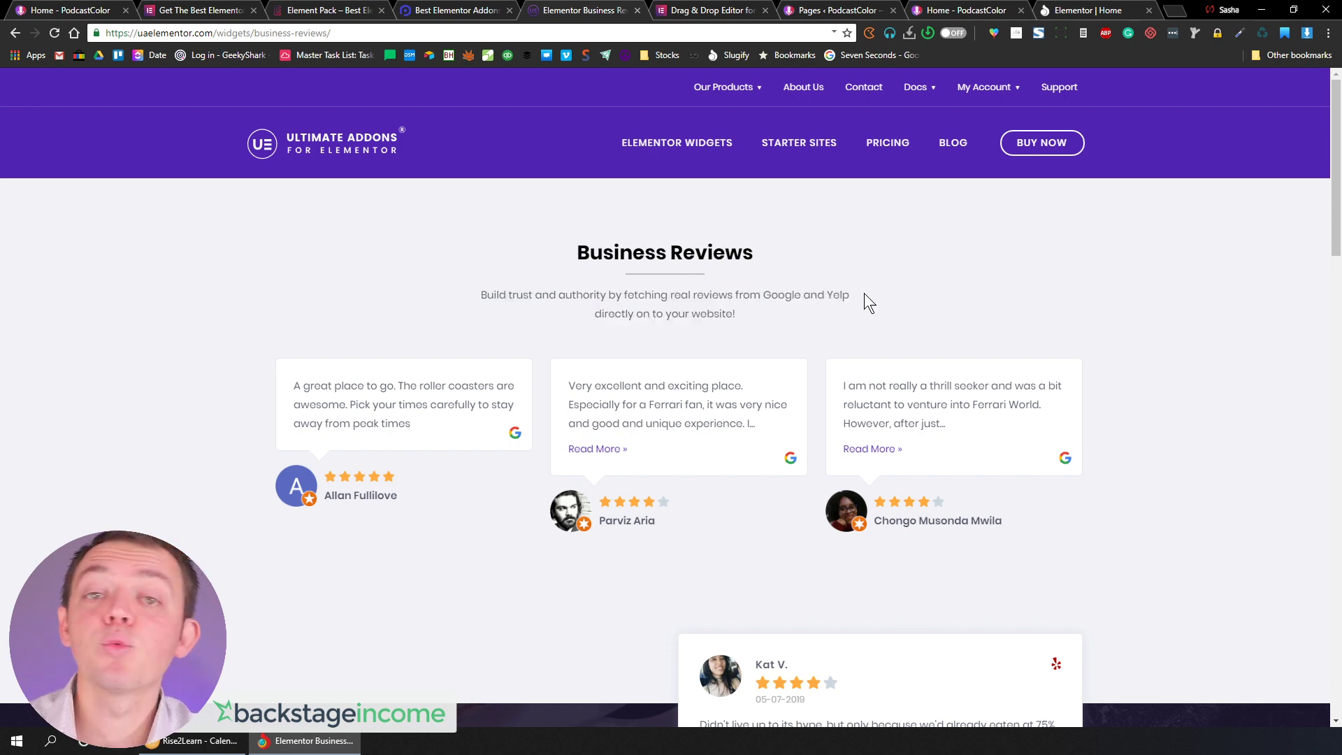
# Scroll through the Business Reviews skins and layouts
pyautogui.scroll(-3, 867, 296)
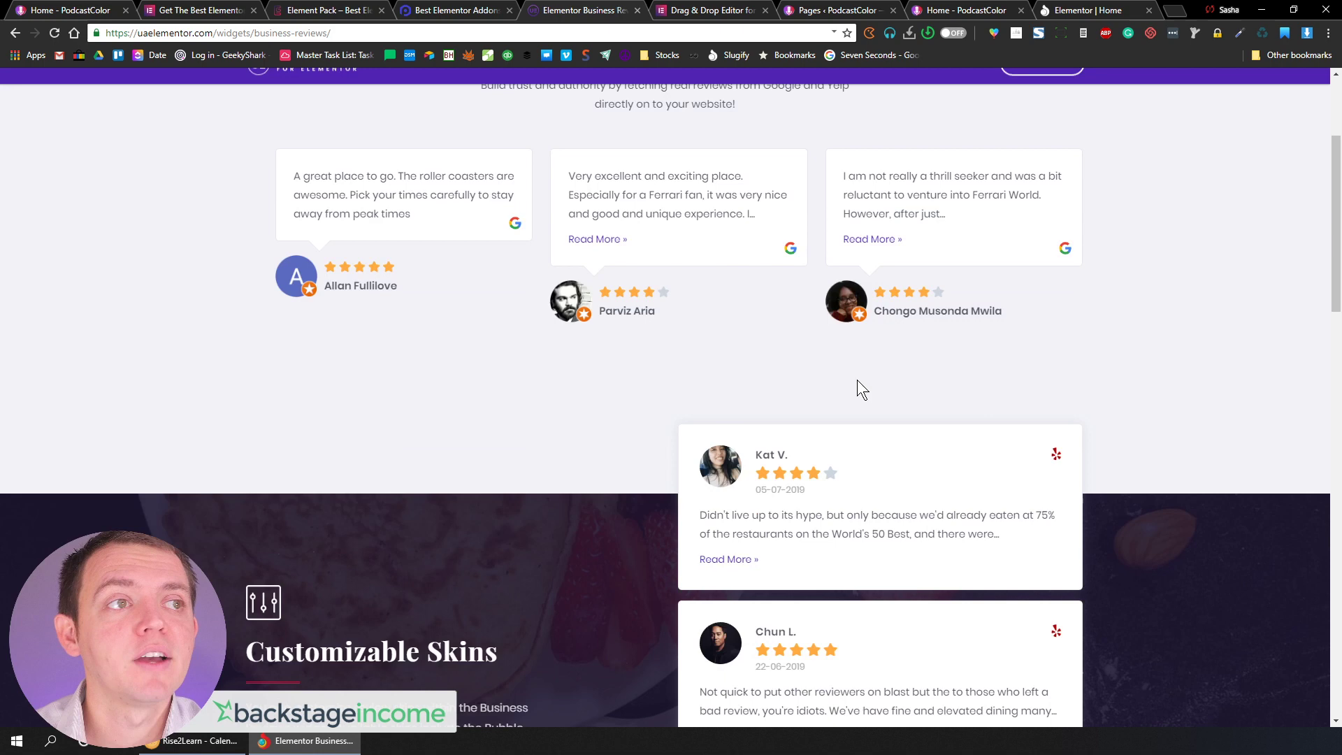
pyautogui.scroll(-2, 851, 384)
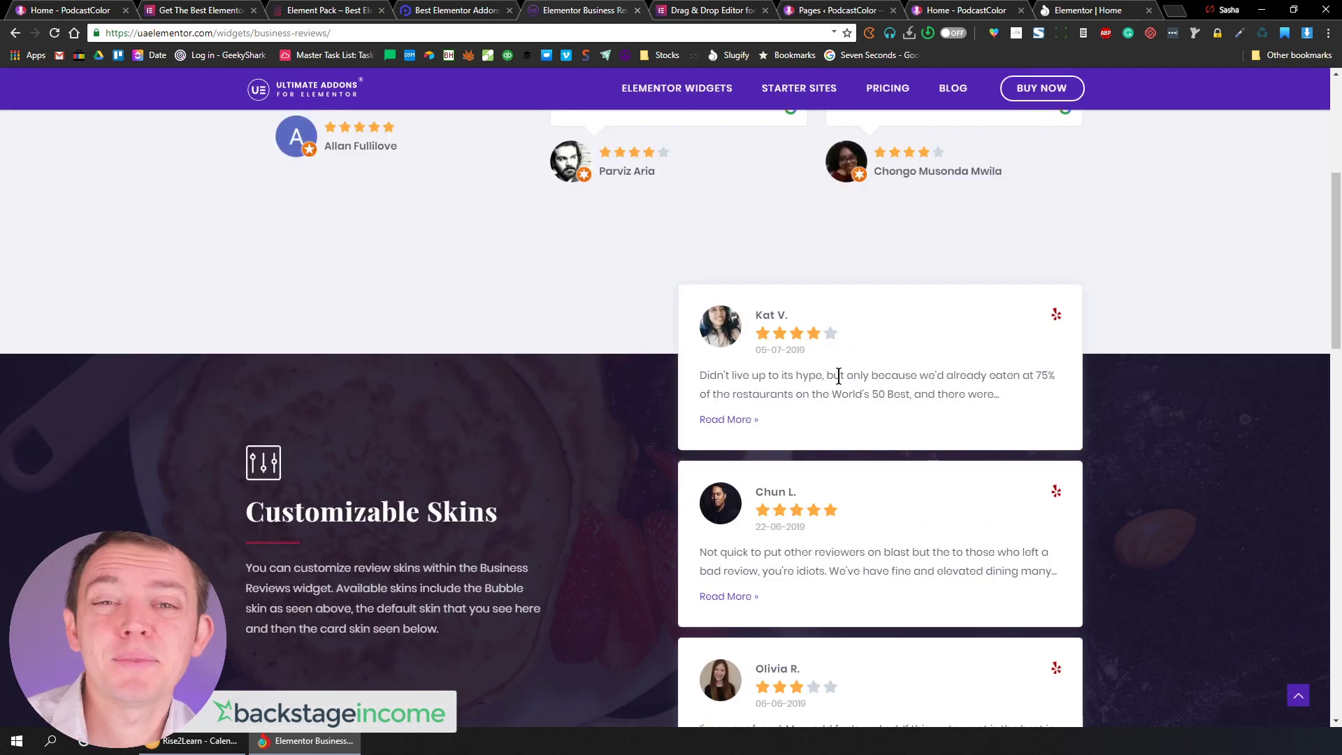
pyautogui.scroll(-5, 841, 375)
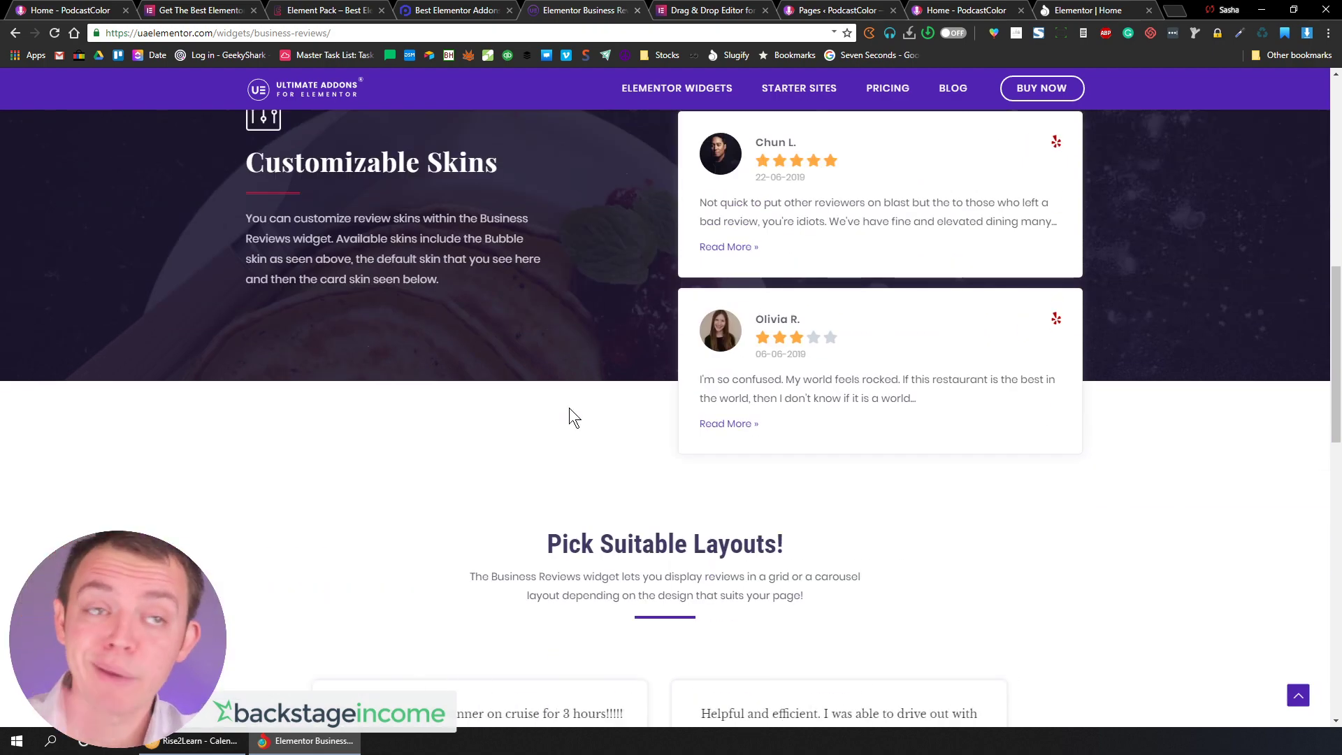
pyautogui.scroll(-5, 571, 406)
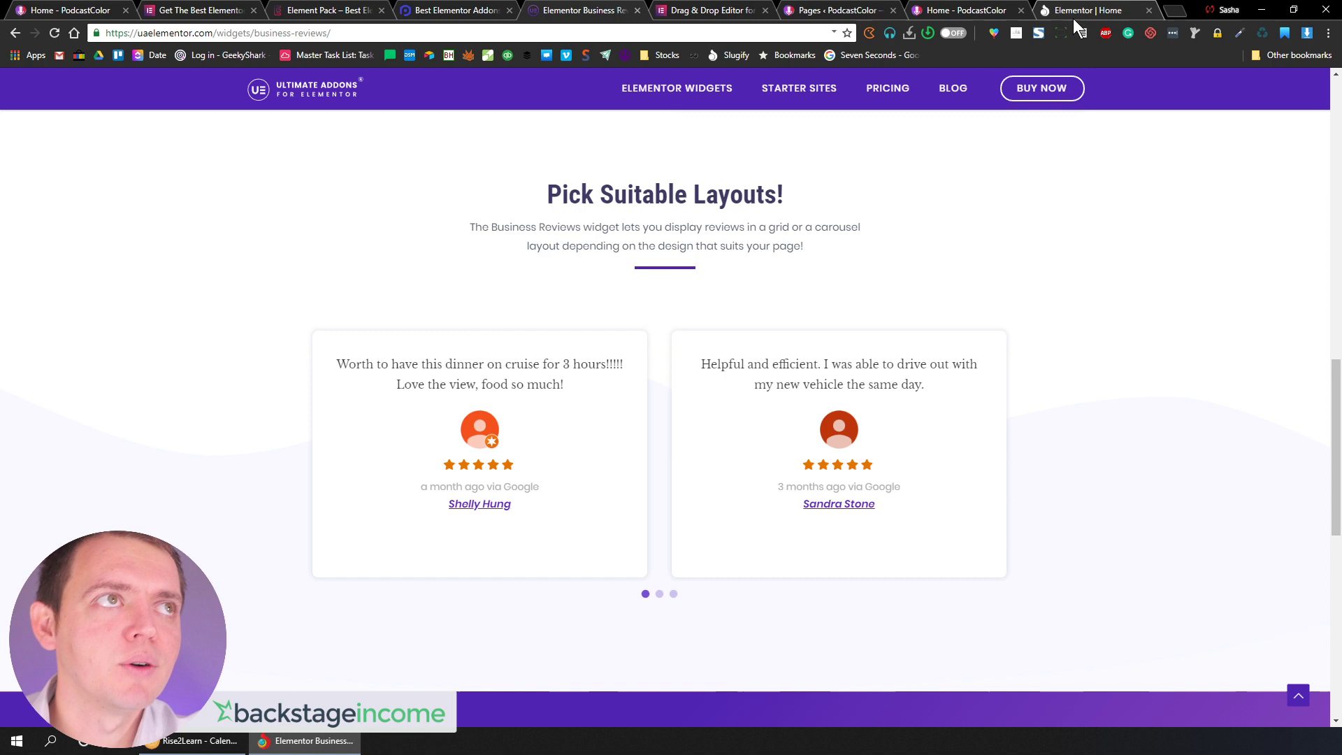
# Re-maximize the Chrome window and bring up the Element Pack homepage tab
pyautogui.click(1294, 9)
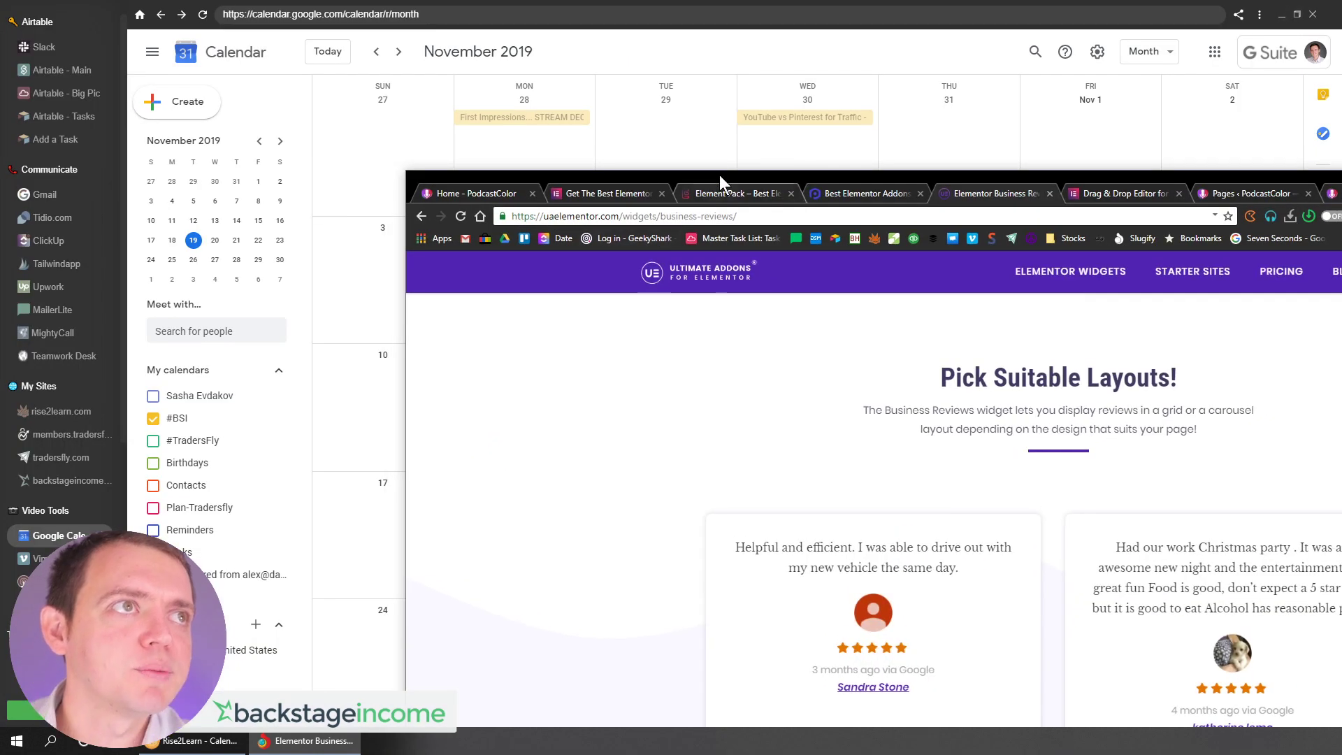
pyautogui.moveTo(728, 174); pyautogui.dragTo(508, 58)
pyautogui.doubleClick(509, 57)
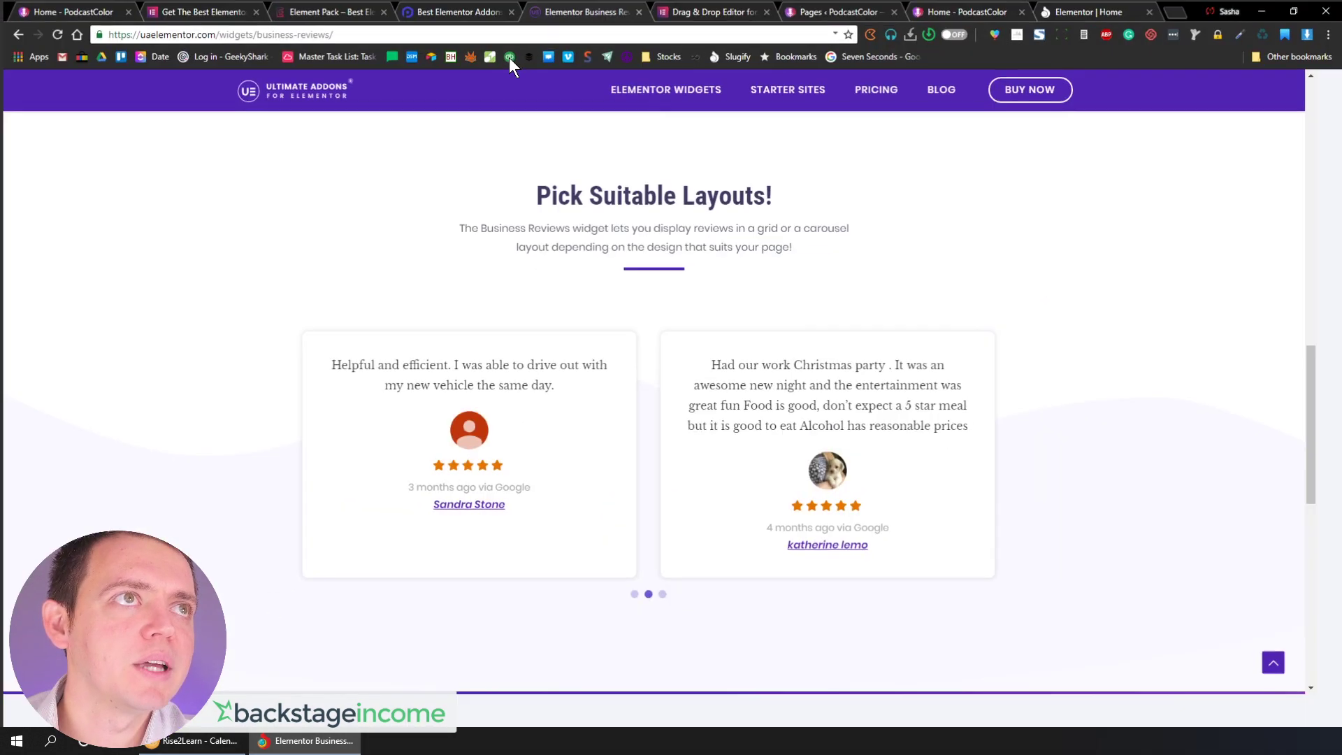
pyautogui.click(403, 10)
# Bring the Element Pack Pro demo window back to full screen
pyautogui.click(328, 8)
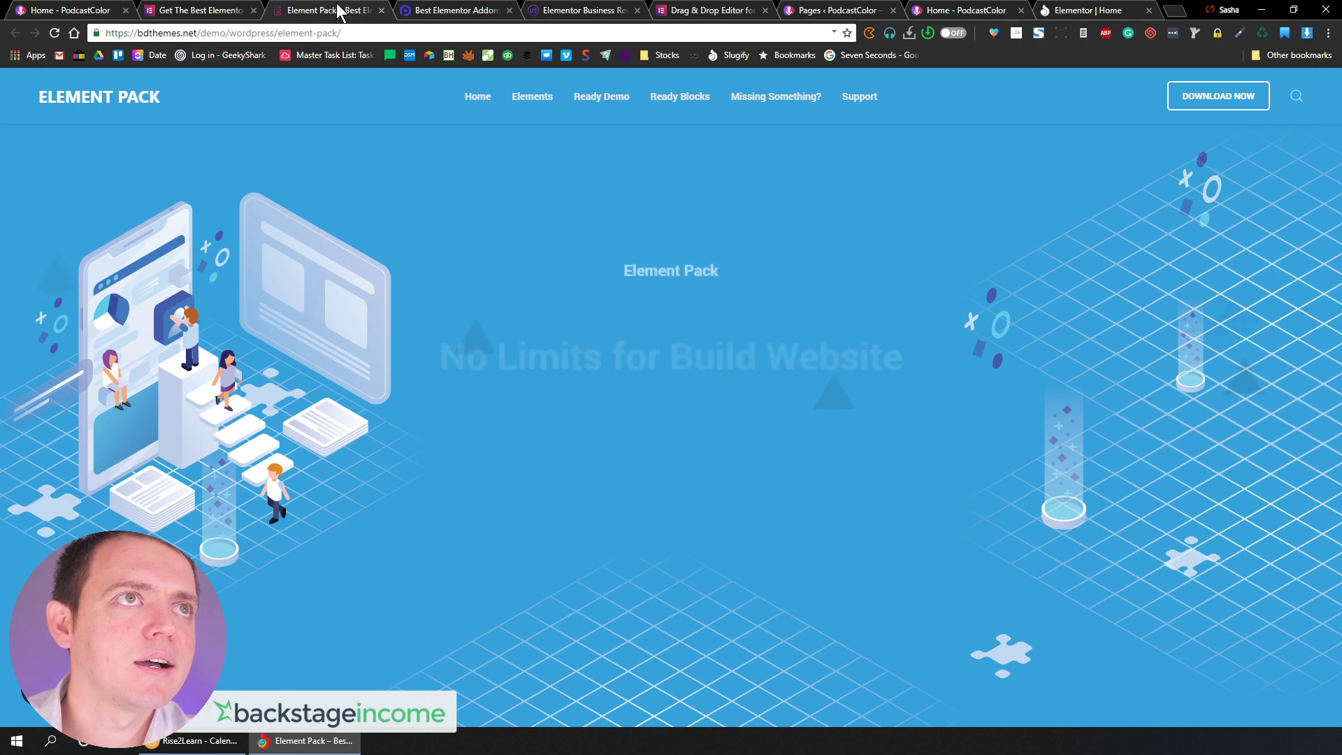
pyautogui.click(188, 10)
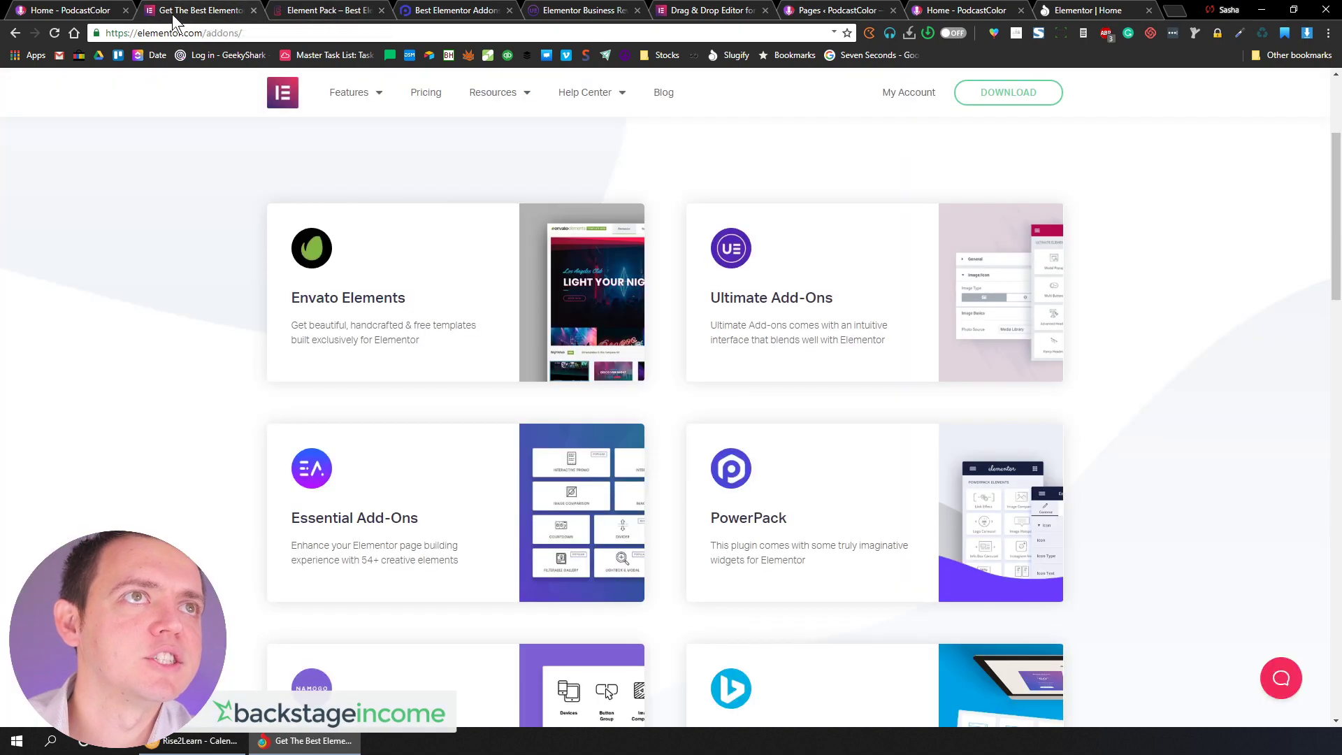
pyautogui.click(78, 12)
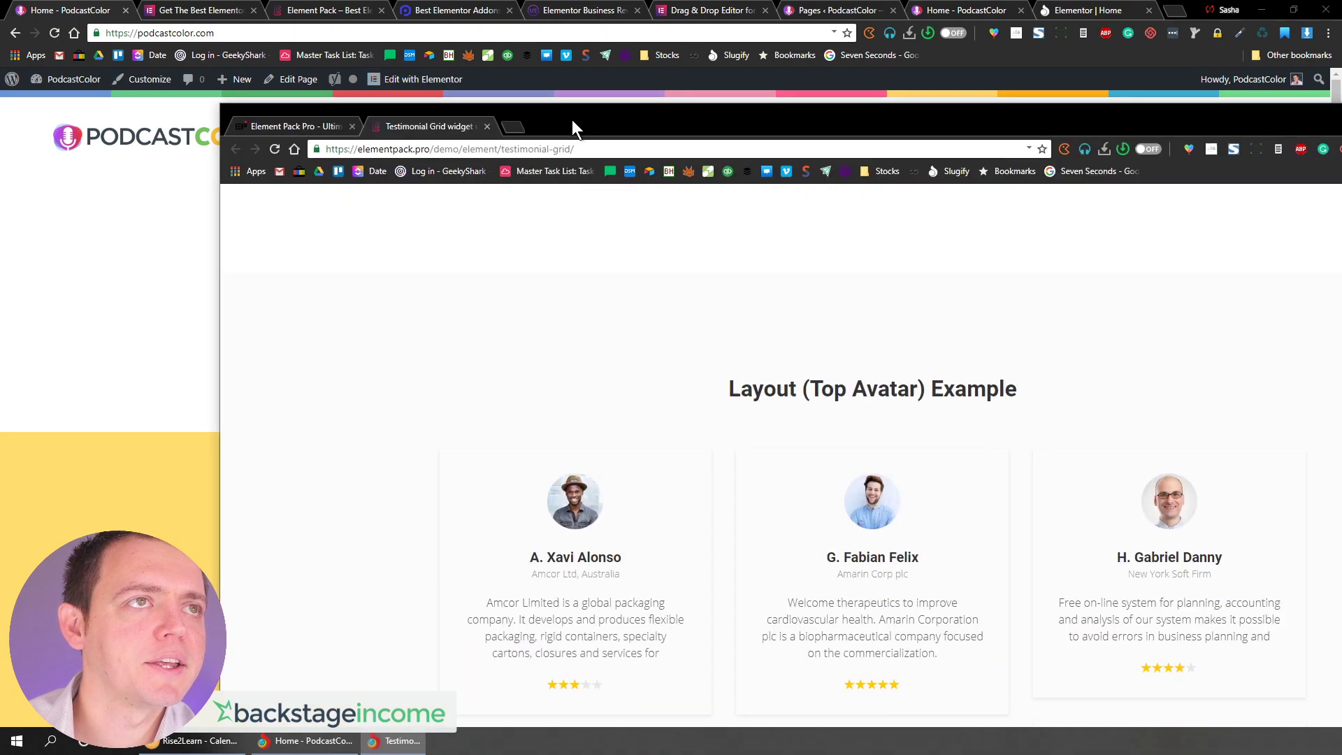
pyautogui.doubleClick(572, 120)
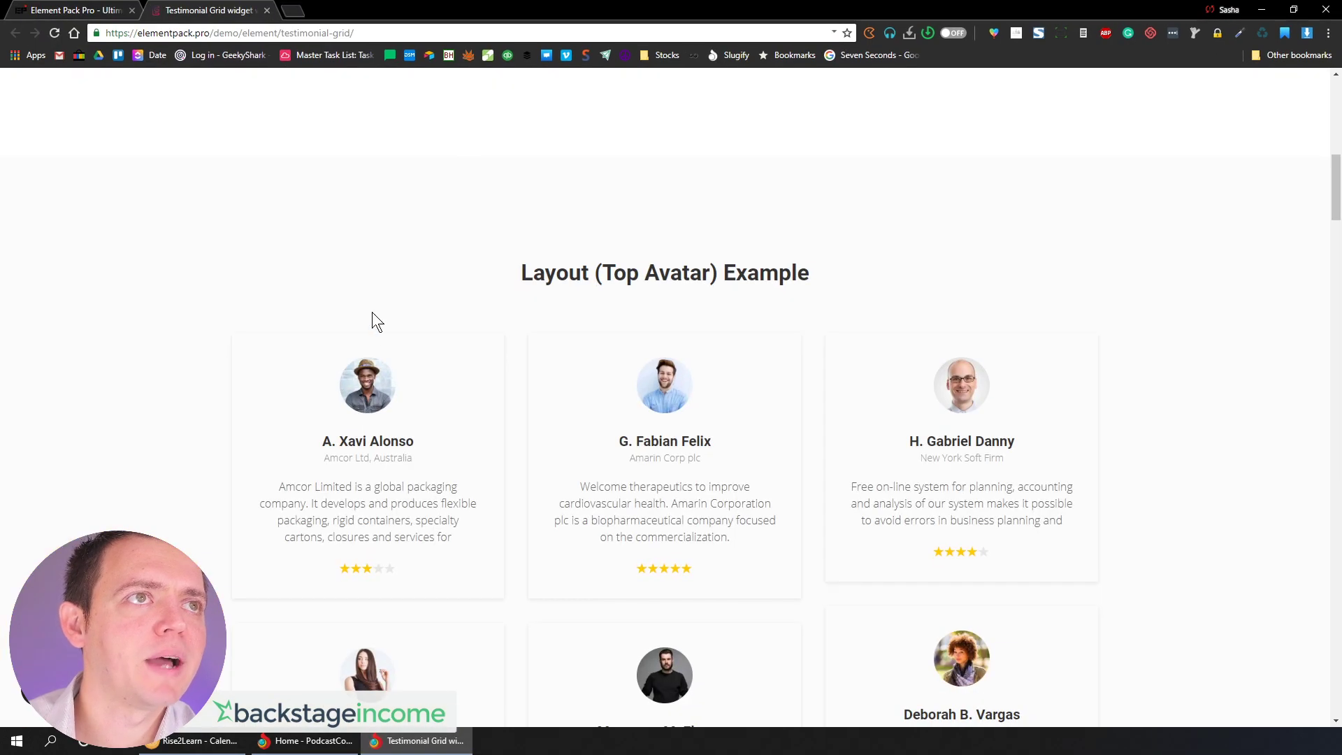
pyautogui.scroll(20, 383, 401)
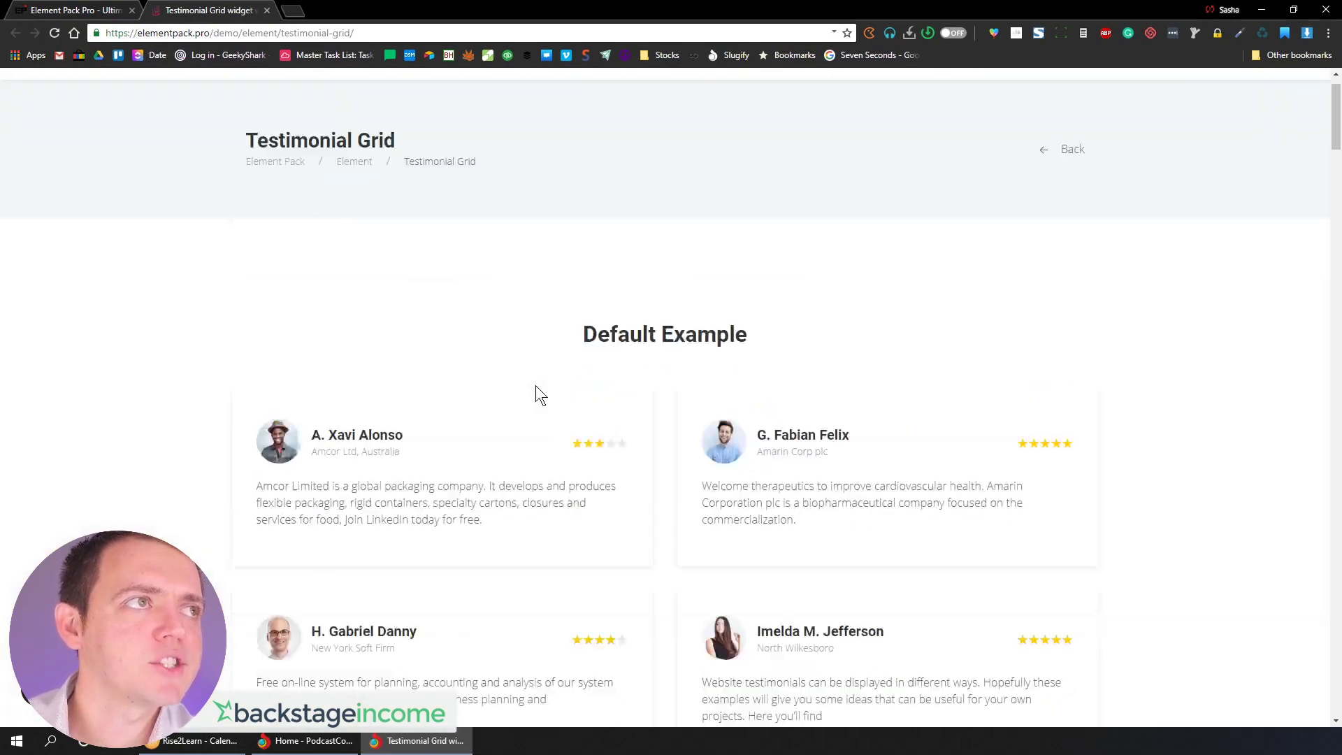
pyautogui.moveTo(528, 119)
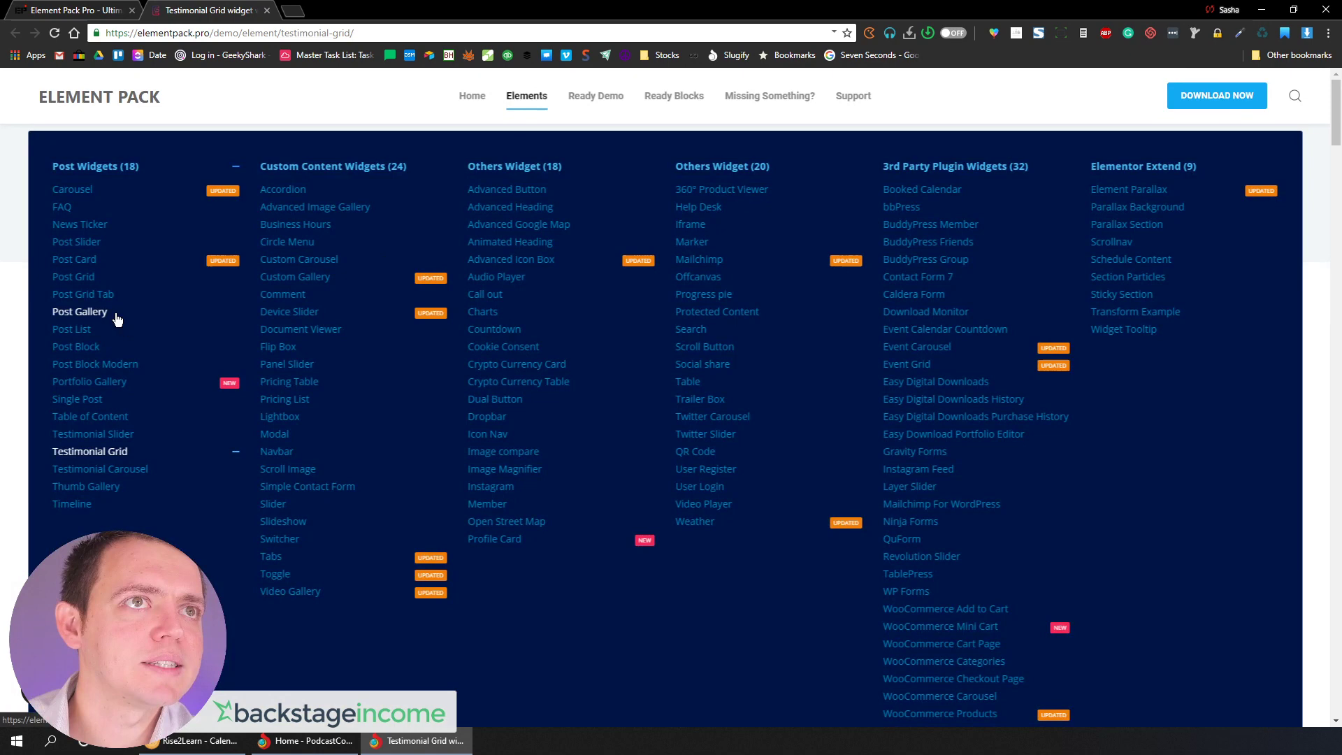
# Open the Carousel widget demo, advance it two cards and browse its examples
pyautogui.click(73, 191)
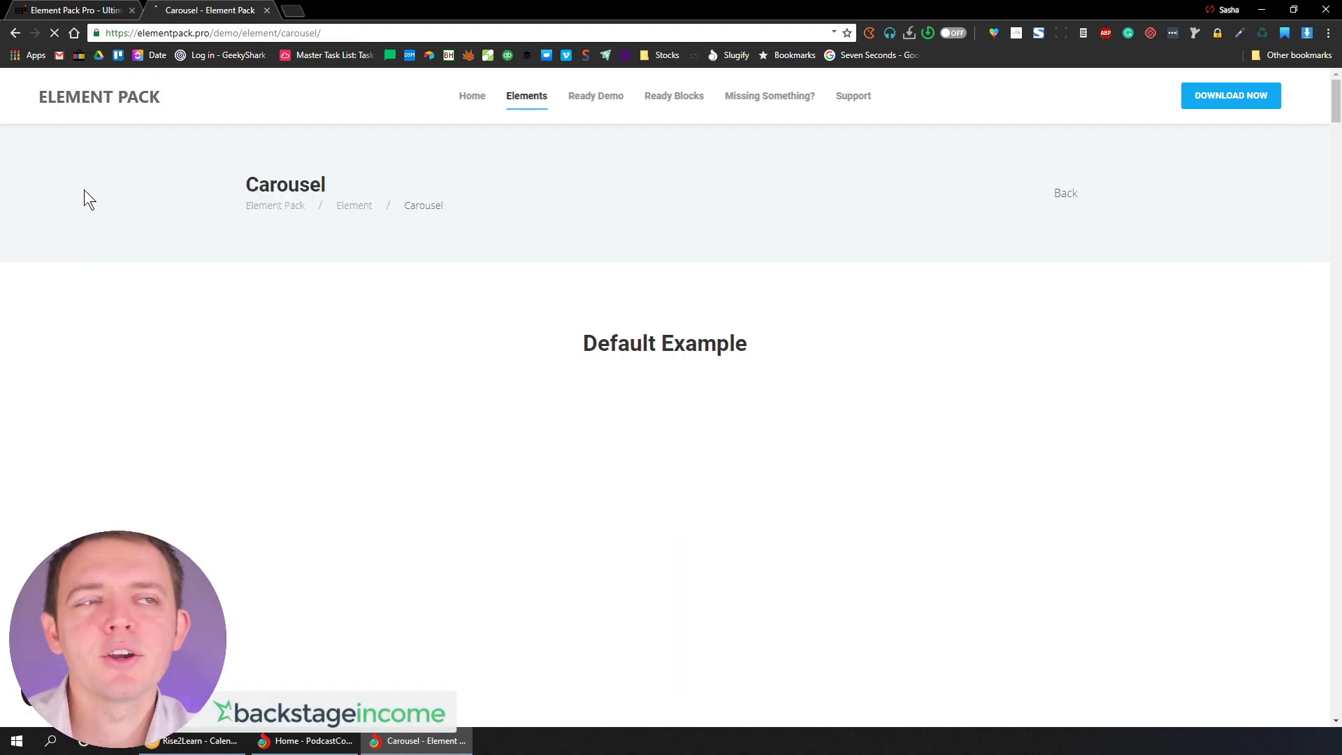
pyautogui.scroll(-2, 480, 391)
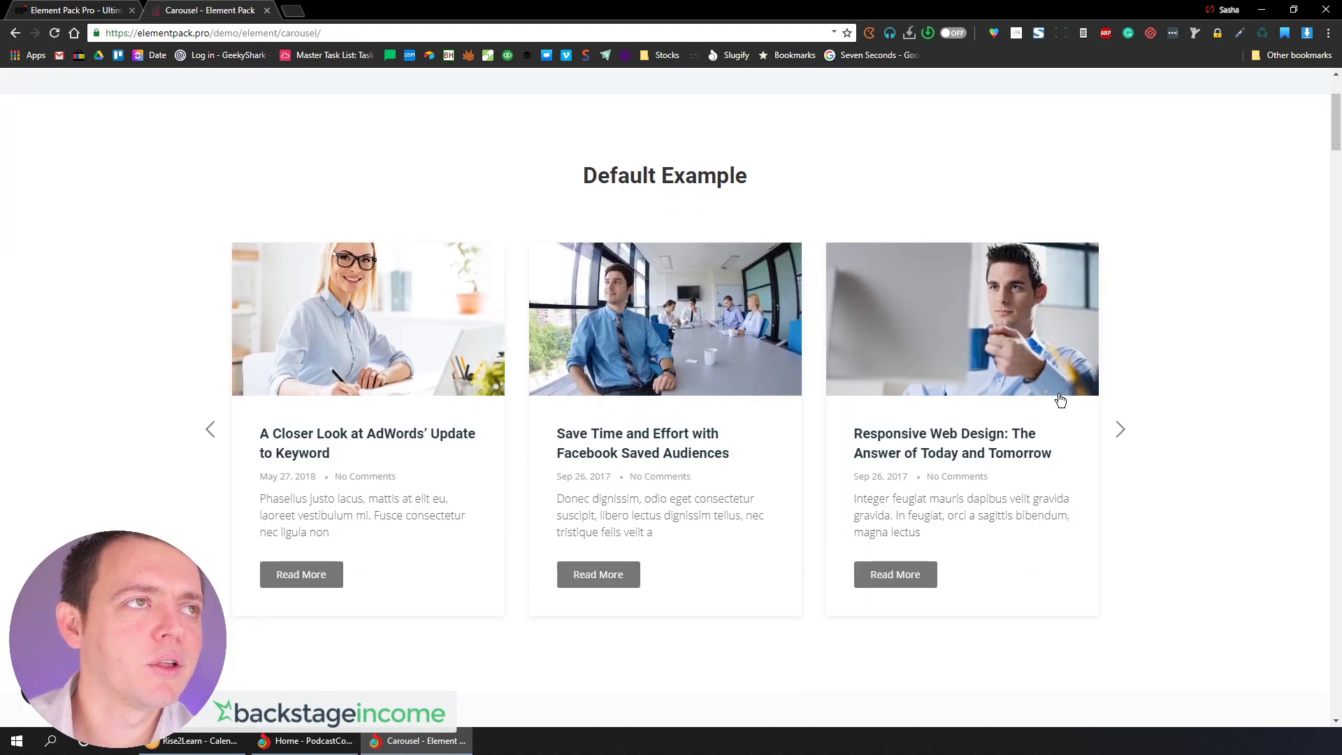
pyautogui.click(1126, 439)
pyautogui.click(1128, 439)
pyautogui.scroll(-15, 1038, 458)
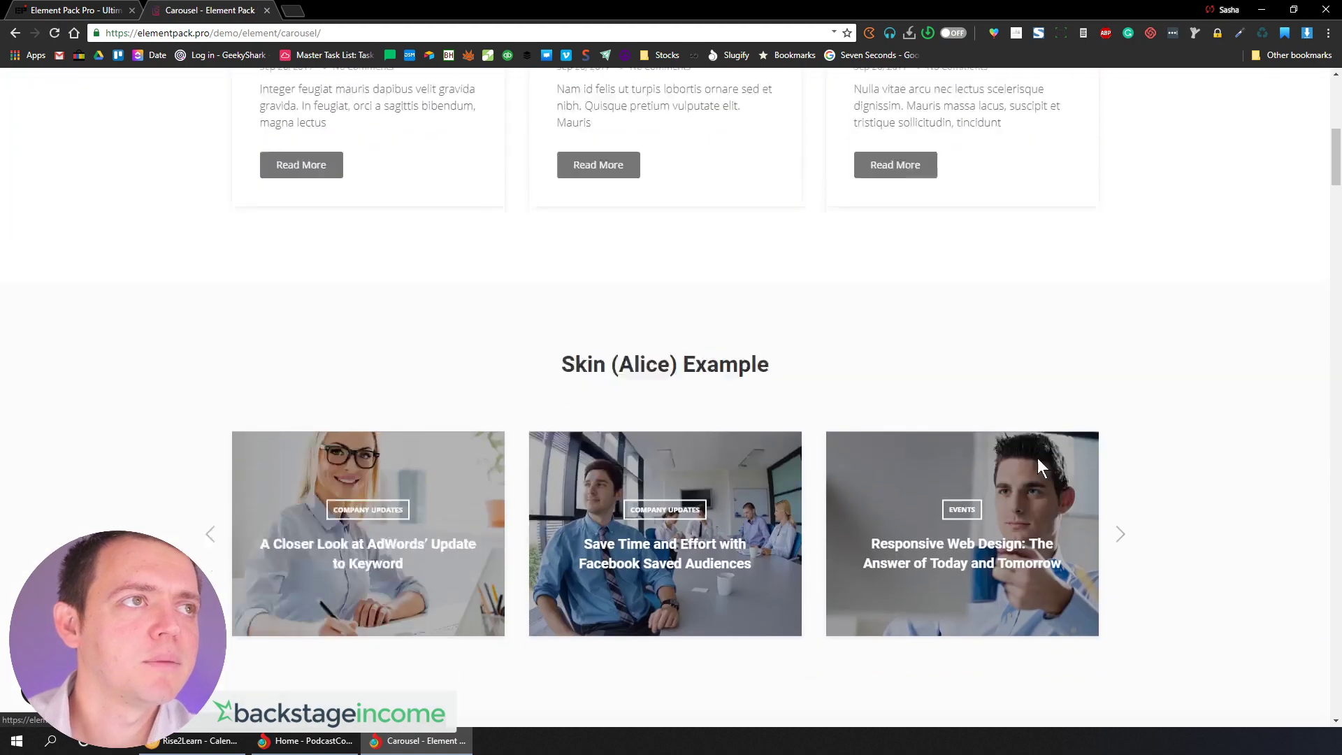
pyautogui.scroll(-3, 970, 400)
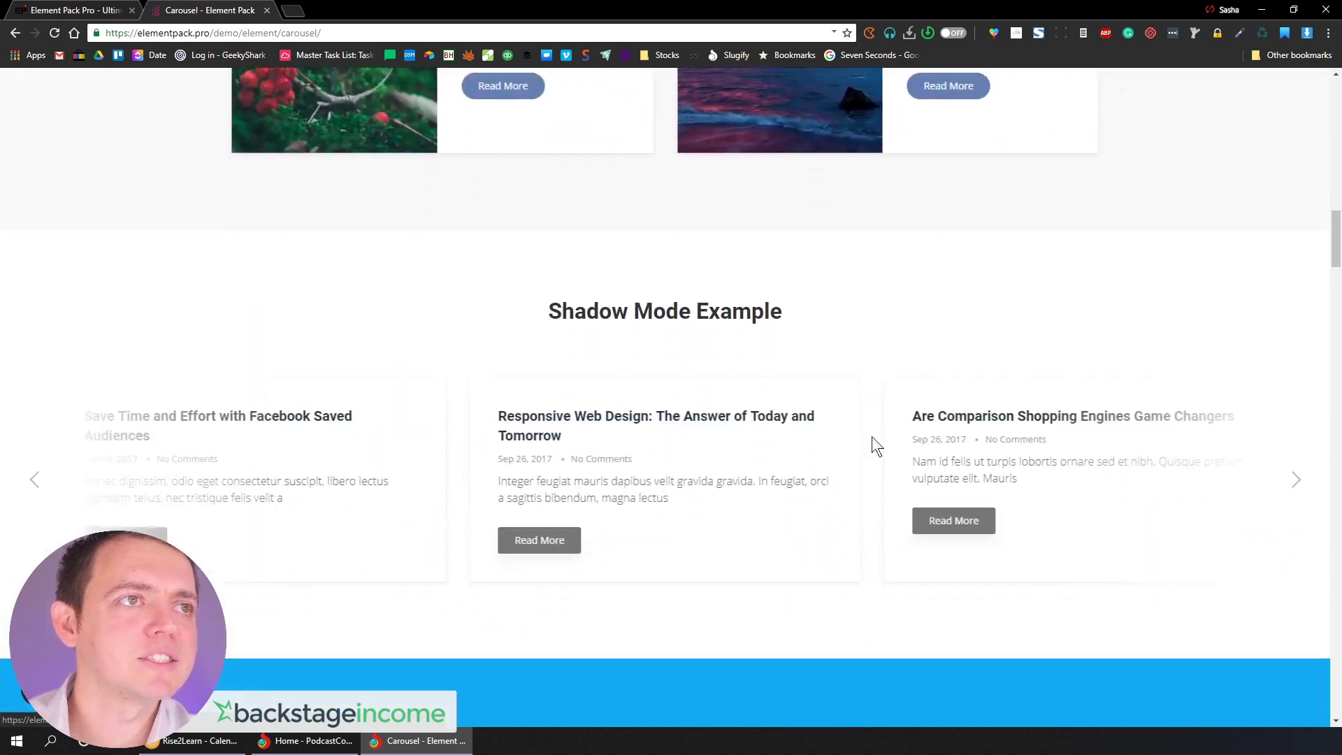
pyautogui.scroll(20, 874, 443)
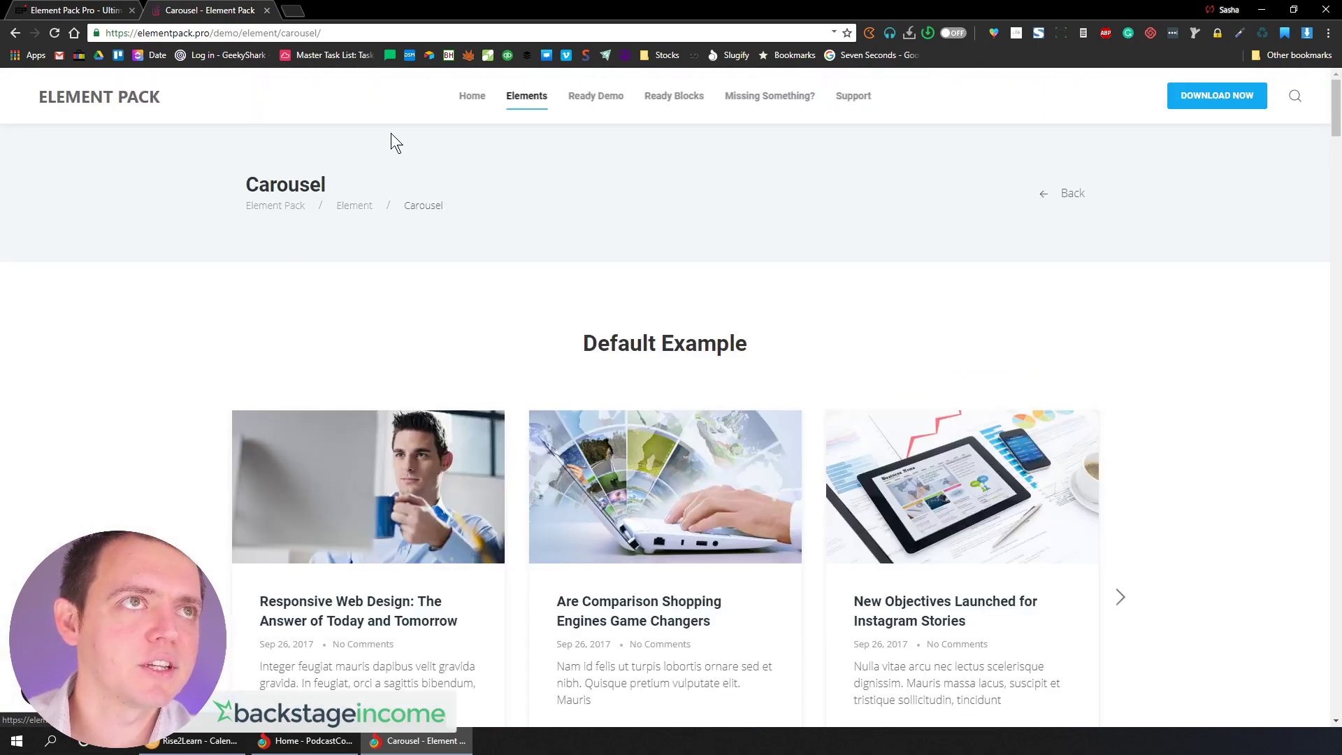
pyautogui.moveTo(527, 96)
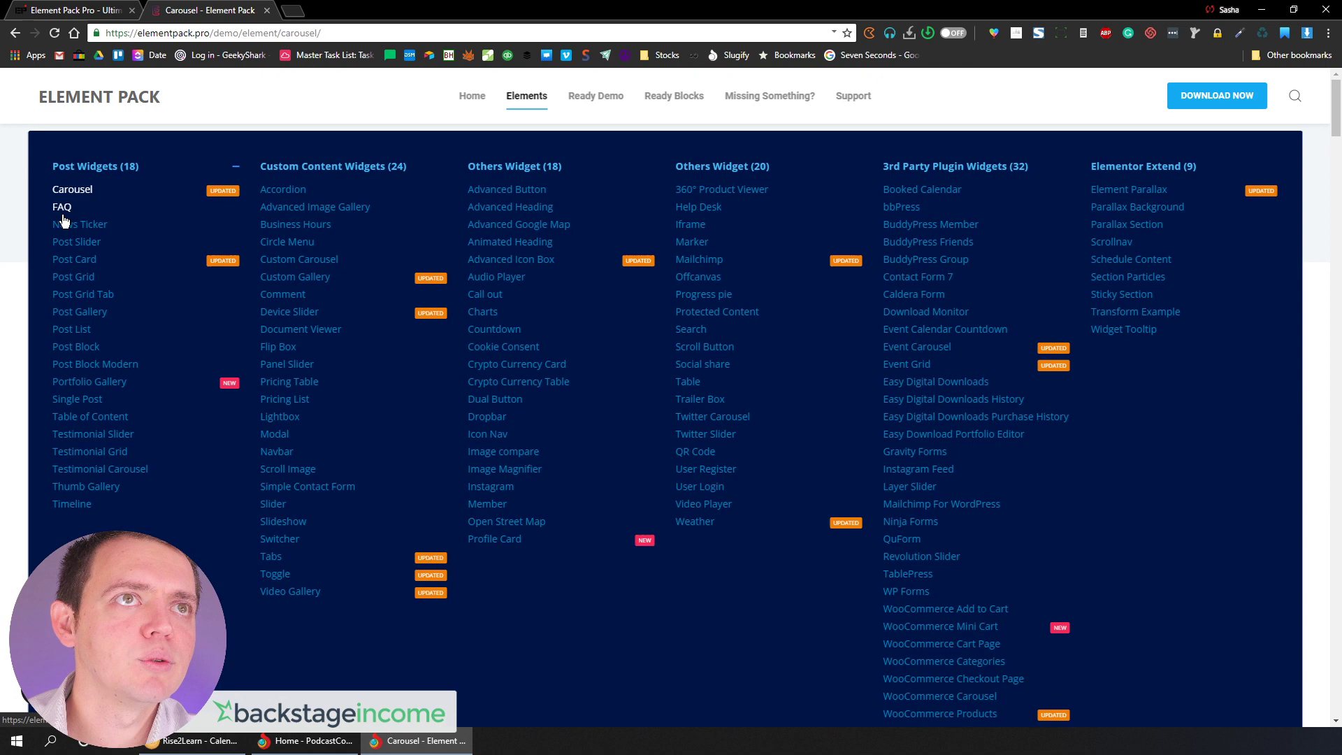
# Open the Thumb Gallery widget demo and browse its examples
pyautogui.click(103, 489)
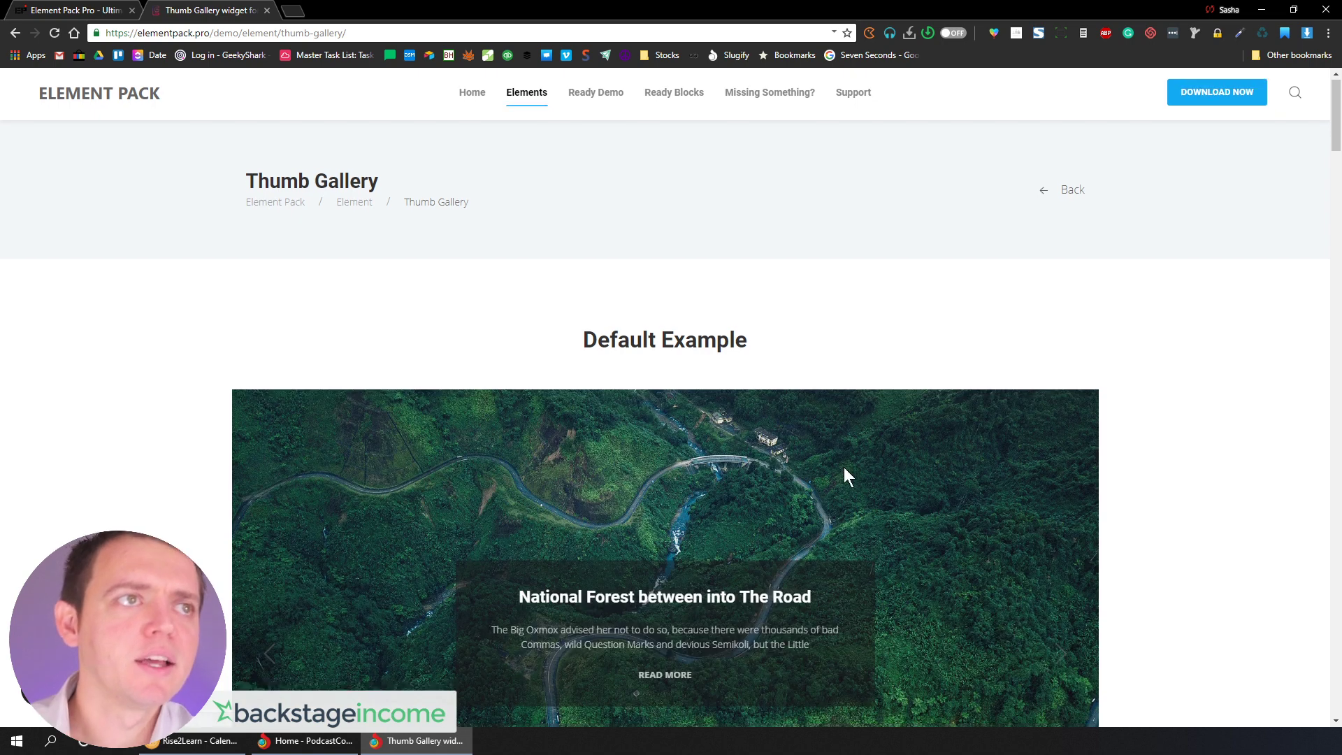
pyautogui.scroll(-7, 845, 473)
pyautogui.scroll(-12, 737, 339)
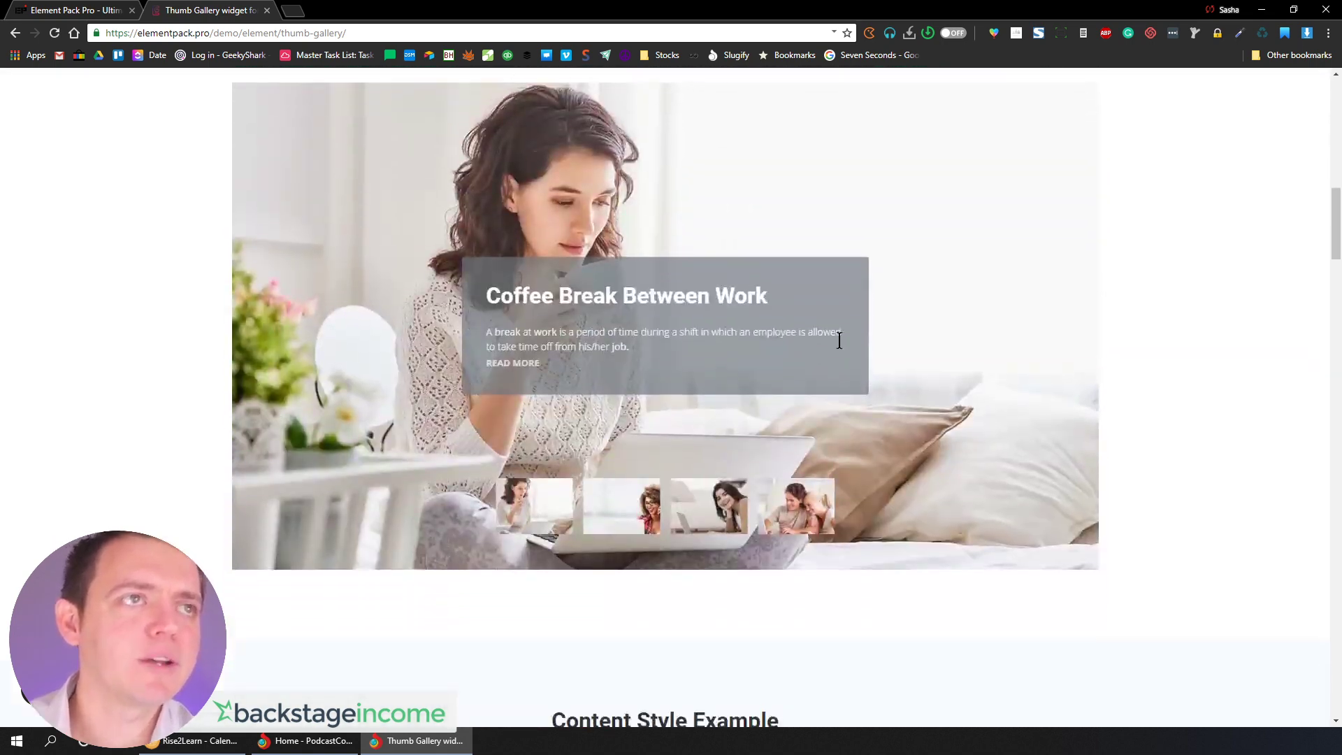
pyautogui.scroll(20, 639, 373)
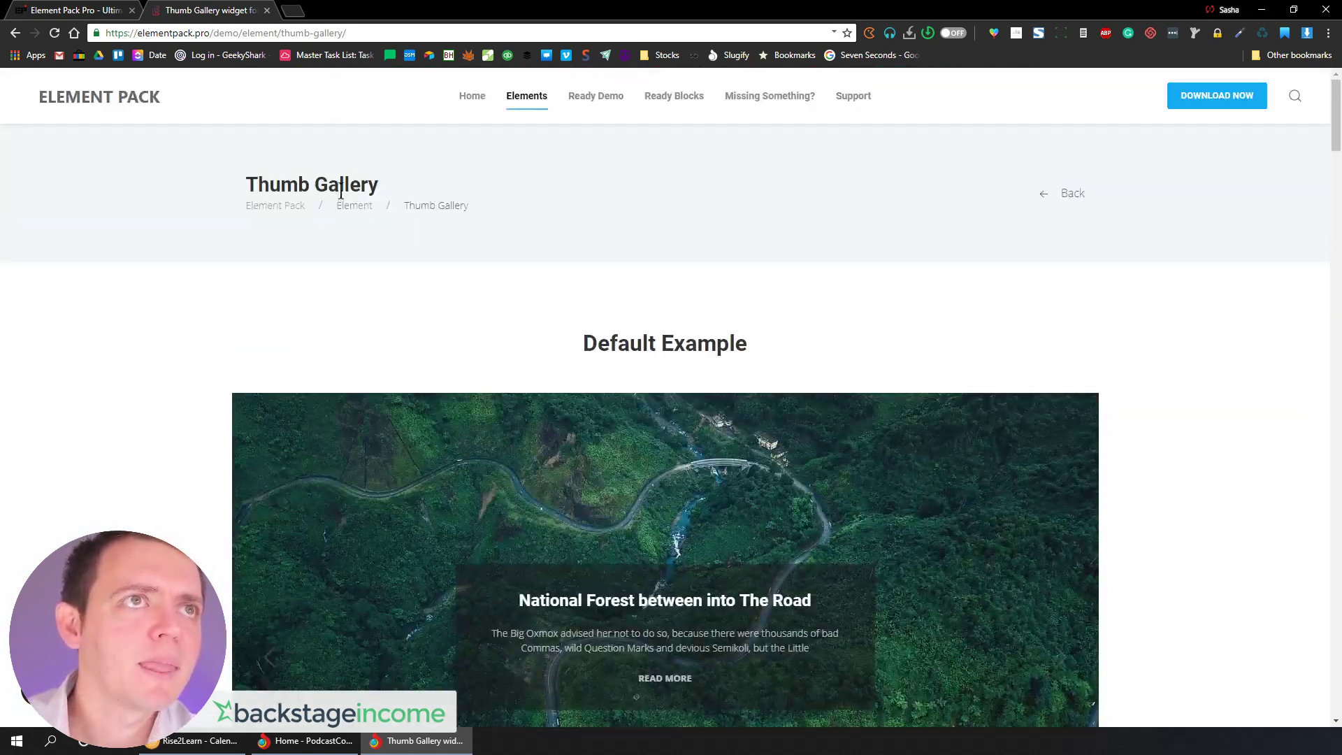
pyautogui.moveTo(517, 105)
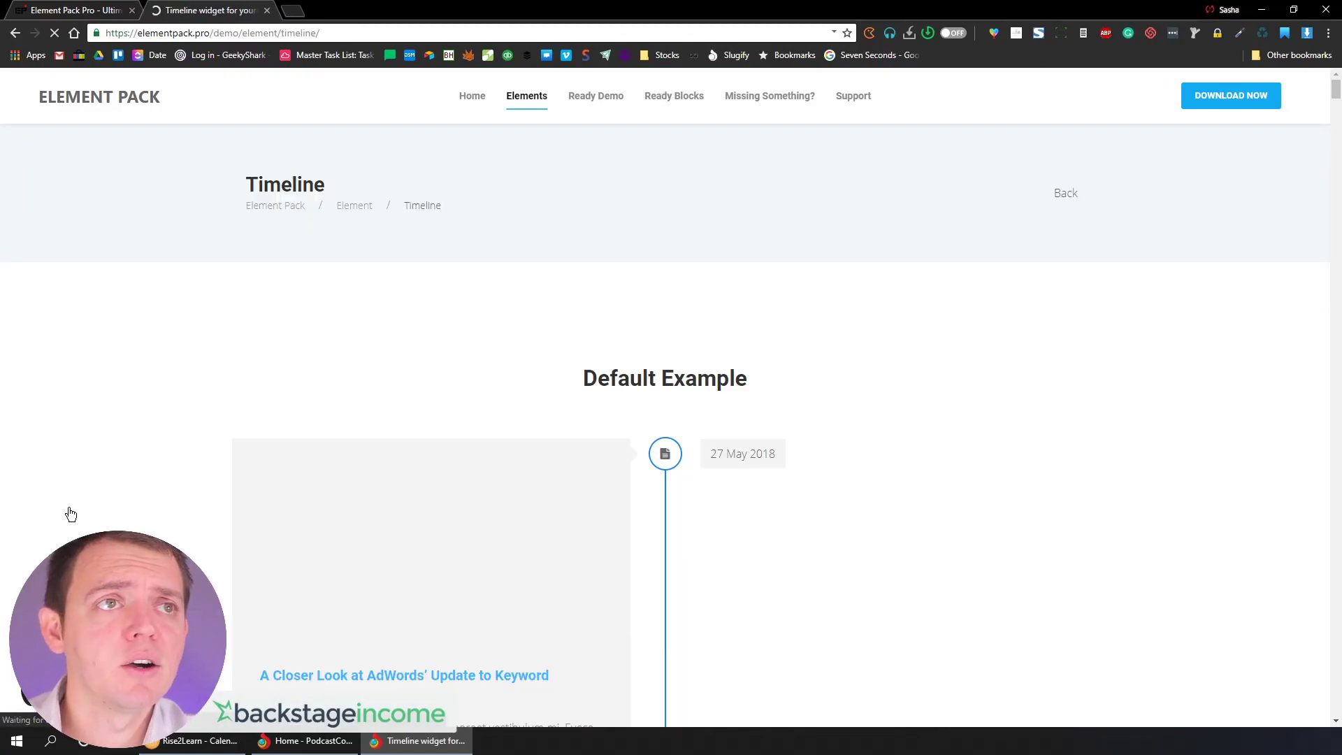
# Scroll through the Timeline examples (Default, Without Background, Source Custom), then return to the top
pyautogui.scroll(-5, 693, 455)
pyautogui.scroll(-15, 700, 431)
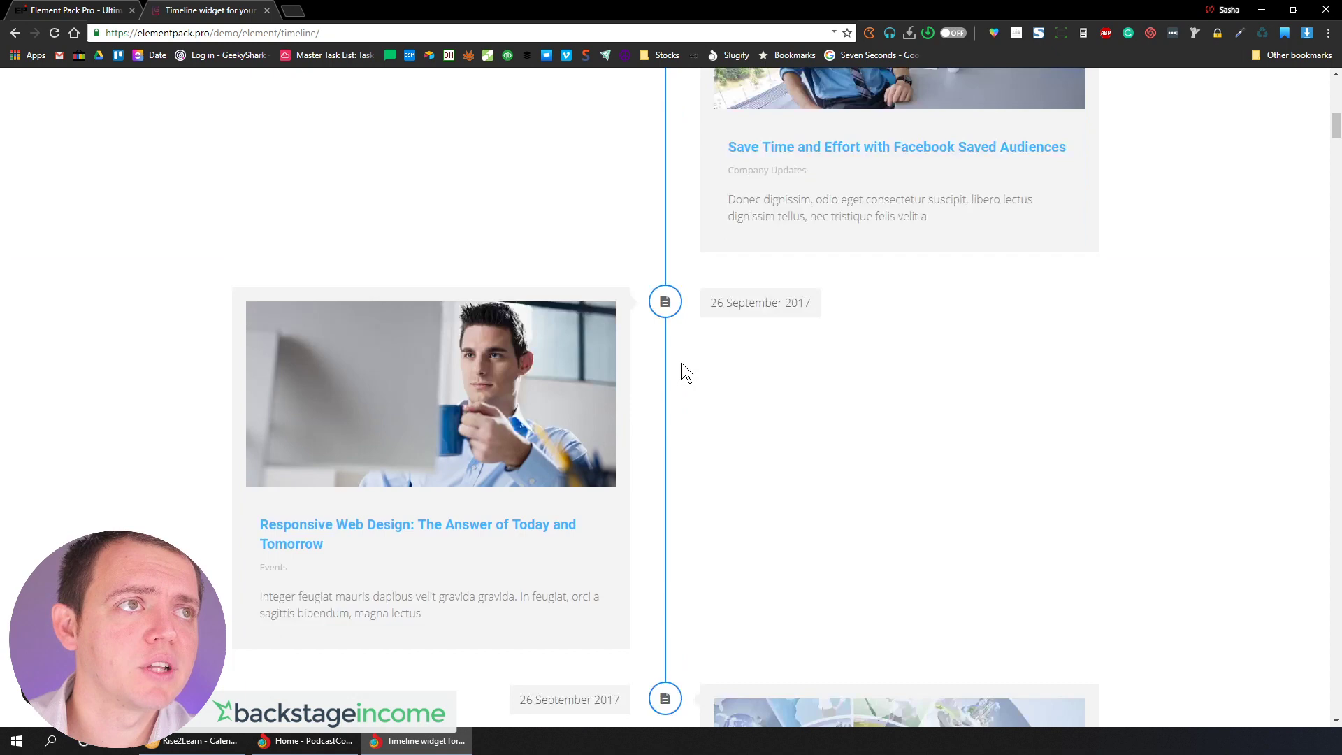
pyautogui.scroll(-10, 662, 433)
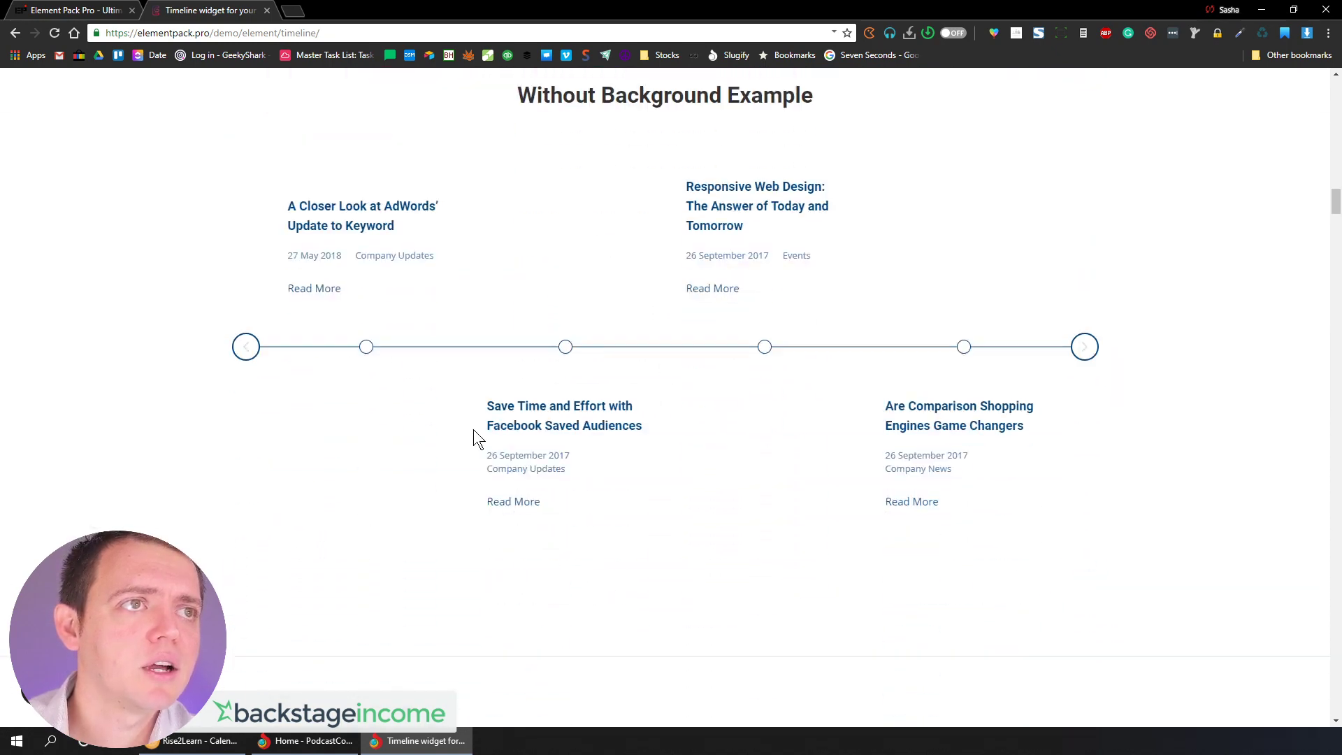
pyautogui.scroll(-18, 624, 397)
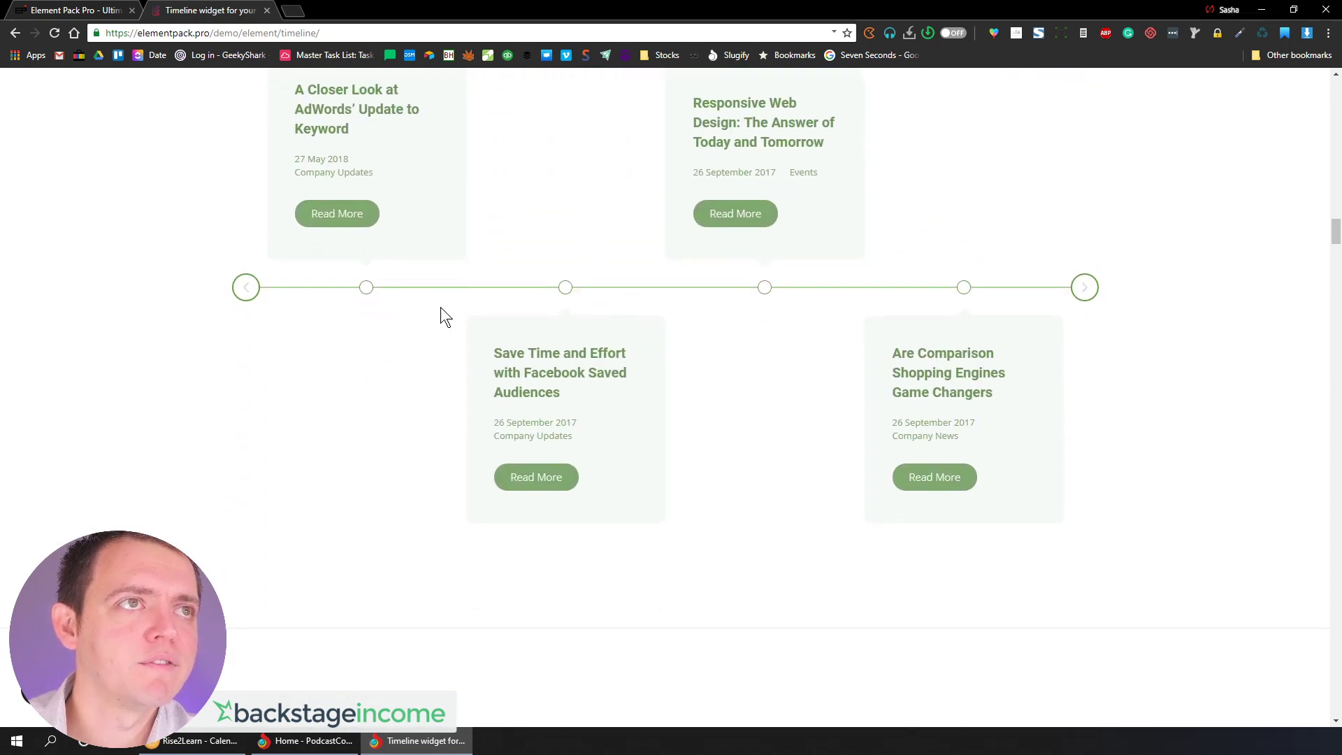
pyautogui.scroll(-14, 732, 451)
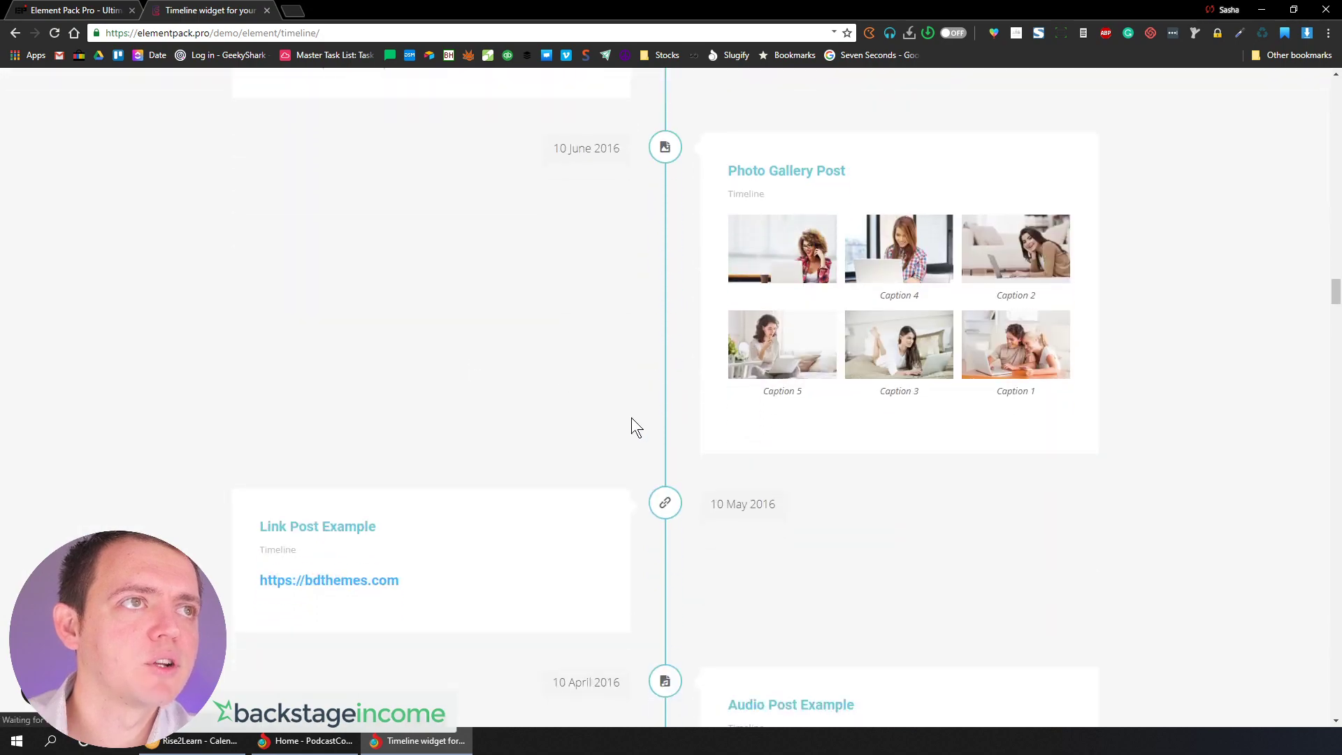
pyautogui.scroll(7, 699, 444)
pyautogui.moveTo(1335, 286); pyautogui.dragTo(1334, 77)
pyautogui.moveTo(570, 103)
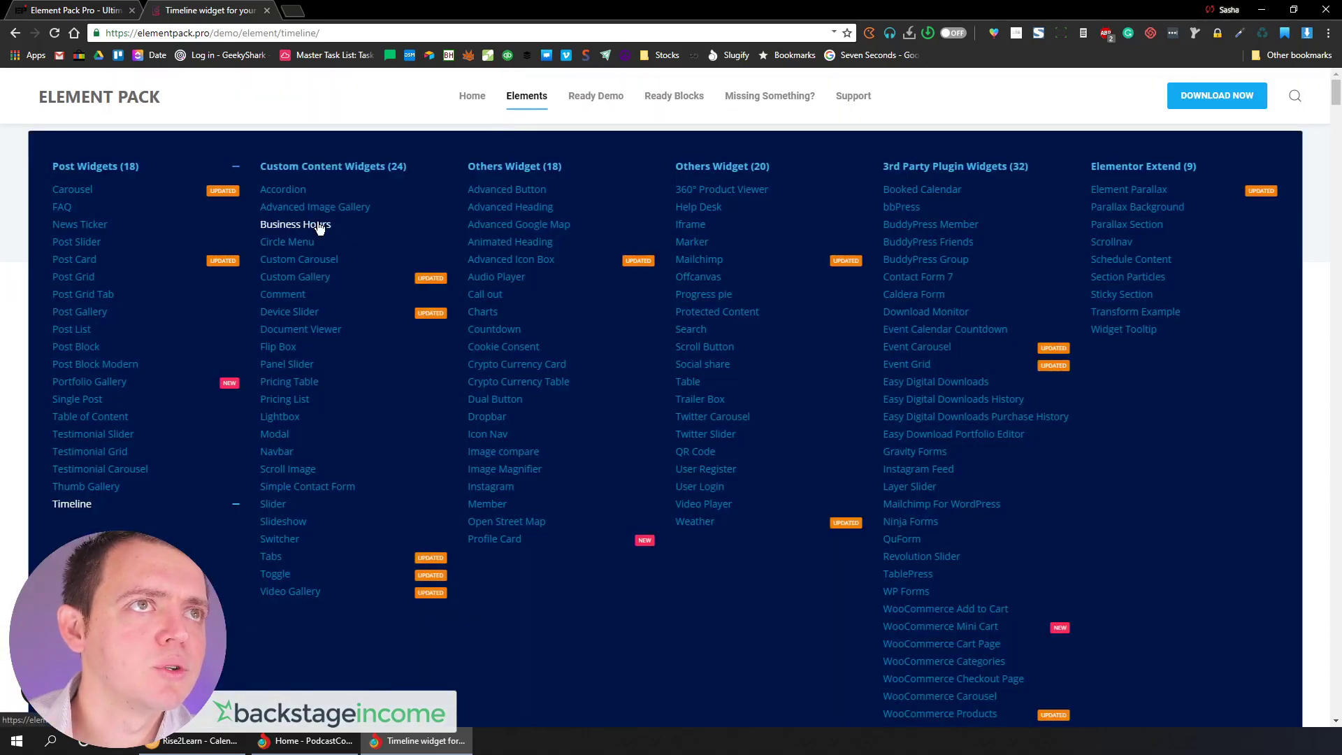
# Open the Pricing Table widget demo and scroll through all its examples
pyautogui.click(310, 382)
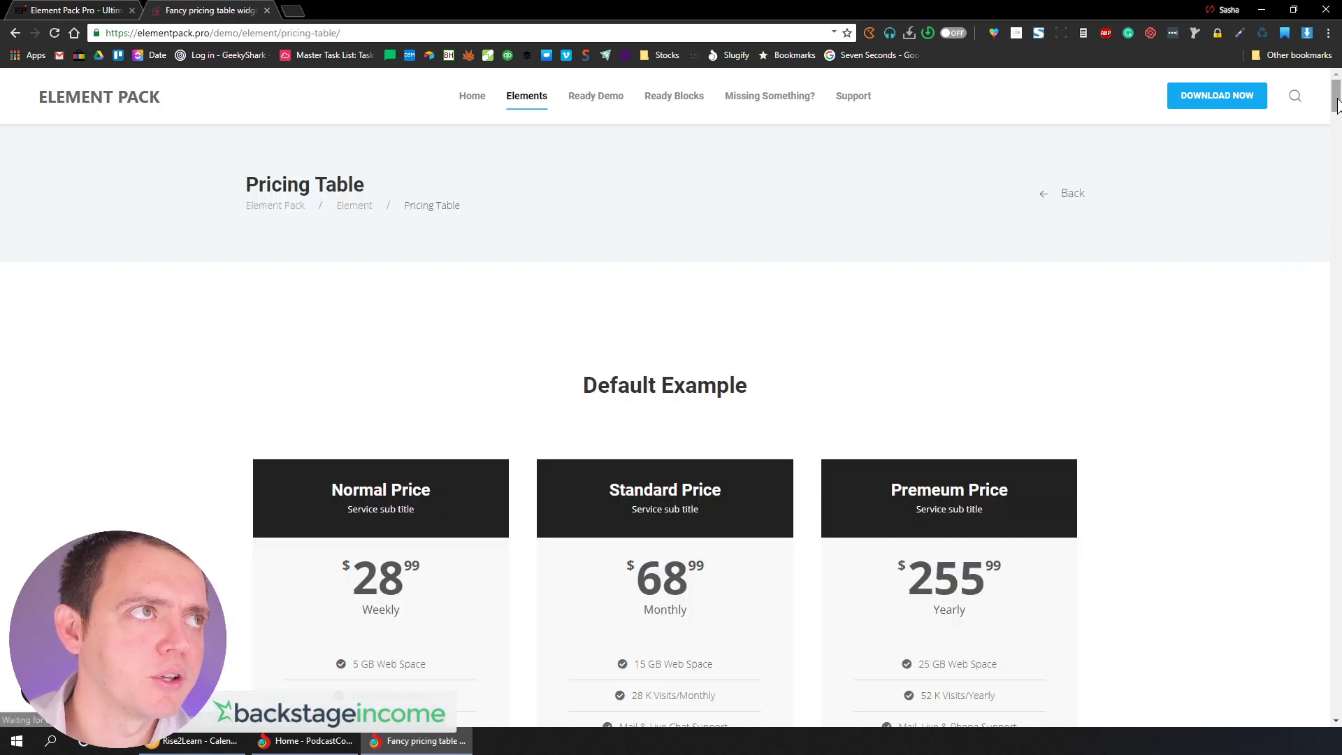
pyautogui.moveTo(1337, 104); pyautogui.dragTo(1329, 622)
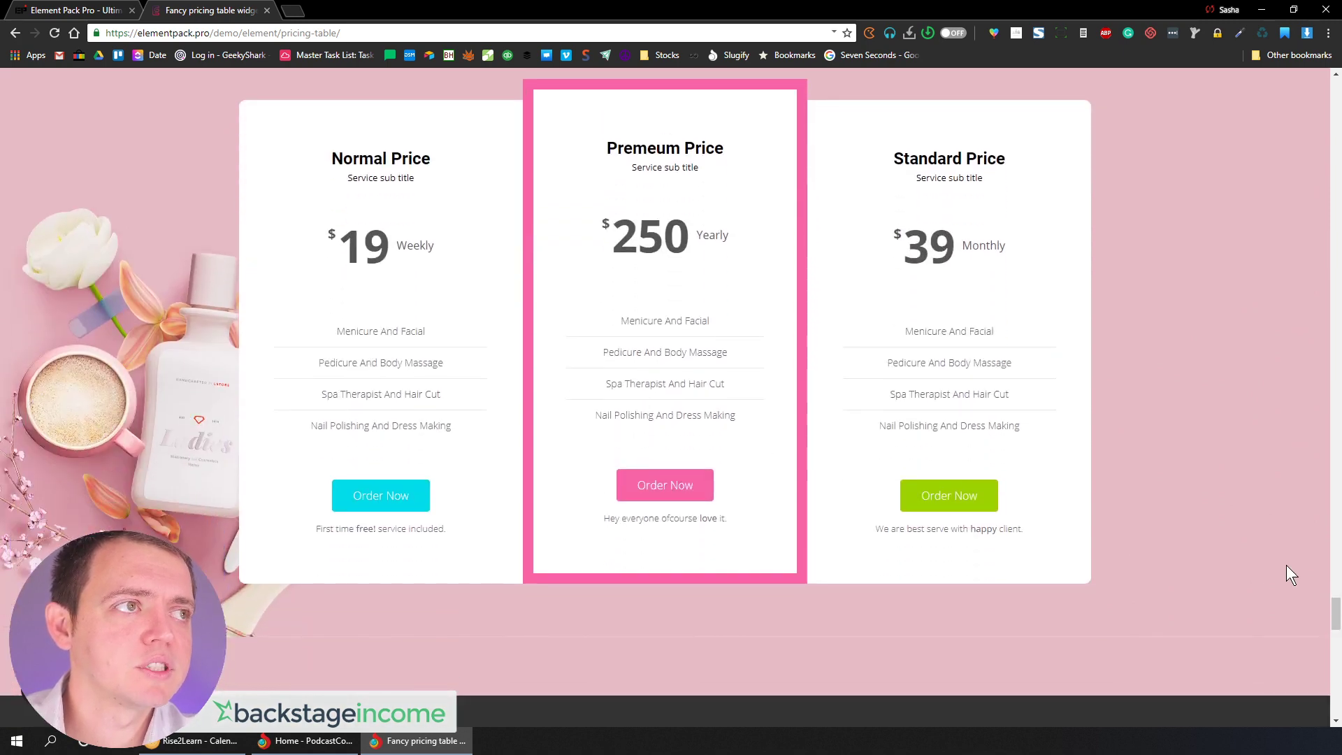
pyautogui.moveTo(1335, 631); pyautogui.dragTo(1337, 84)
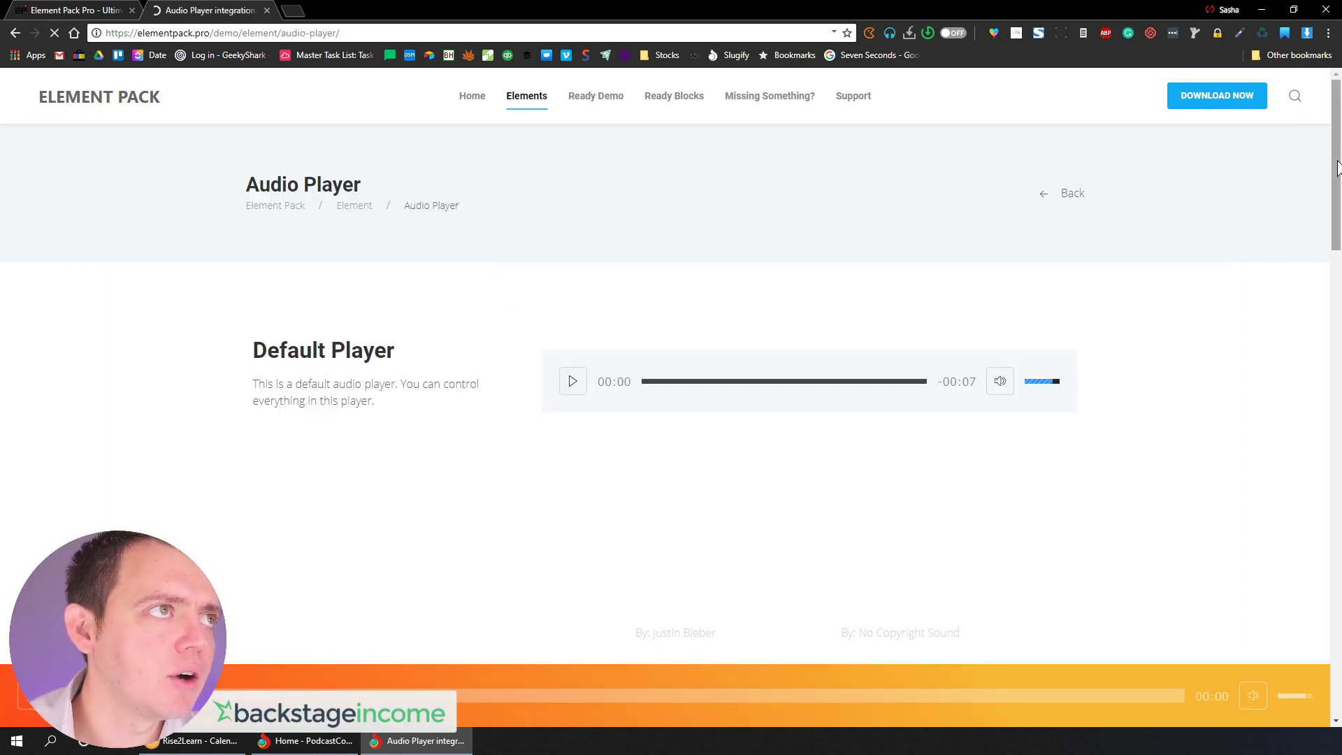
# Scroll the Audio Player demo, then open and browse the Crypto Currency Card examples
pyautogui.moveTo(1337, 168); pyautogui.dragTo(1326, 369)
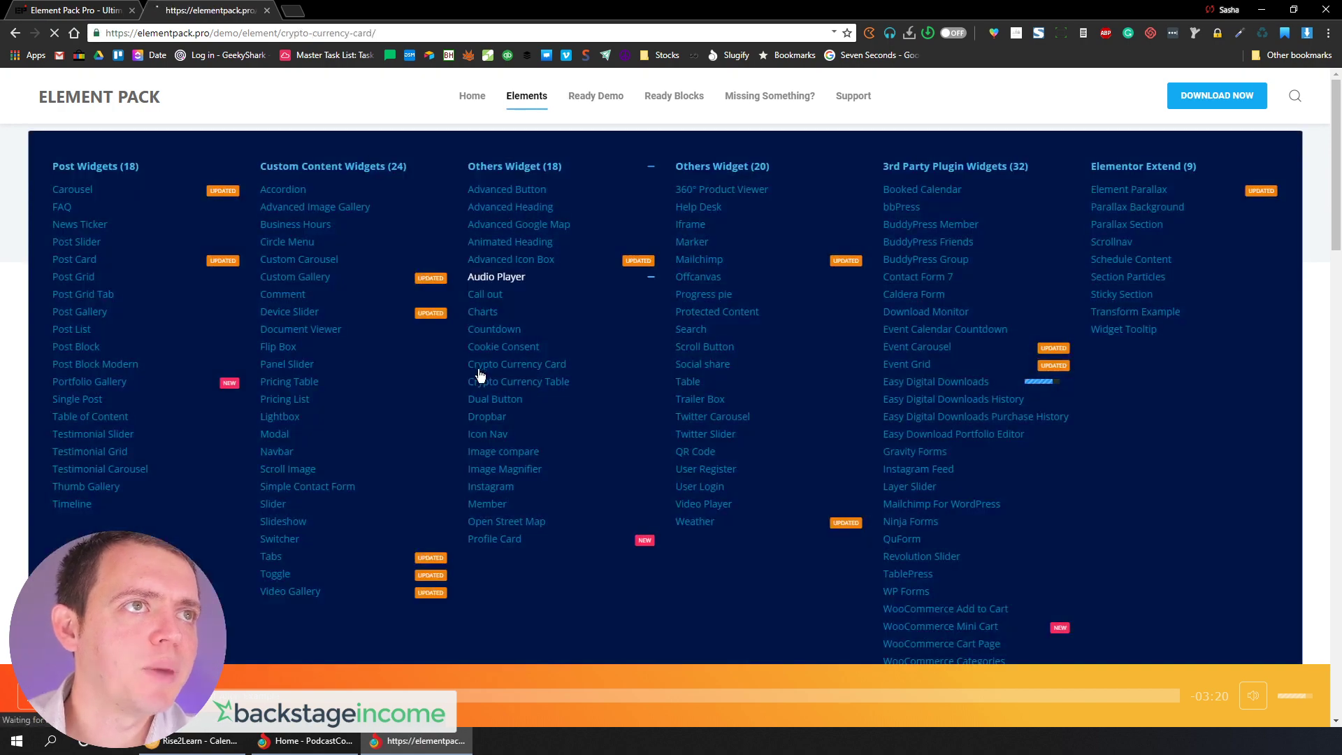
pyautogui.click(490, 381)
pyautogui.scroll(-10, 741, 316)
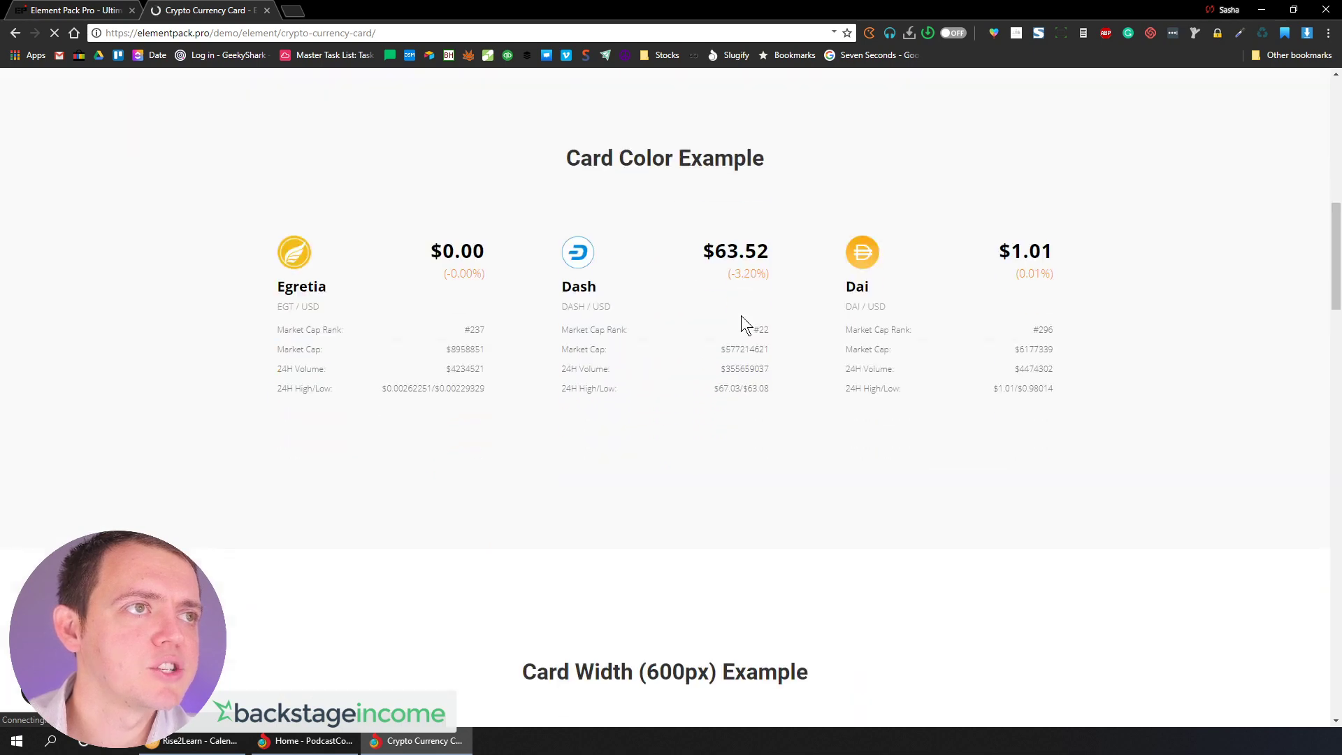
pyautogui.scroll(10, 741, 314)
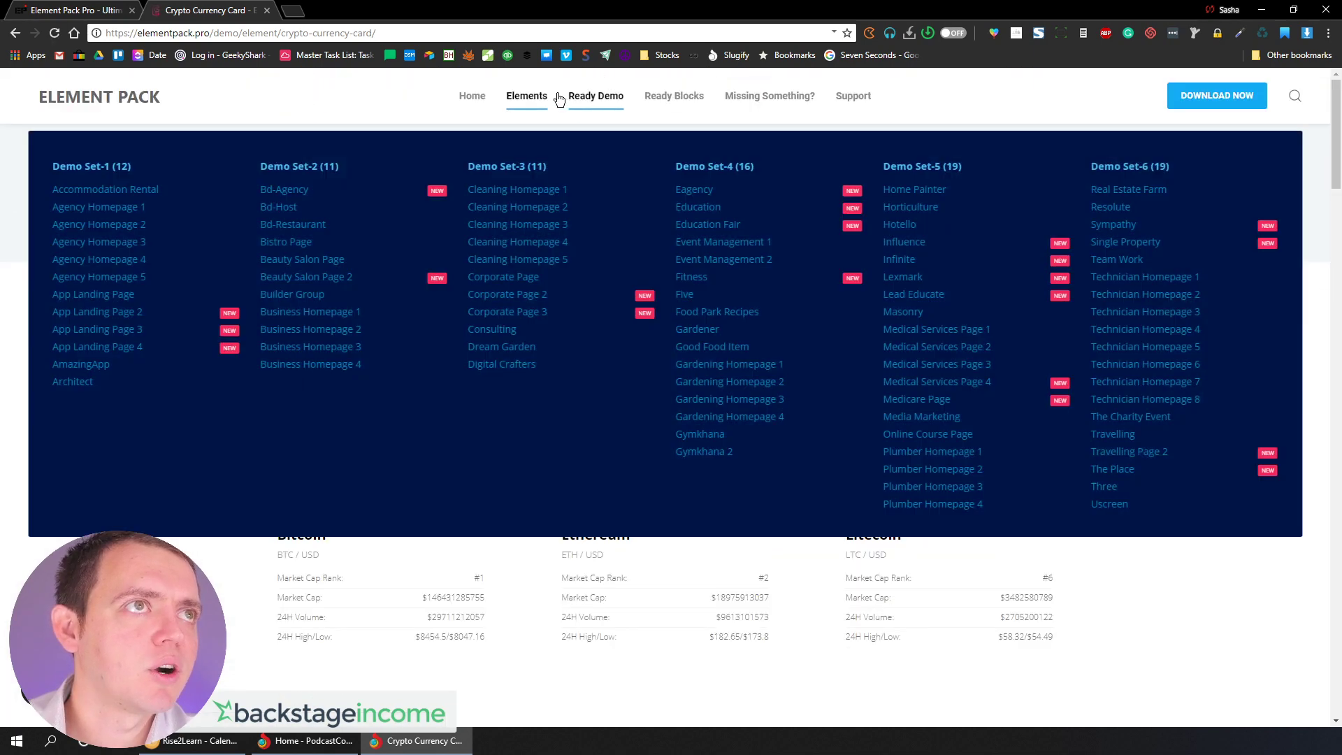
pyautogui.moveTo(537, 105)
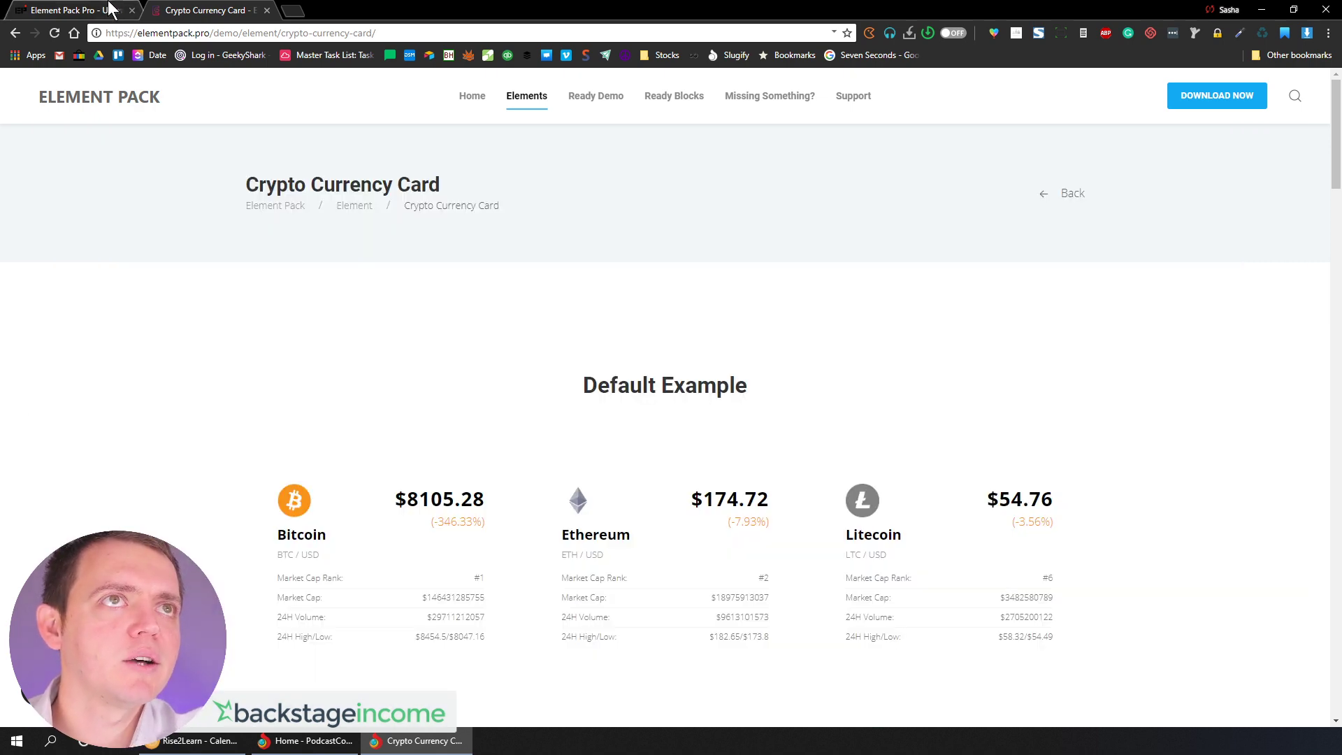
# Open the PodcastColor homepage in the Elementor editor from the admin bar
pyautogui.click(98, 10)
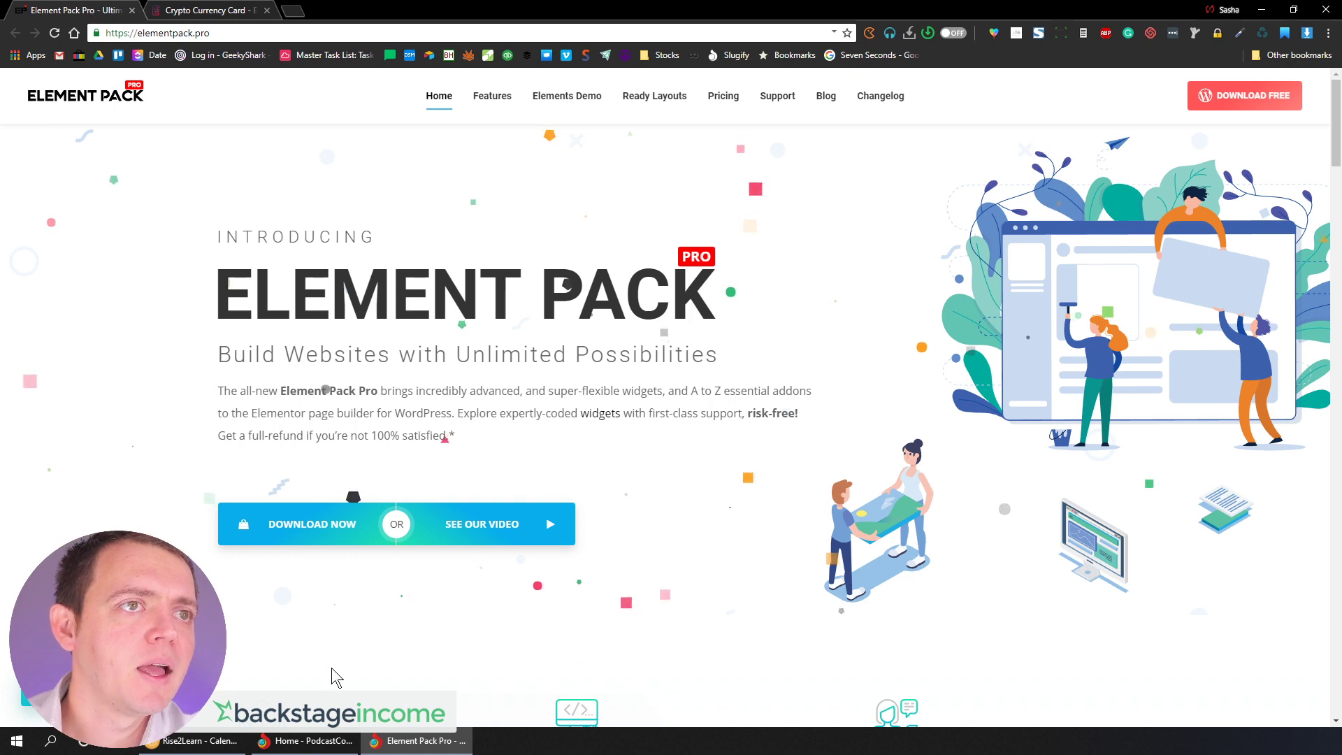
pyautogui.click(308, 740)
pyautogui.moveTo(419, 88)
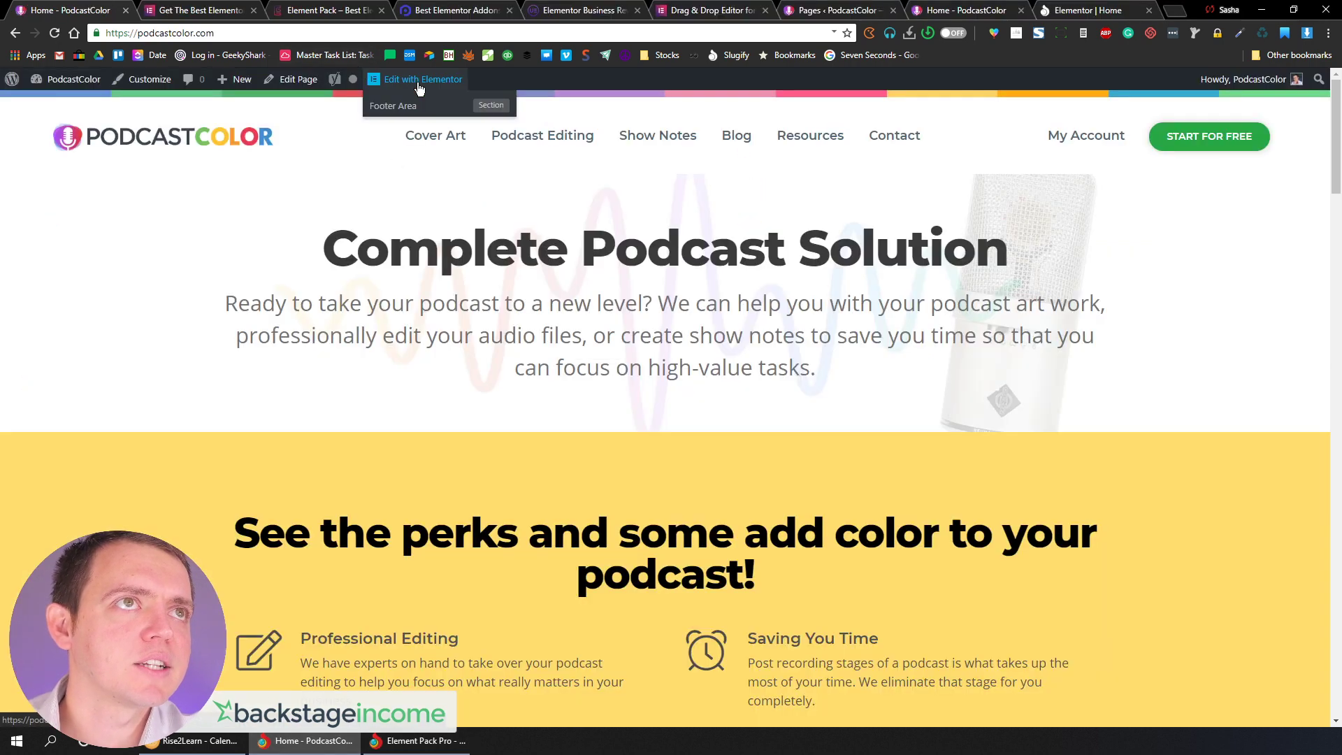
pyautogui.click(417, 82)
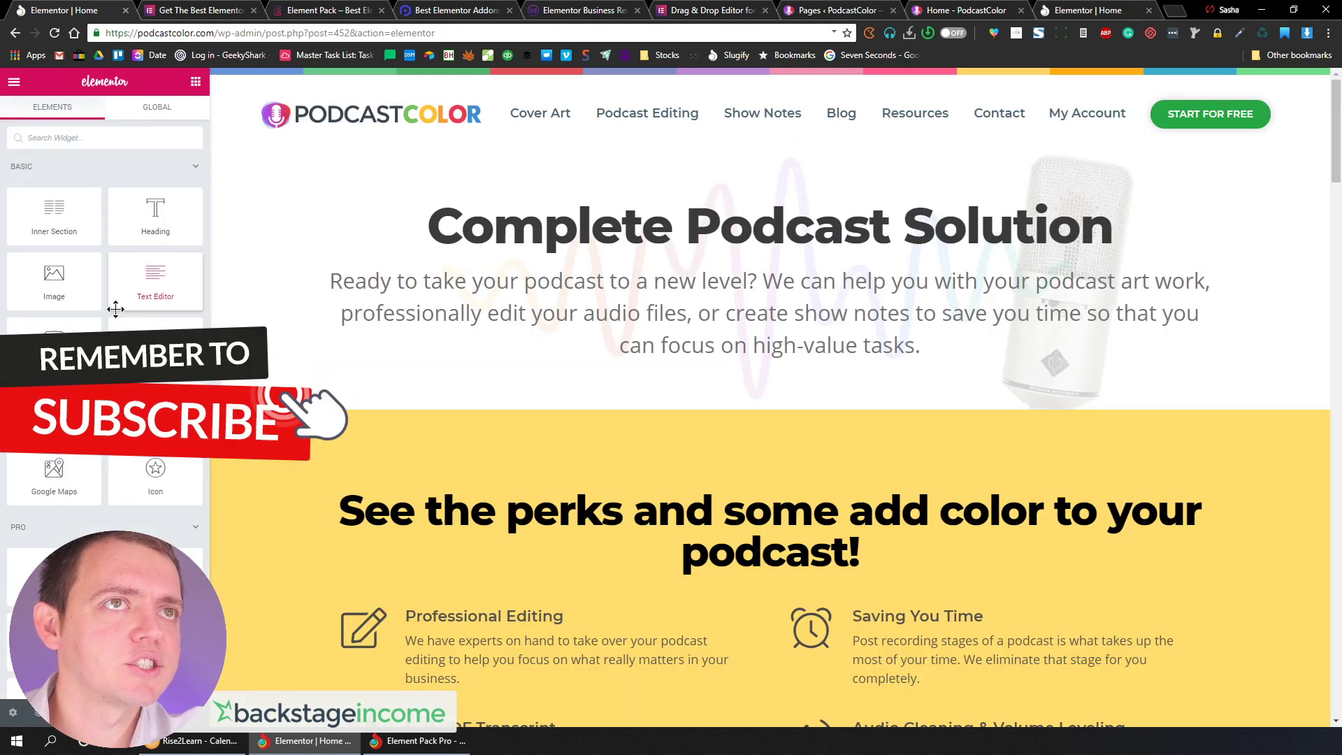
# Scroll the widget panel down to Element Pack widgets like Audio Player and Business Hours
pyautogui.scroll(-5, 126, 279)
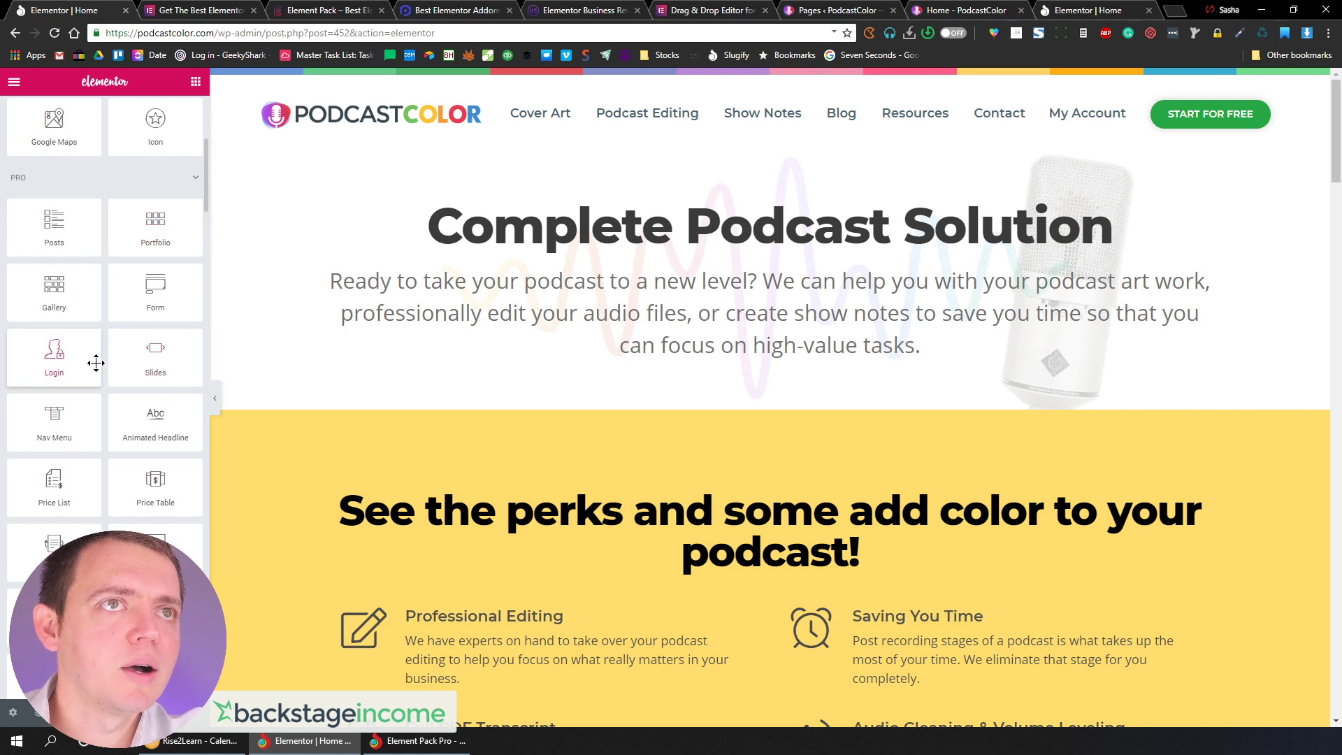
pyautogui.scroll(-7, 108, 435)
pyautogui.scroll(-12, 110, 436)
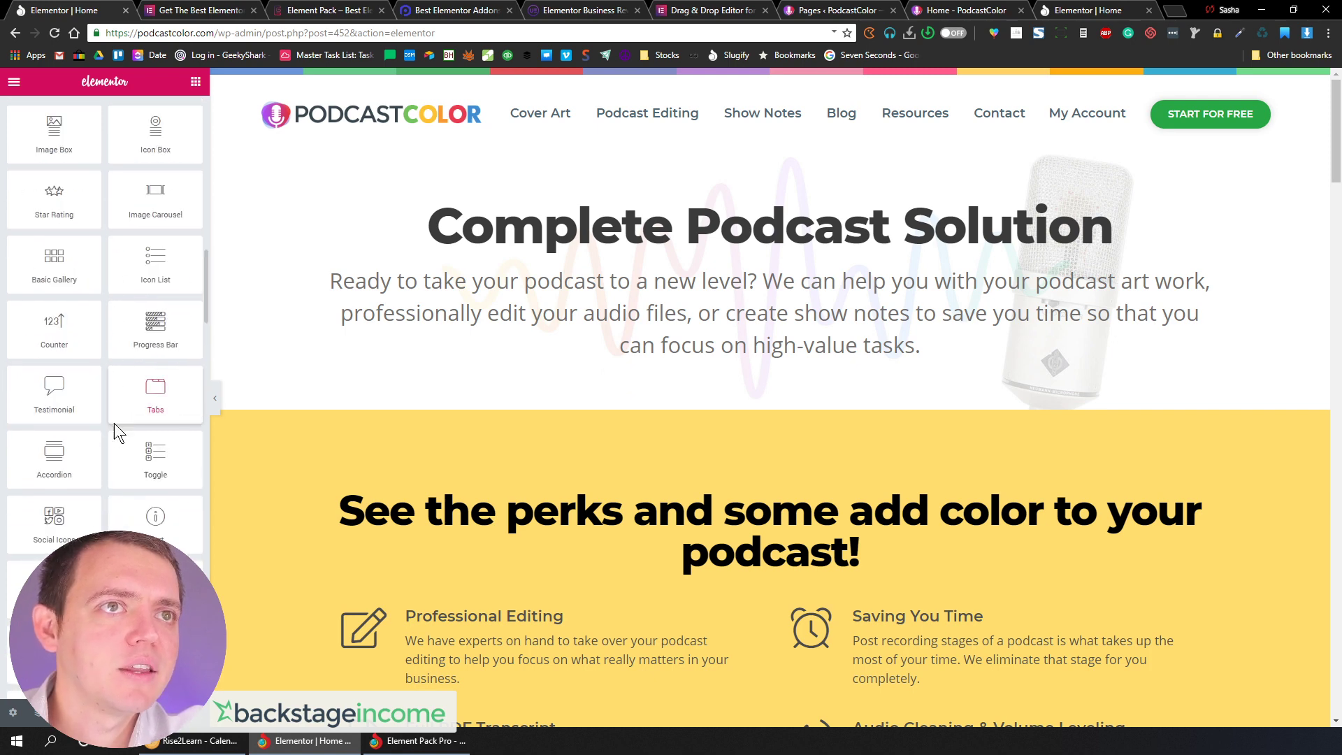
pyautogui.scroll(-2, 116, 428)
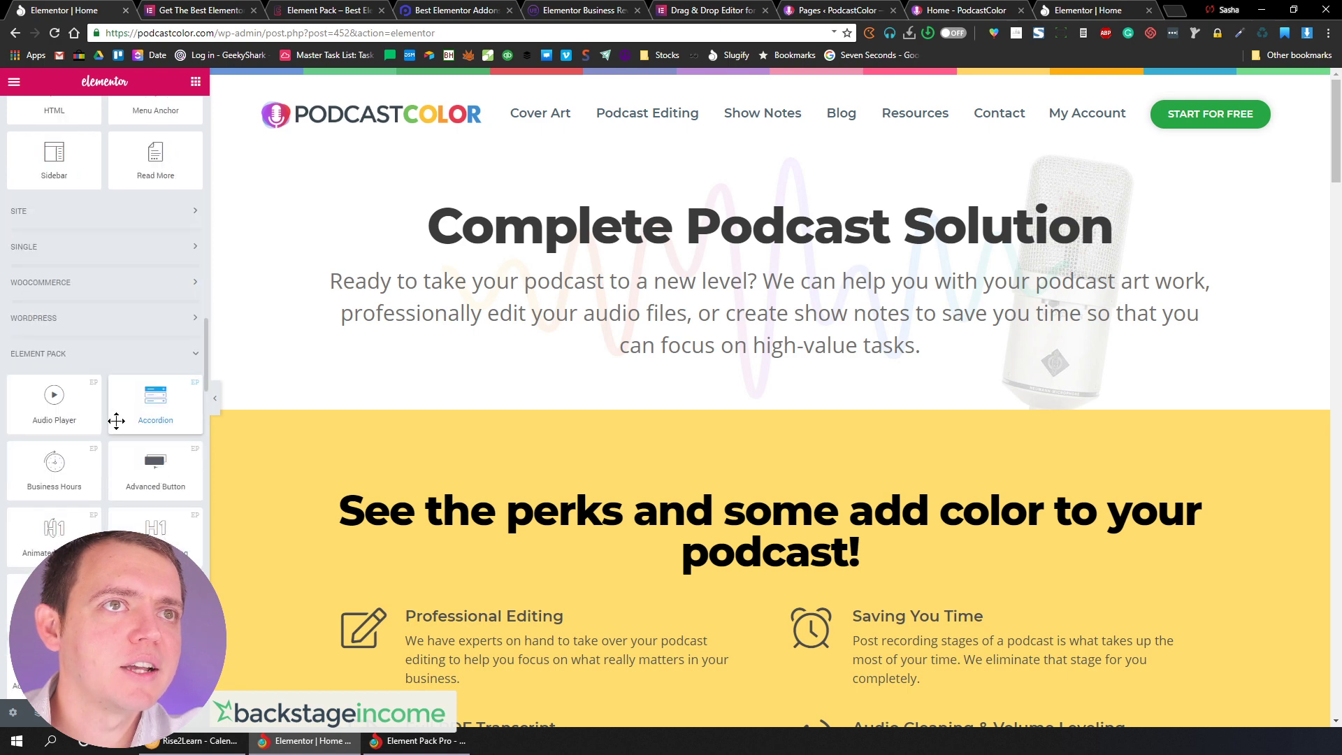
pyautogui.scroll(14, 100, 436)
pyautogui.scroll(10, 105, 439)
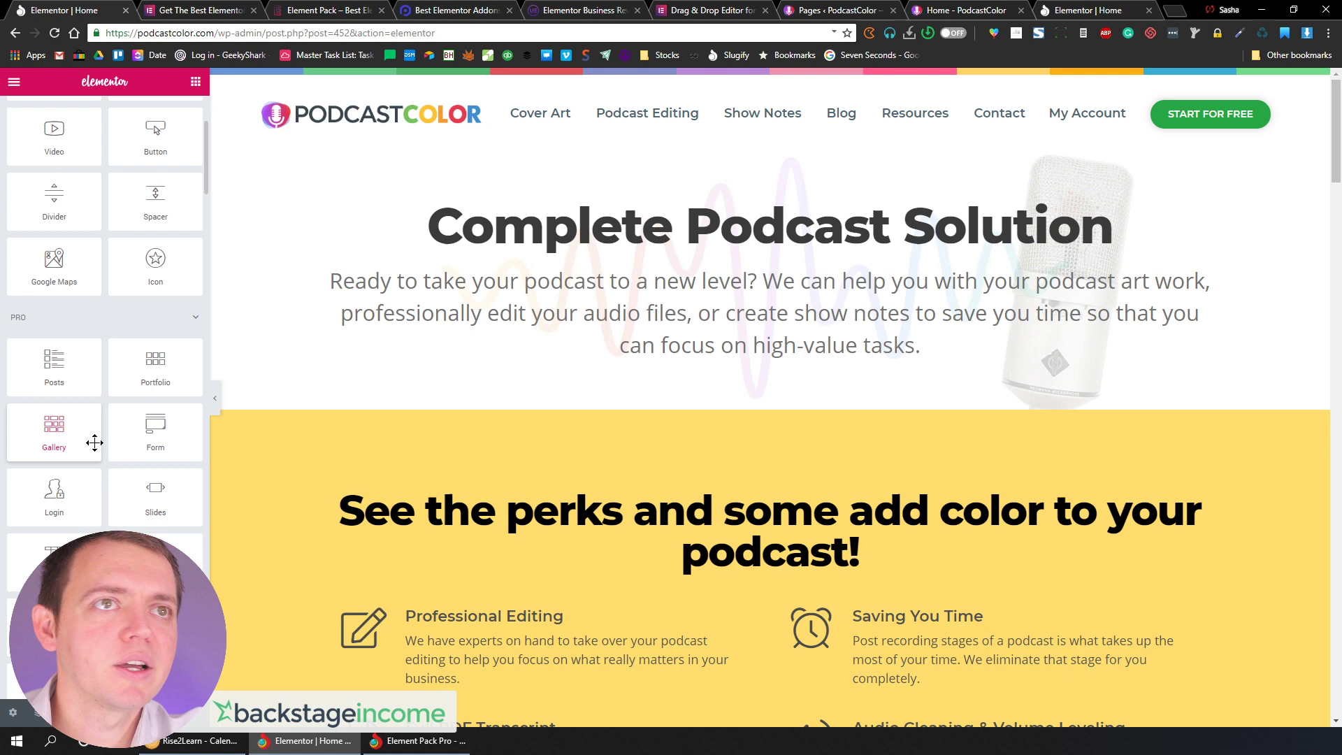
pyautogui.scroll(-4, 95, 442)
pyautogui.scroll(-14, 105, 441)
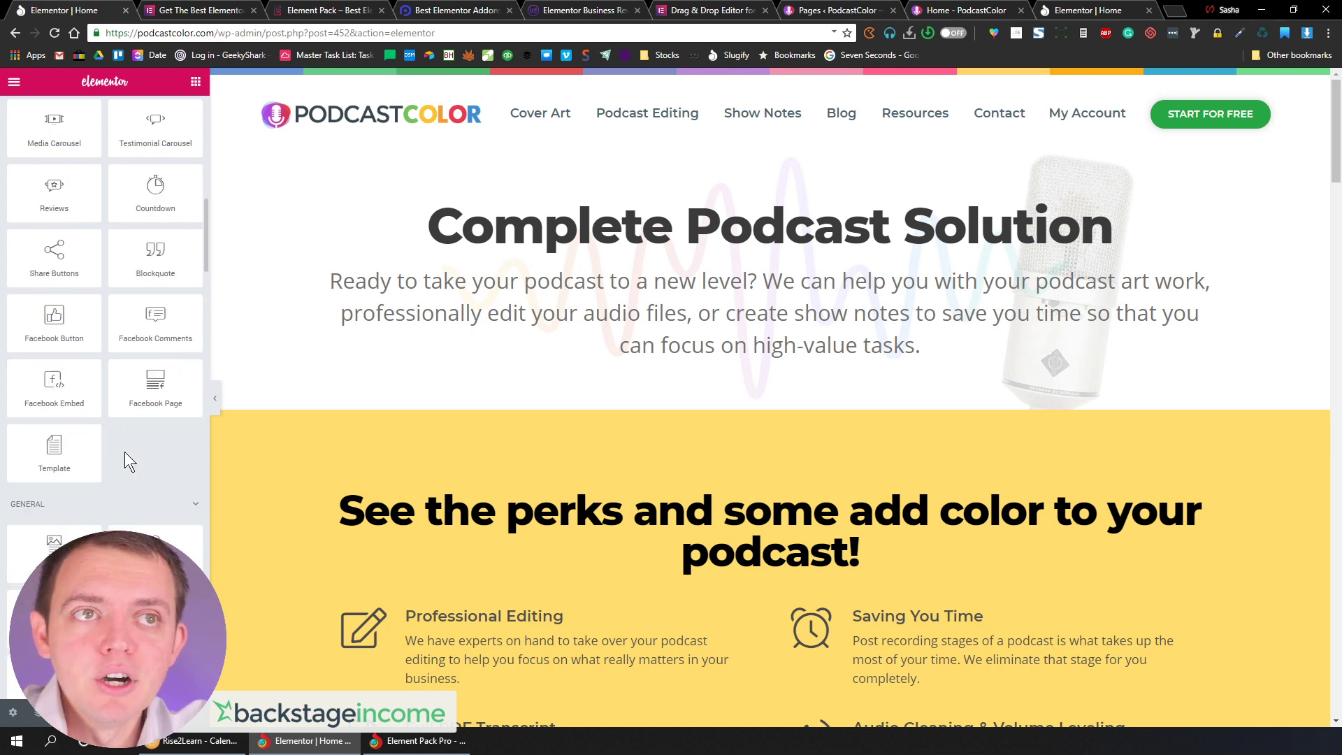
# Drag an Element Pack Audio Player widget onto the page below the hero text
pyautogui.scroll(-5, 90, 418)
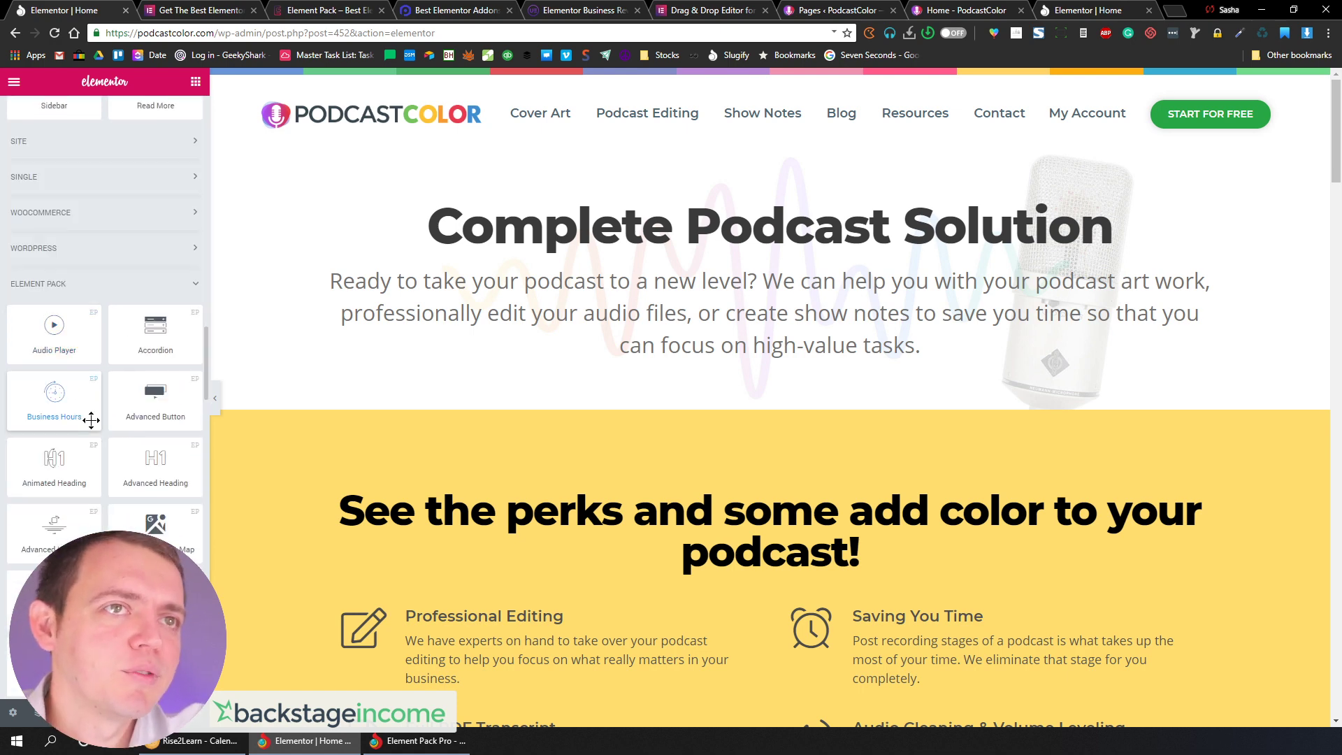
pyautogui.scroll(-2, 88, 377)
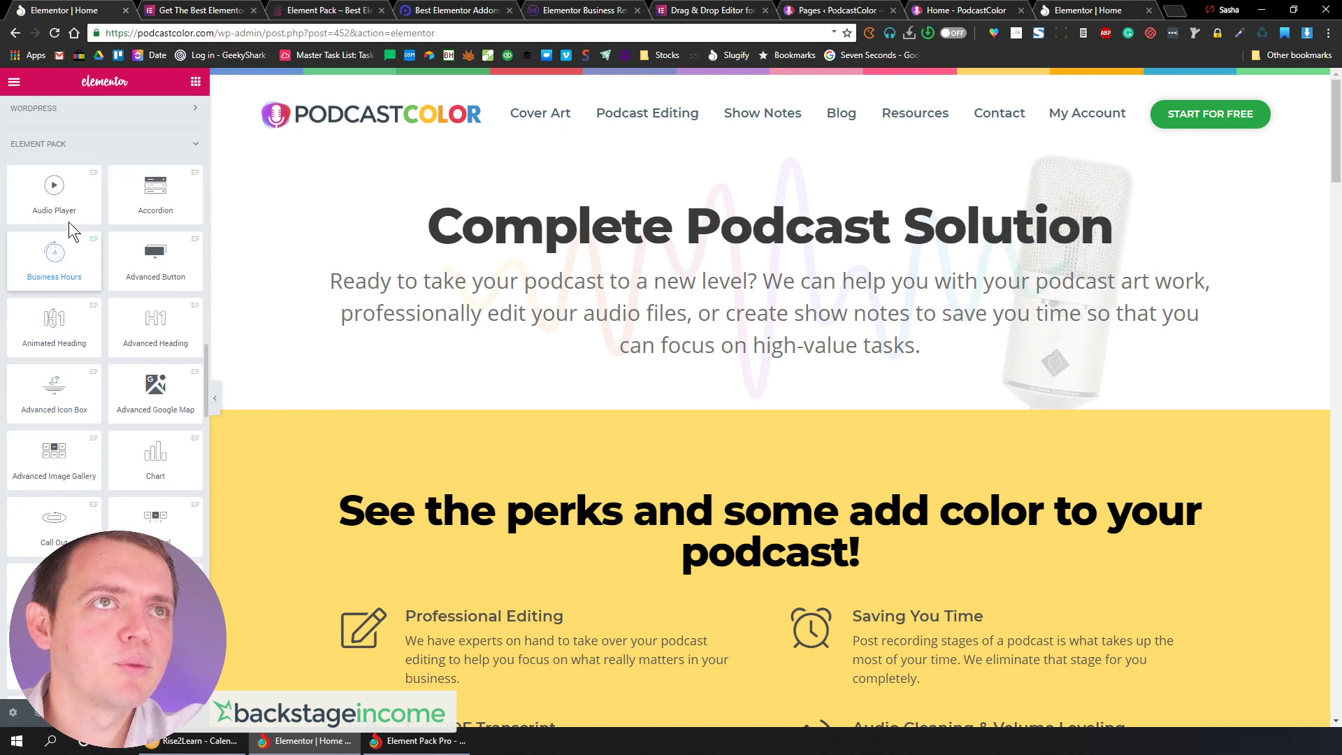
pyautogui.moveTo(53, 260); pyautogui.dragTo(773, 354)
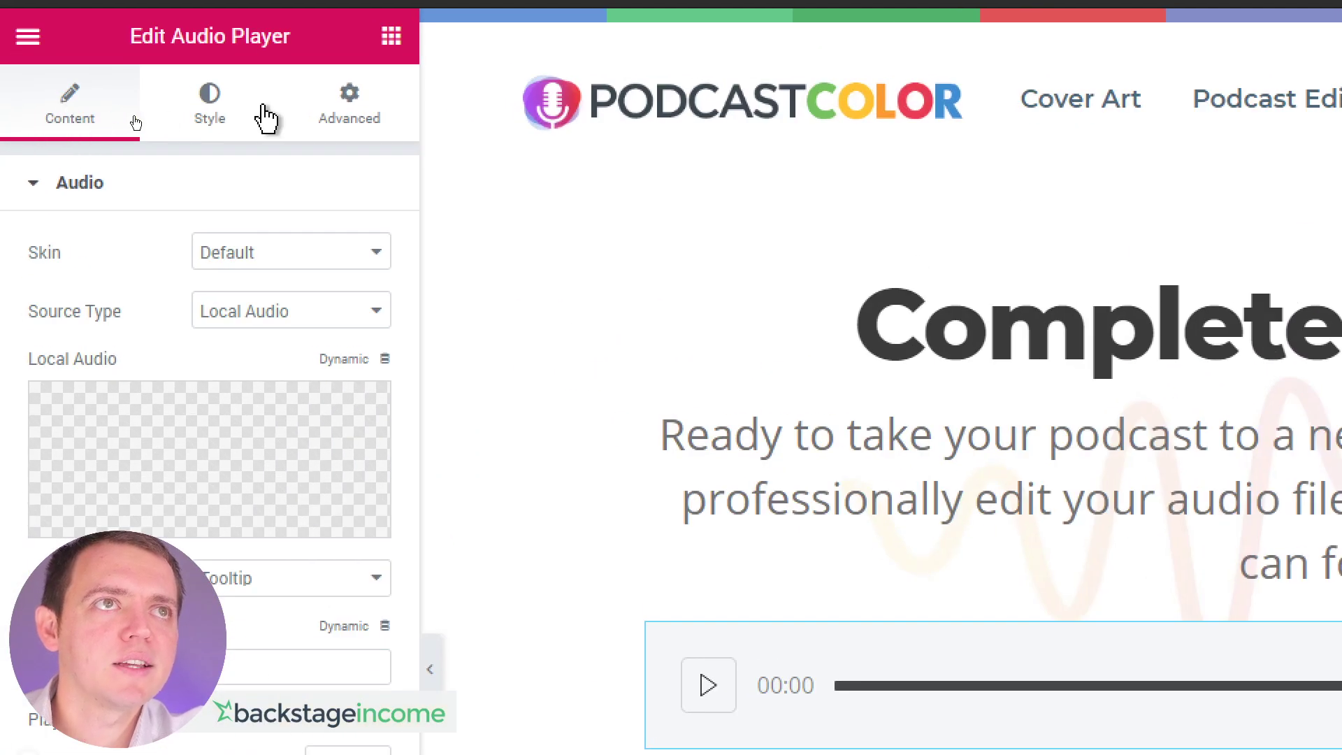
# Try the audio player's Poster skin, then set it back to Default
pyautogui.click(250, 265)
pyautogui.click(258, 306)
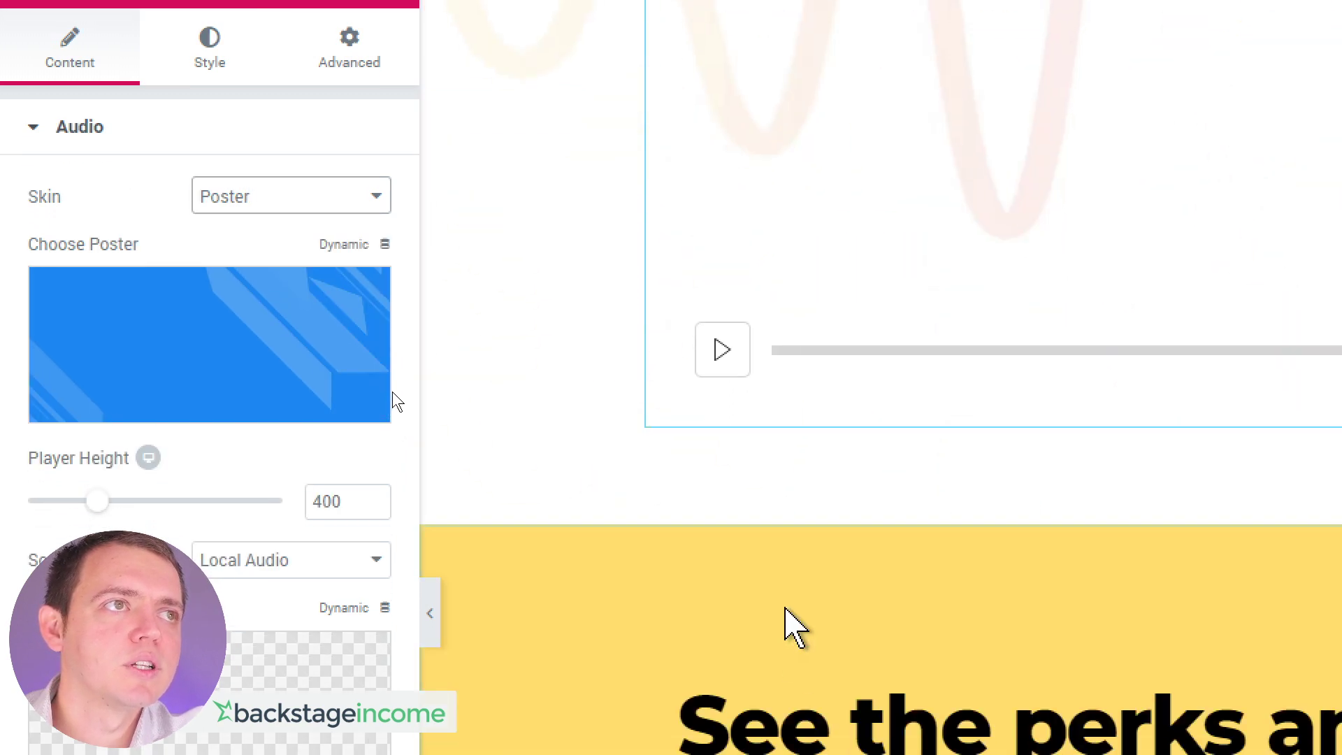
pyautogui.click(254, 202)
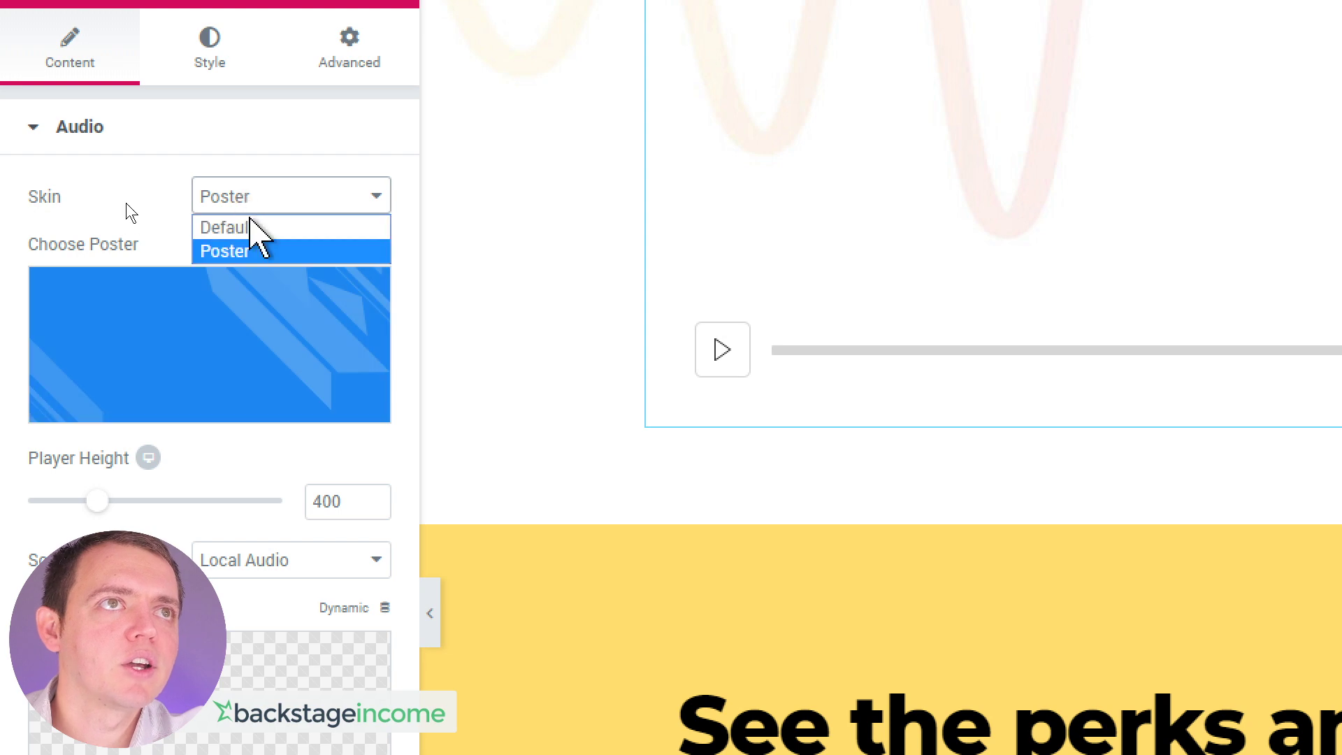
pyautogui.click(256, 229)
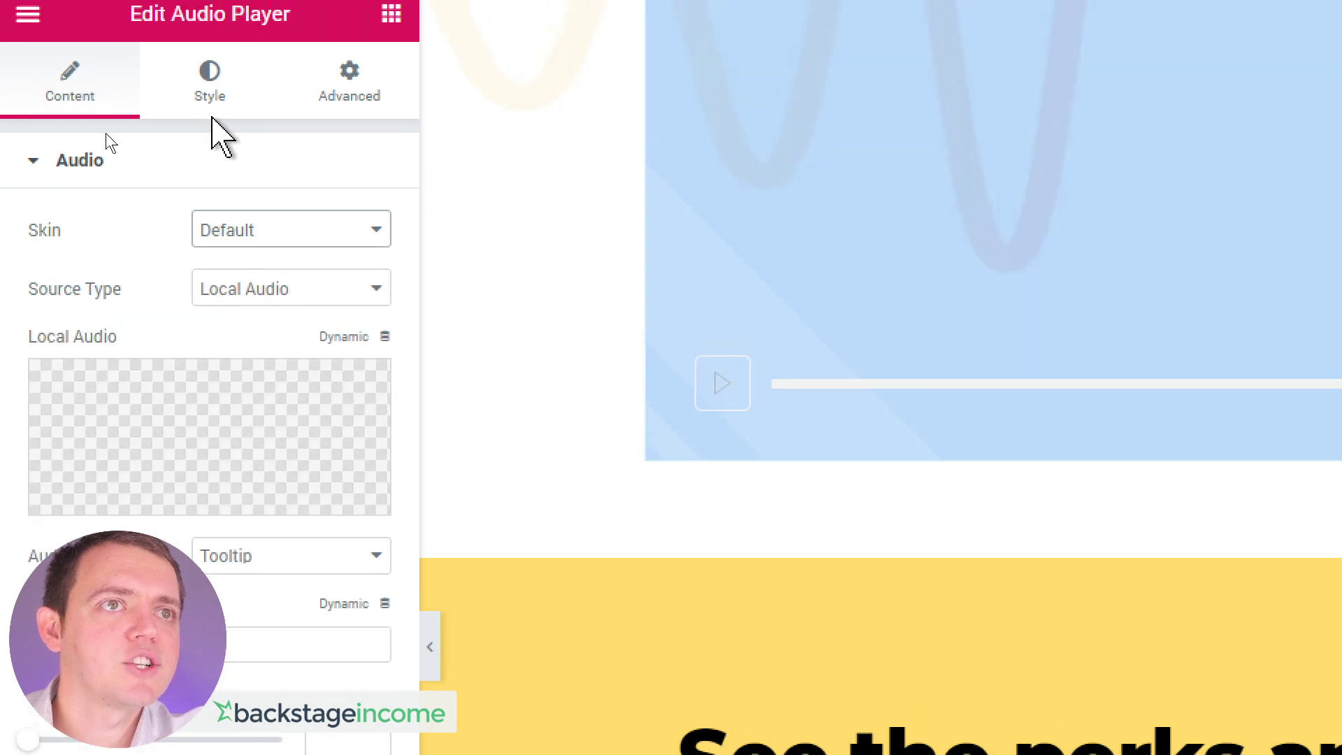
# Under the player's Style settings, make the play/pause icon colour vivid green
pyautogui.click(215, 105)
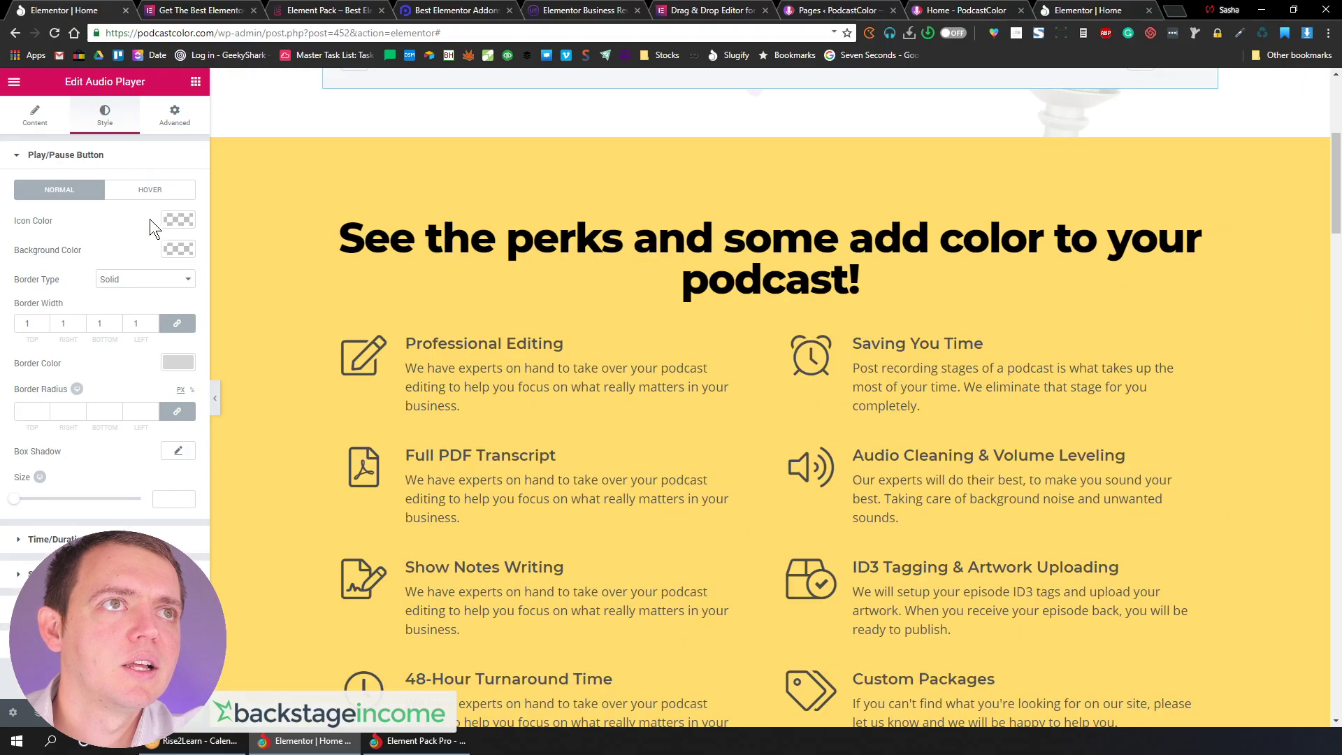
pyautogui.scroll(5, 231, 294)
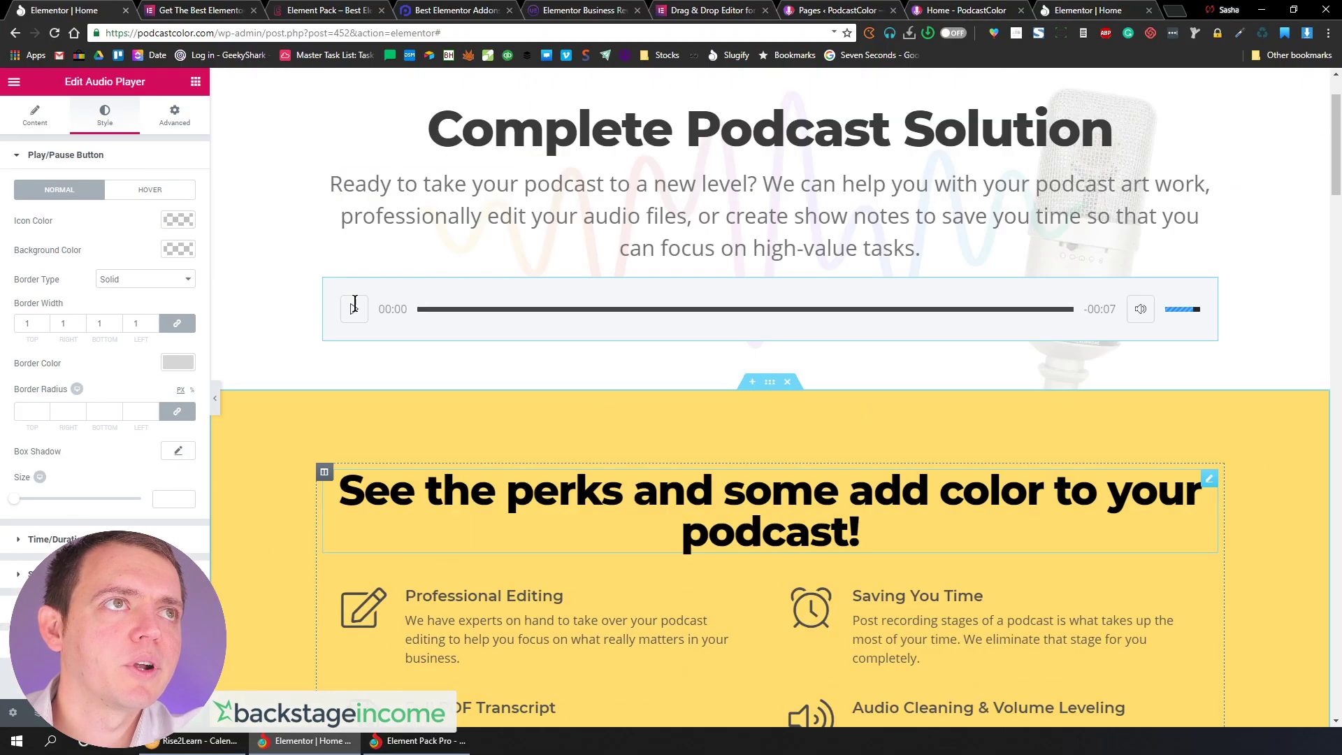
pyautogui.click(178, 222)
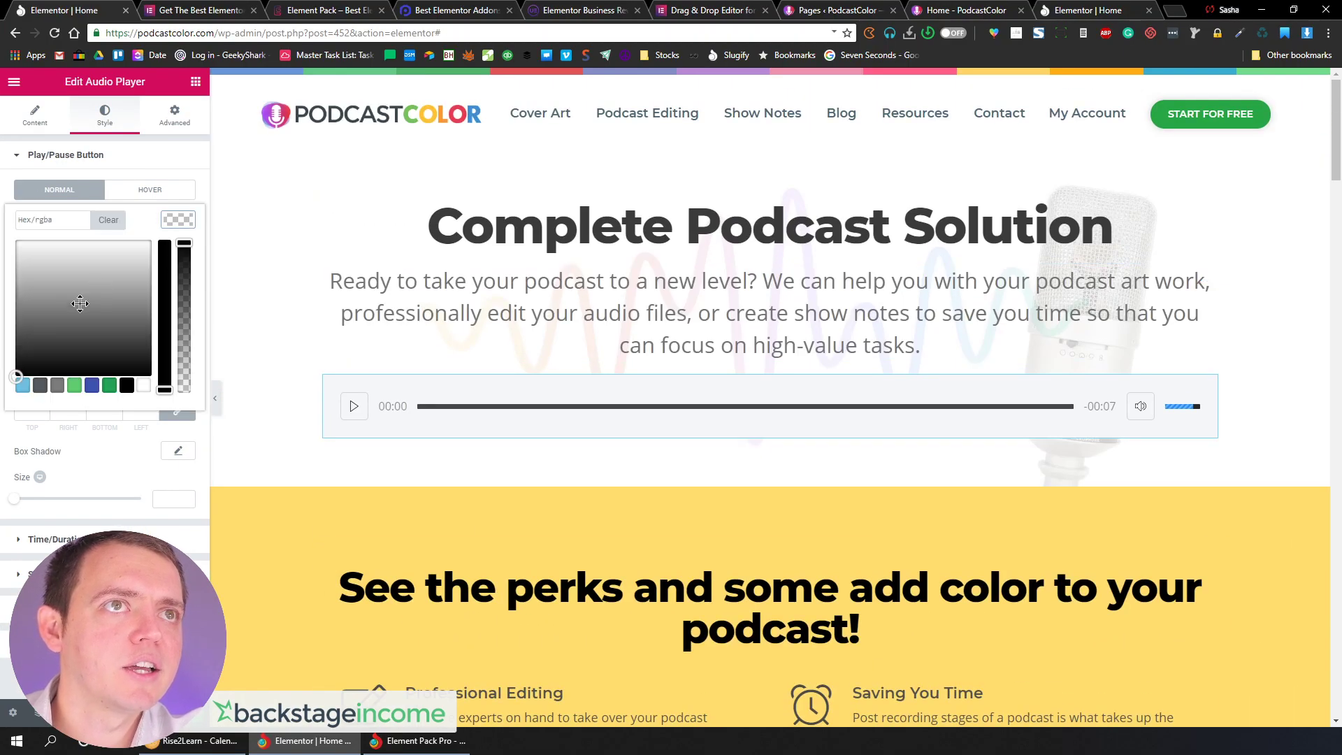
pyautogui.moveTo(160, 339); pyautogui.dragTo(175, 241)
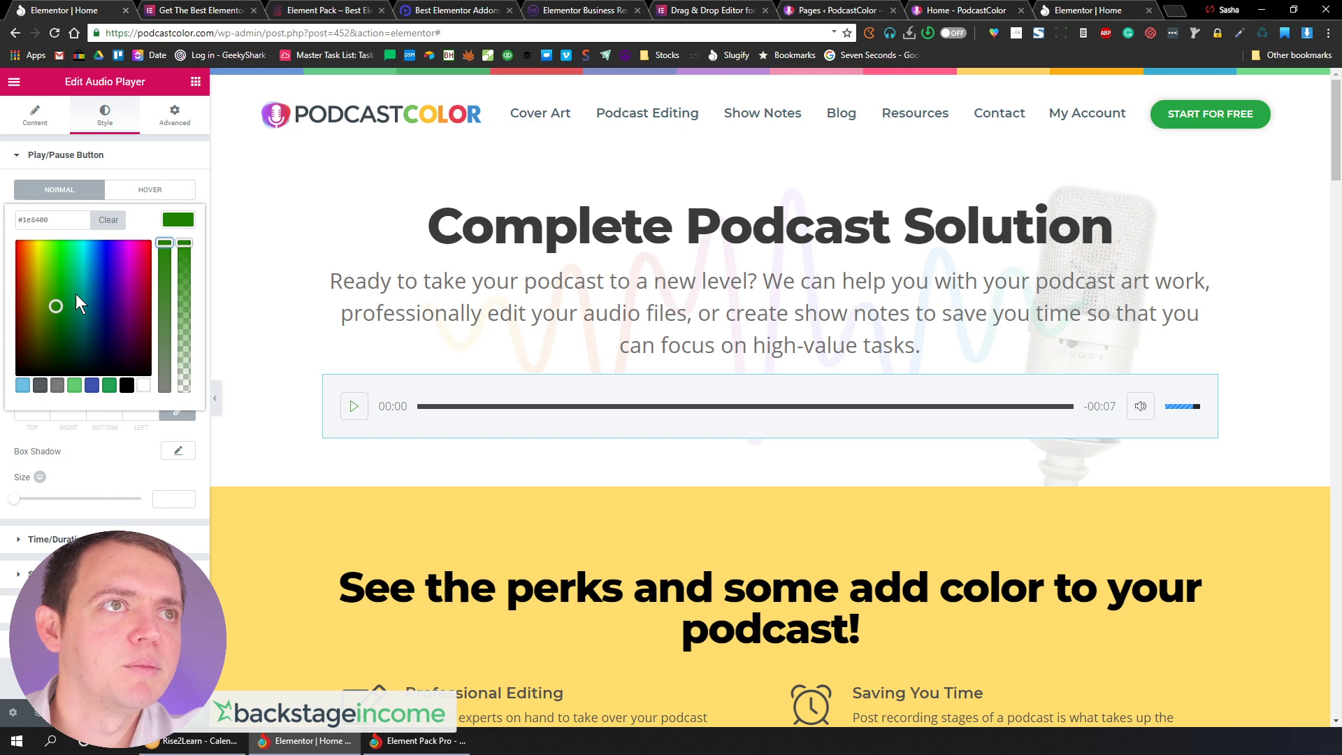
pyautogui.moveTo(76, 293); pyautogui.dragTo(54, 245)
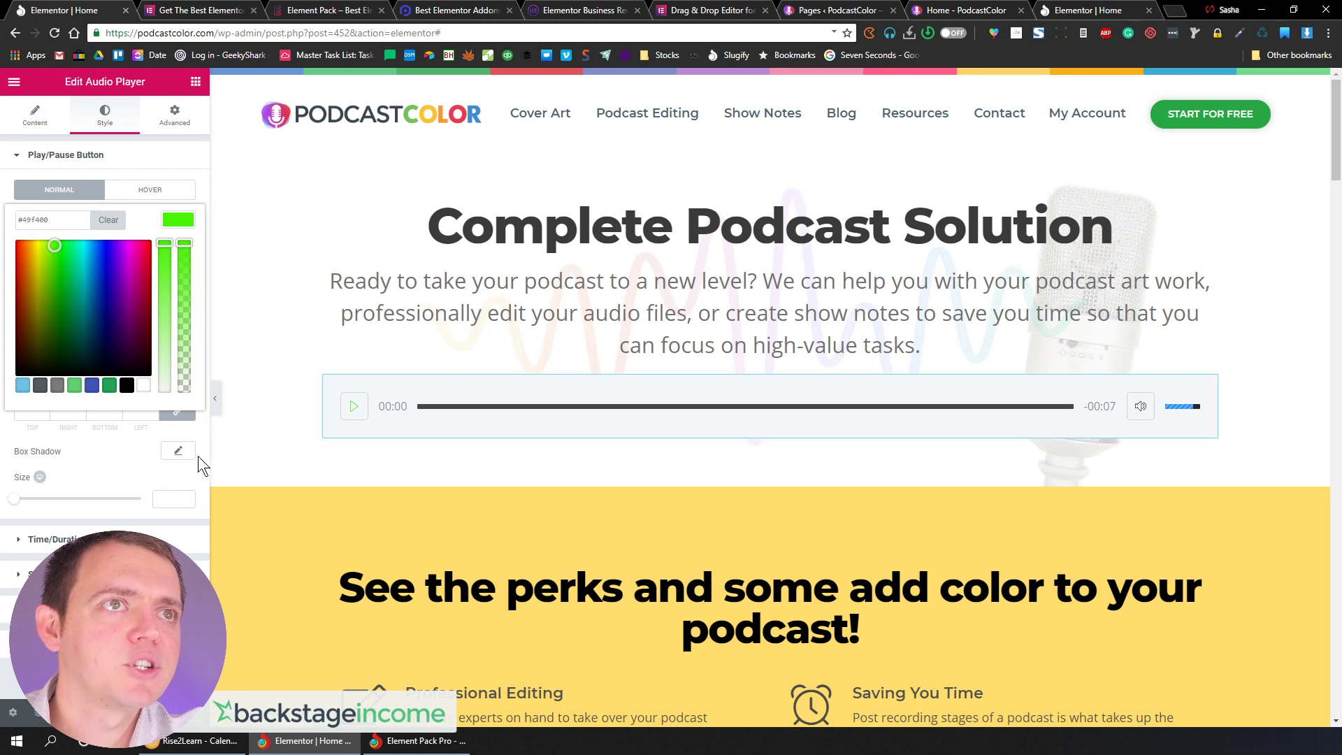
pyautogui.click(126, 457)
# Give the play button a green background, a nearly black icon and a dark grey border
pyautogui.click(178, 250)
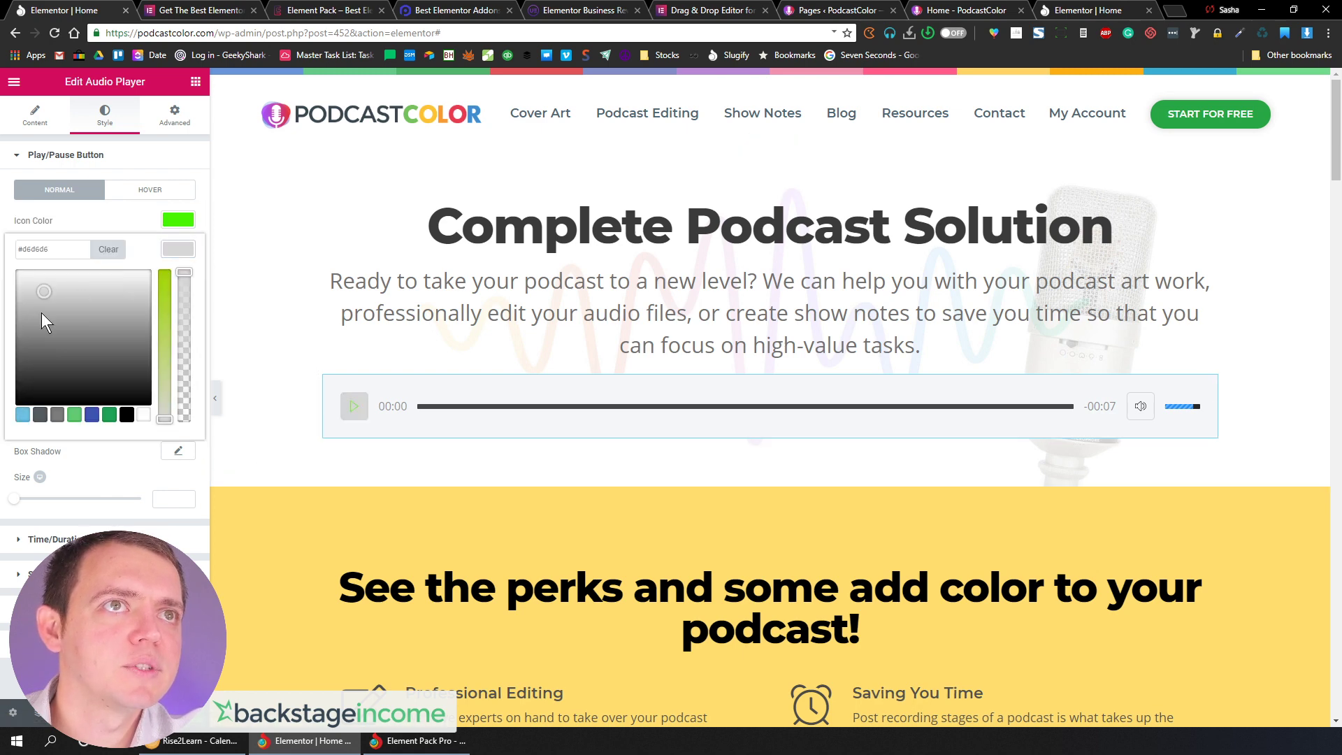
pyautogui.click(168, 353)
pyautogui.moveTo(41, 291); pyautogui.dragTo(51, 303)
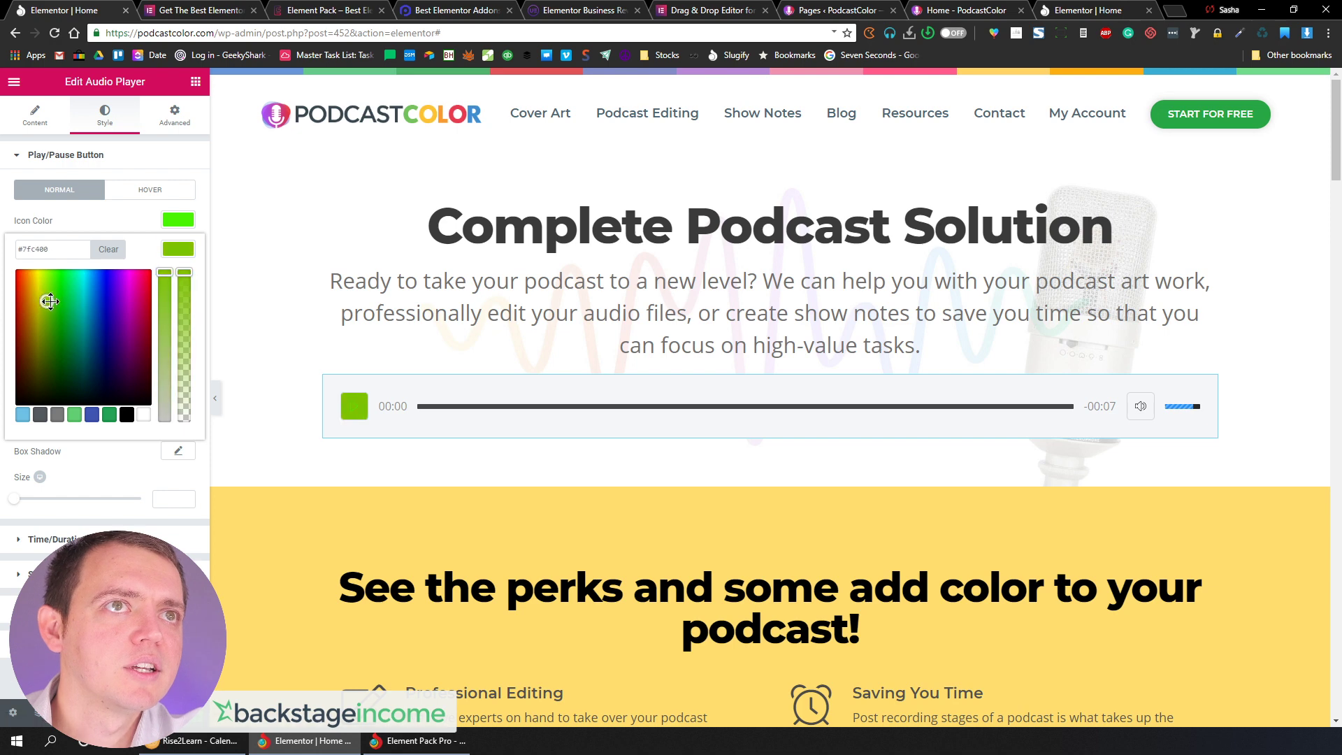
pyautogui.click(180, 222)
pyautogui.click(178, 248)
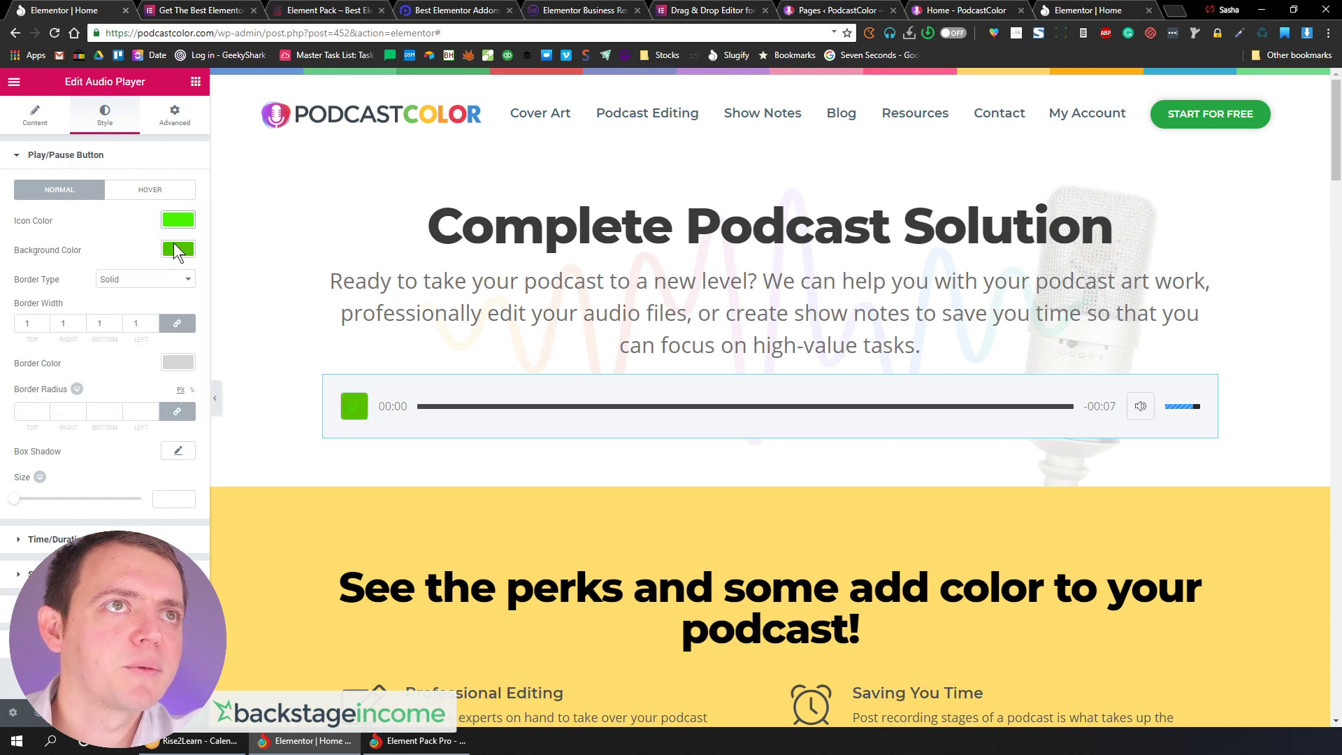
pyautogui.click(181, 222)
pyautogui.moveTo(89, 312); pyautogui.dragTo(7, 364)
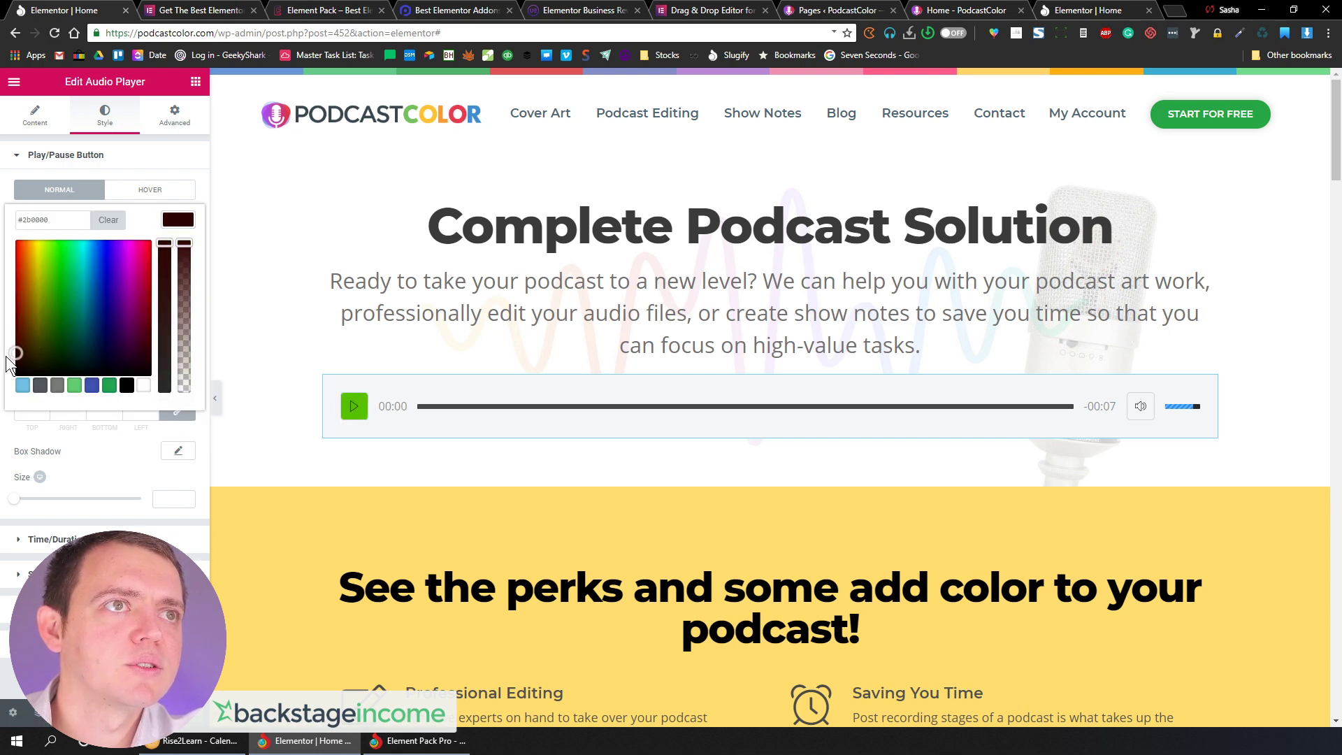
pyautogui.click(145, 456)
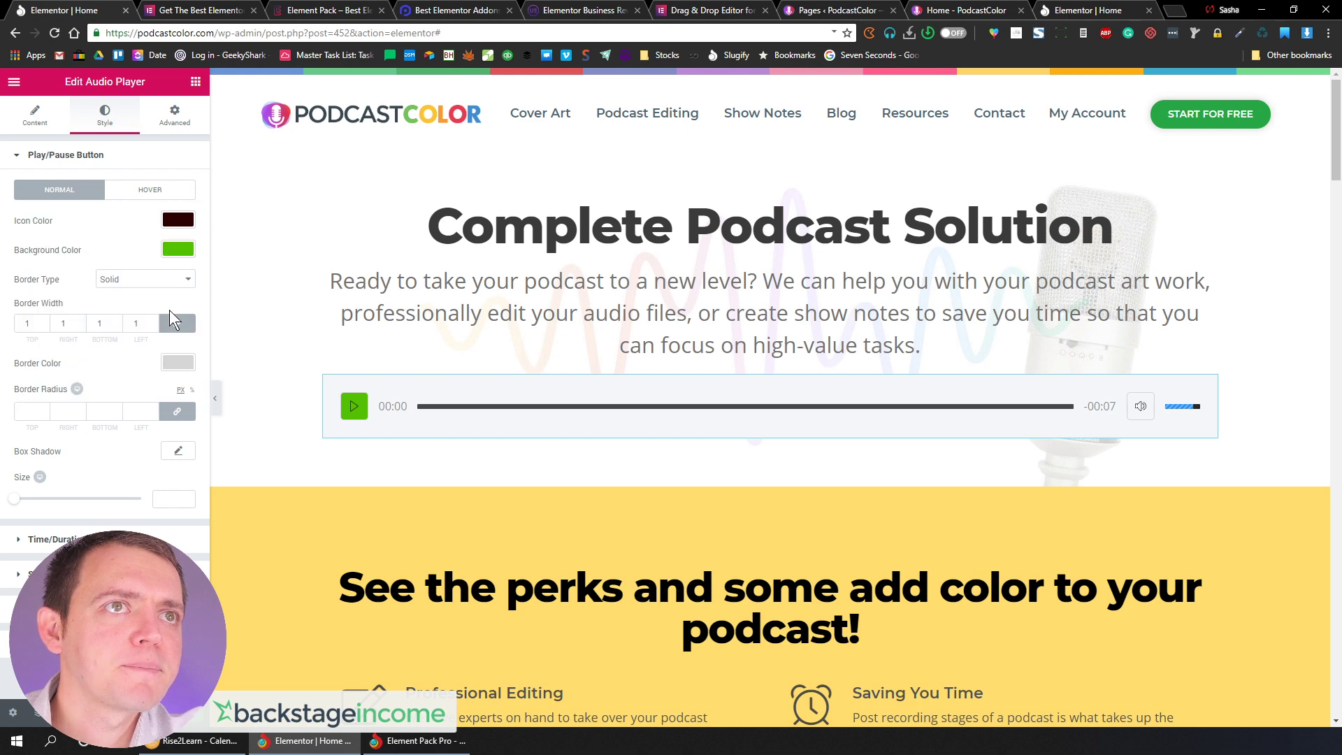
pyautogui.click(178, 363)
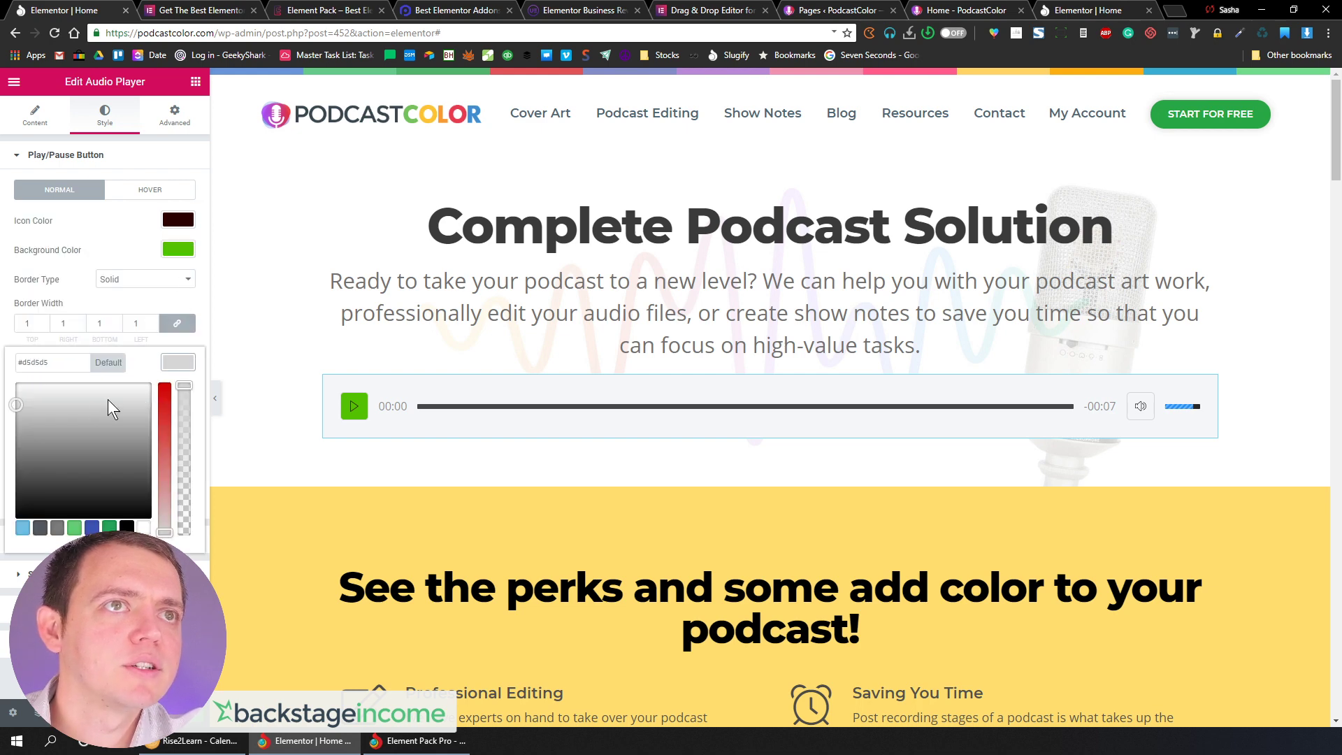
pyautogui.moveTo(111, 404); pyautogui.dragTo(37, 476)
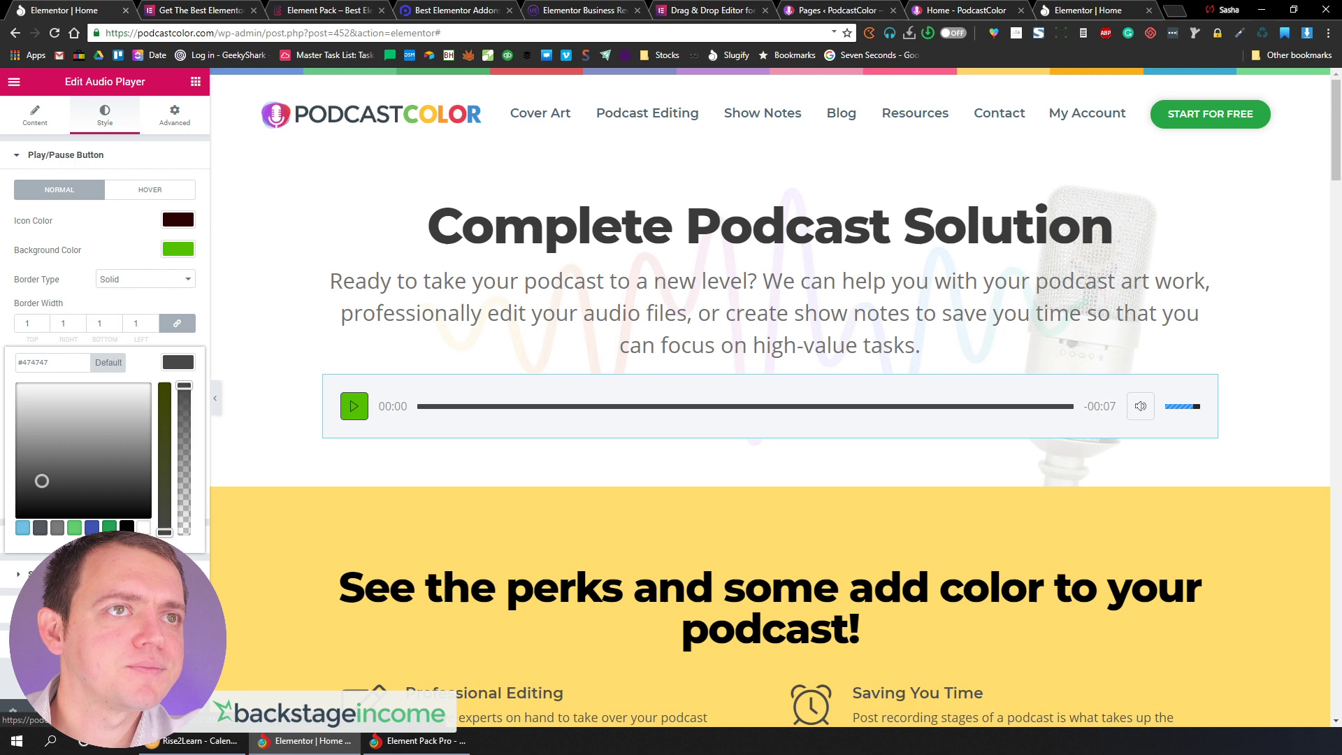
# Adjust the seek bar height and set the volume button colour to near-white #ffffff
pyautogui.click(84, 574)
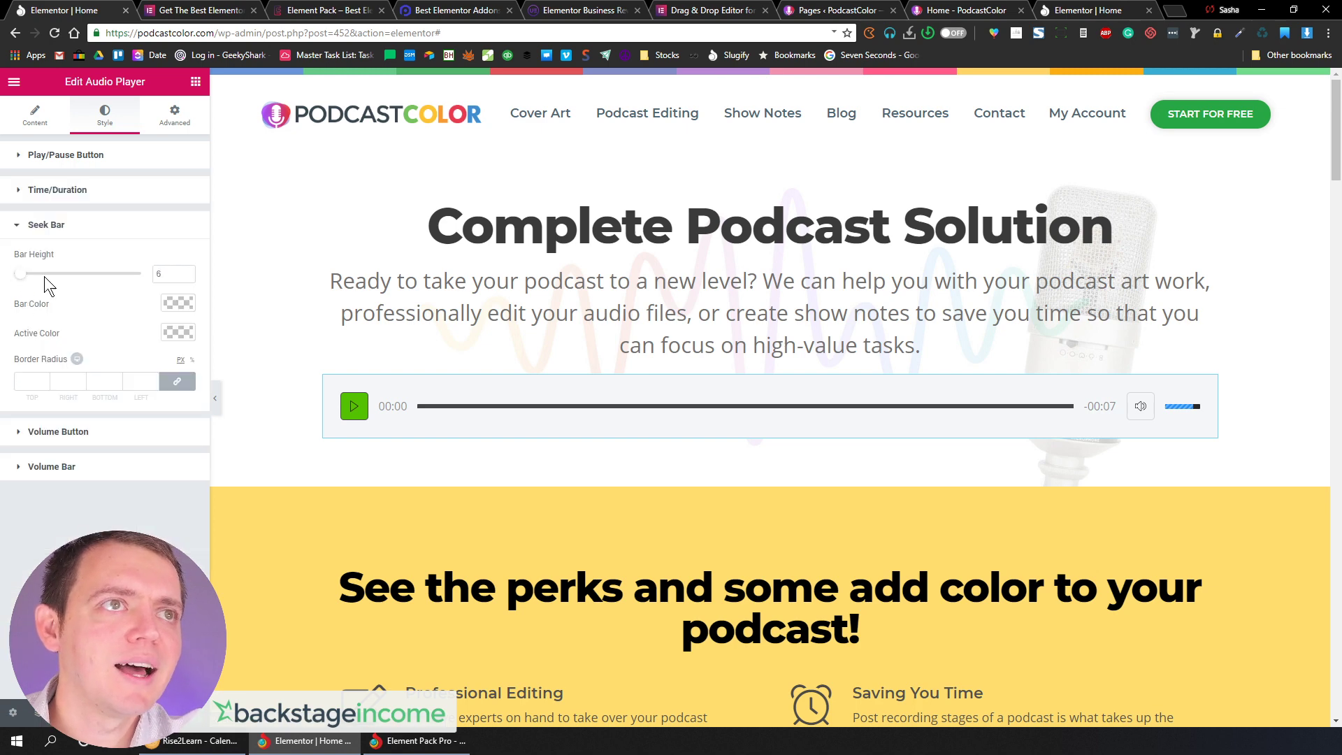
pyautogui.moveTo(21, 274)
pyautogui.mouseDown()
pyautogui.moveTo(87, 279)
pyautogui.moveTo(13, 287)
pyautogui.mouseUp()
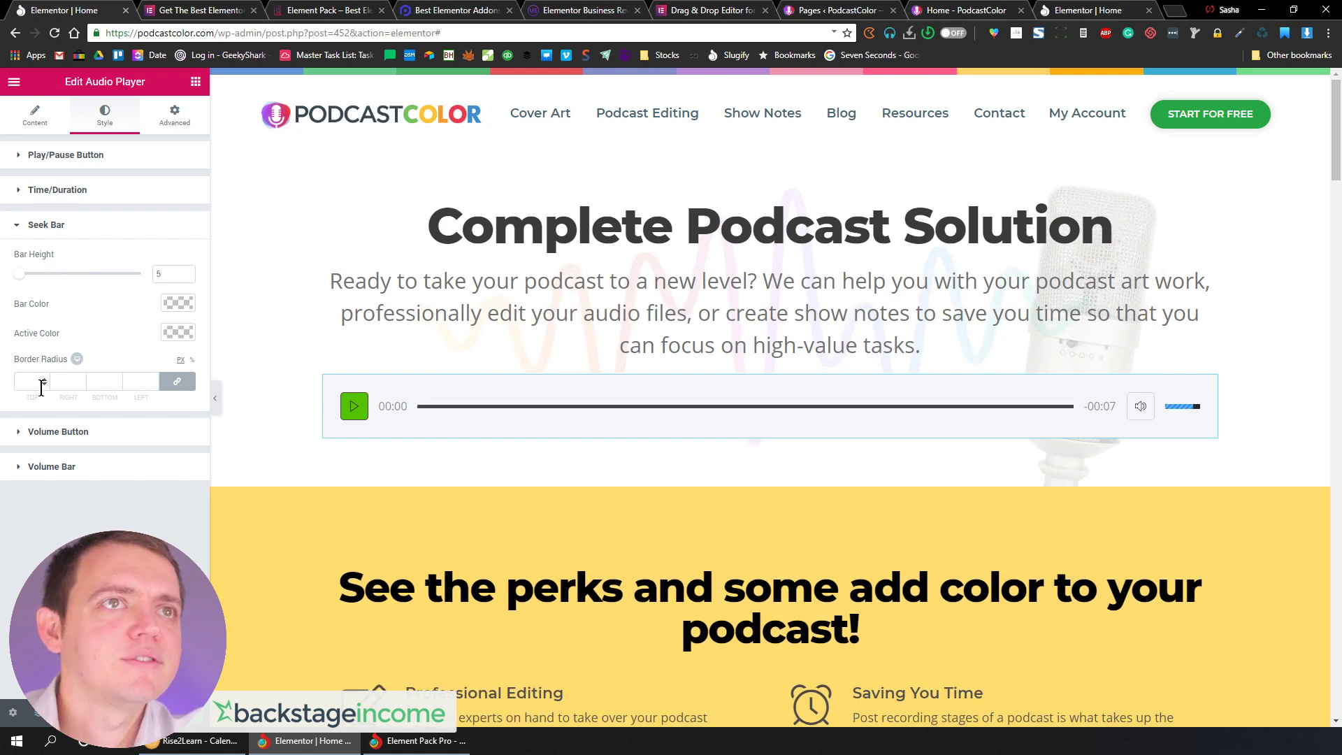
pyautogui.click(53, 433)
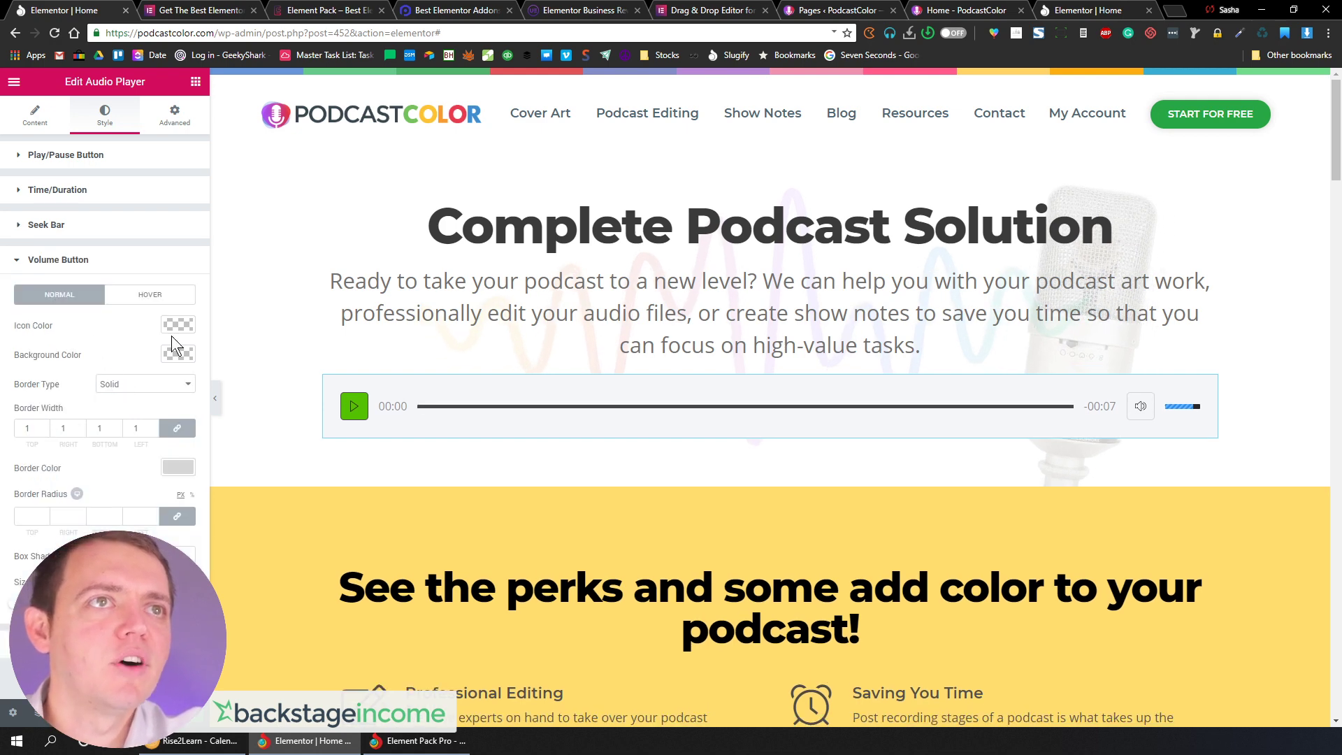
pyautogui.click(177, 354)
pyautogui.moveTo(72, 428); pyautogui.dragTo(29, 330)
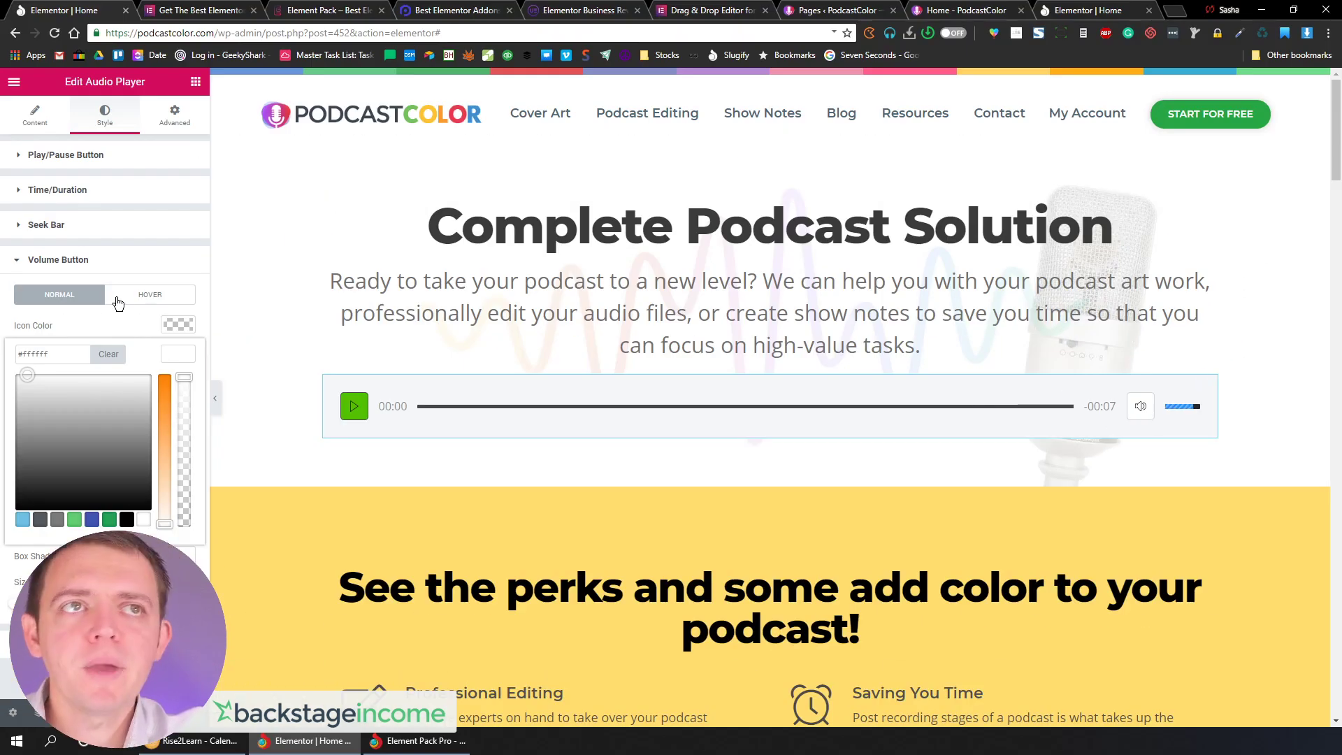
# Place a Business Hours widget above the audio player: Monday–Saturday 10:00 AM - 6:00 PM, Sunday Closed
pyautogui.click(79, 297)
pyautogui.click(14, 82)
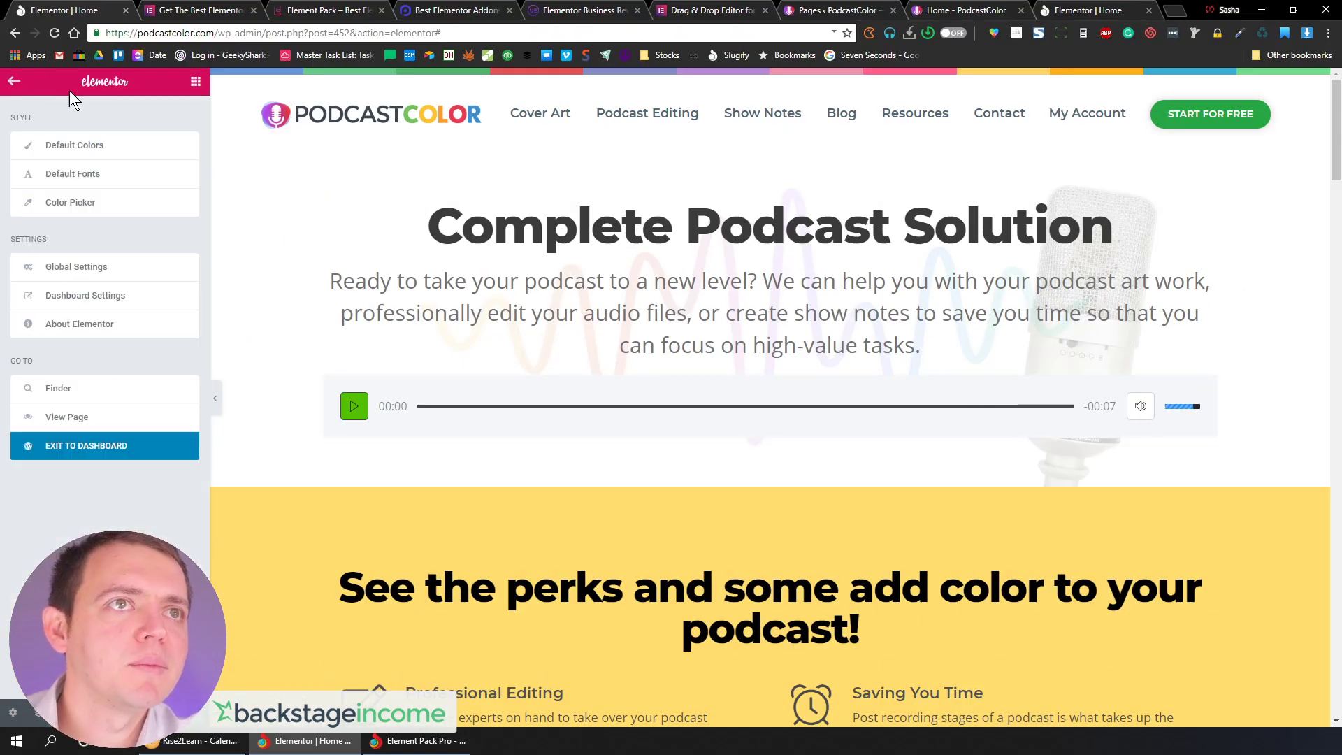
pyautogui.click(195, 82)
pyautogui.scroll(-6, 132, 350)
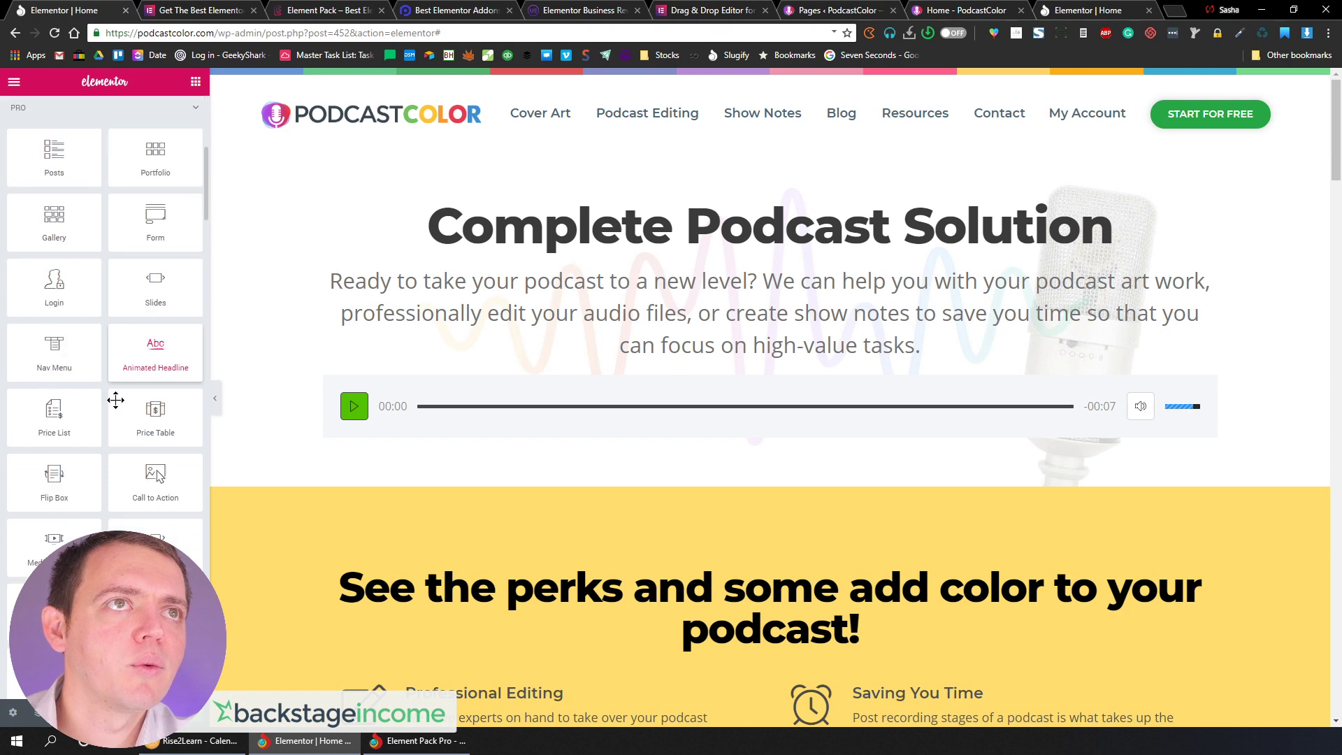
pyautogui.scroll(-10, 112, 441)
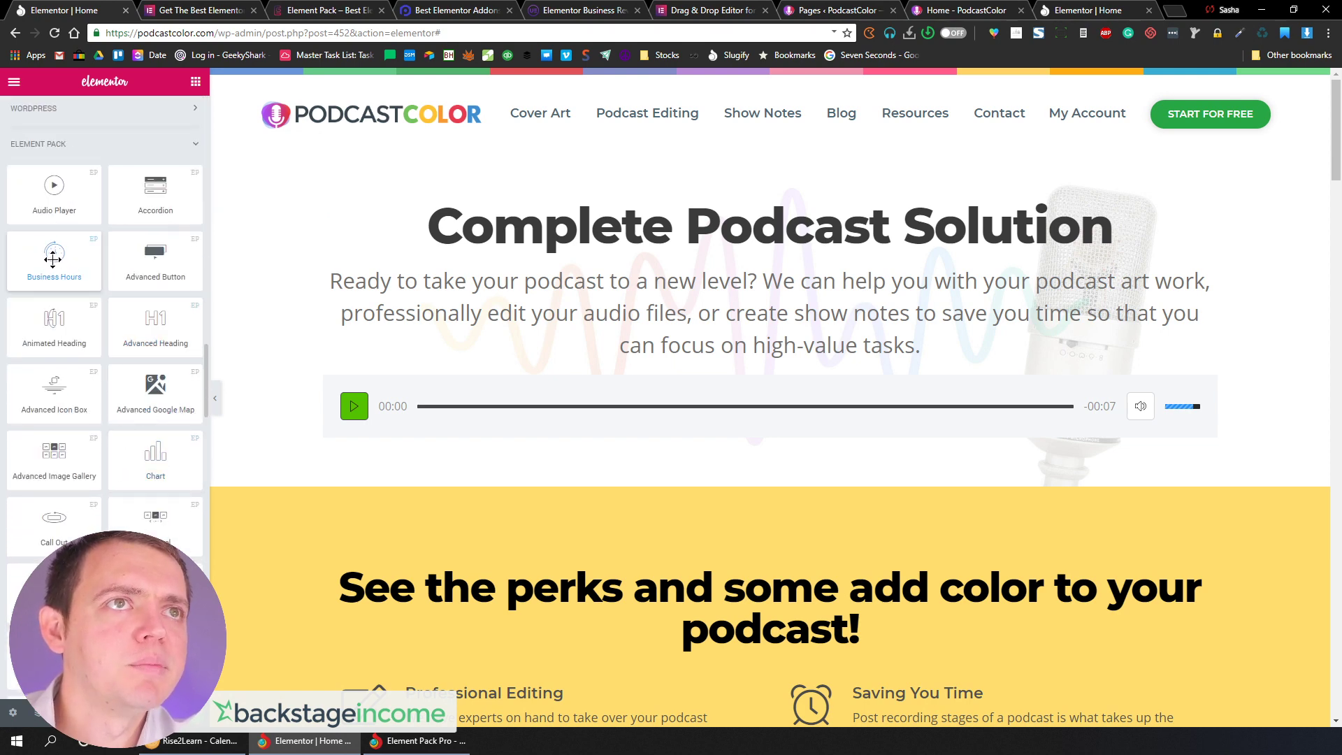
pyautogui.moveTo(52, 263); pyautogui.dragTo(547, 384)
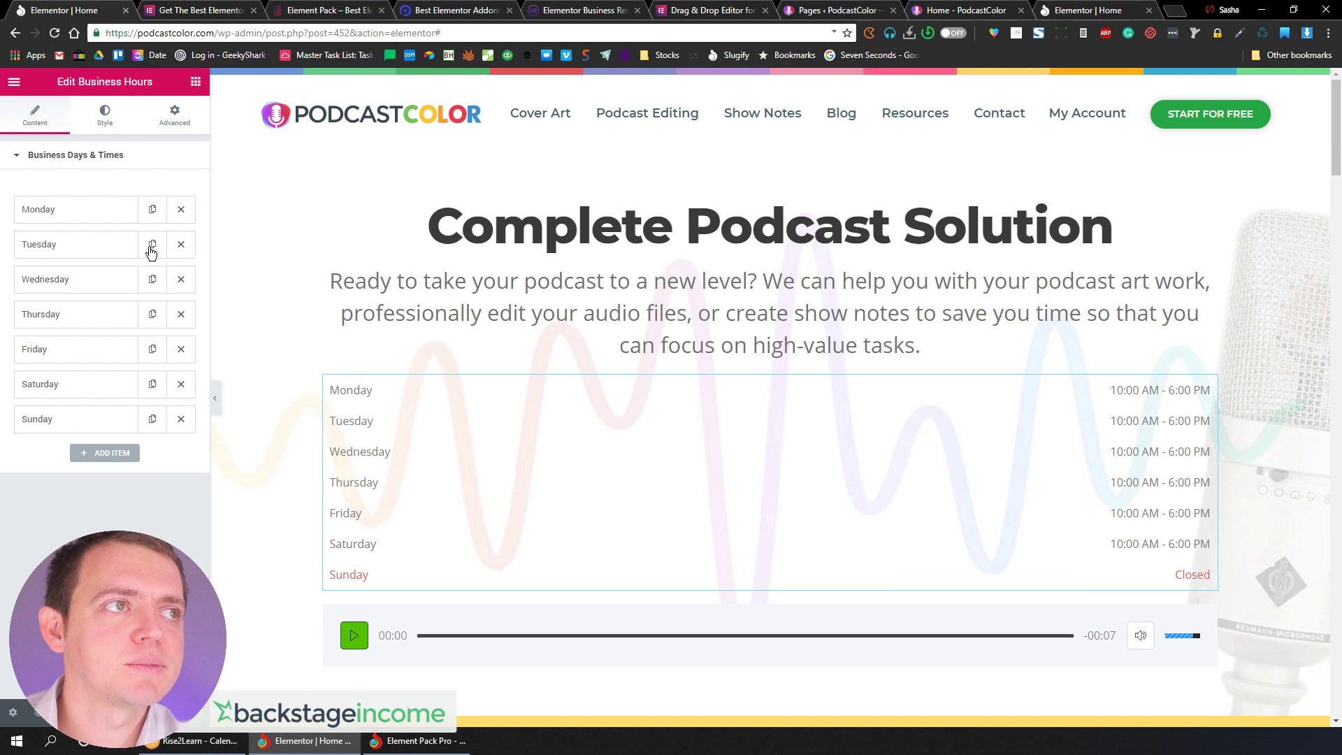
pyautogui.click(107, 116)
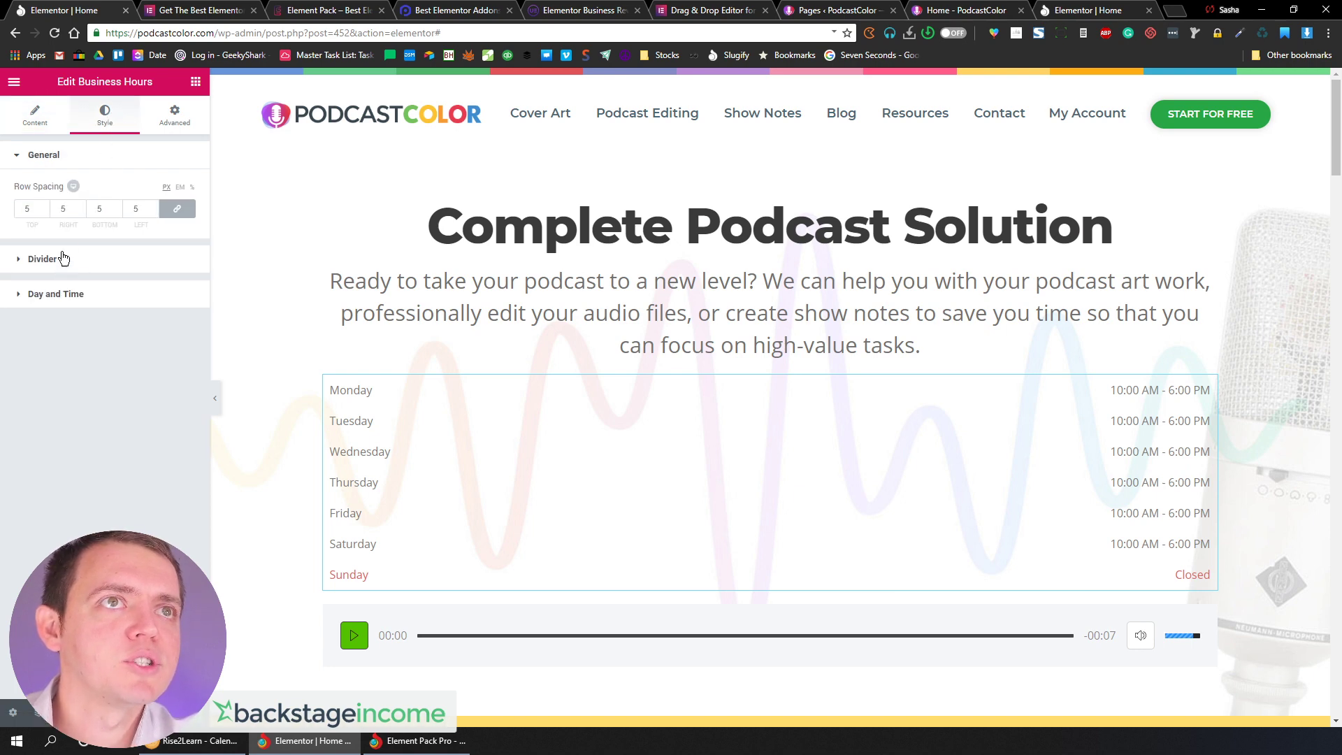
pyautogui.click(38, 112)
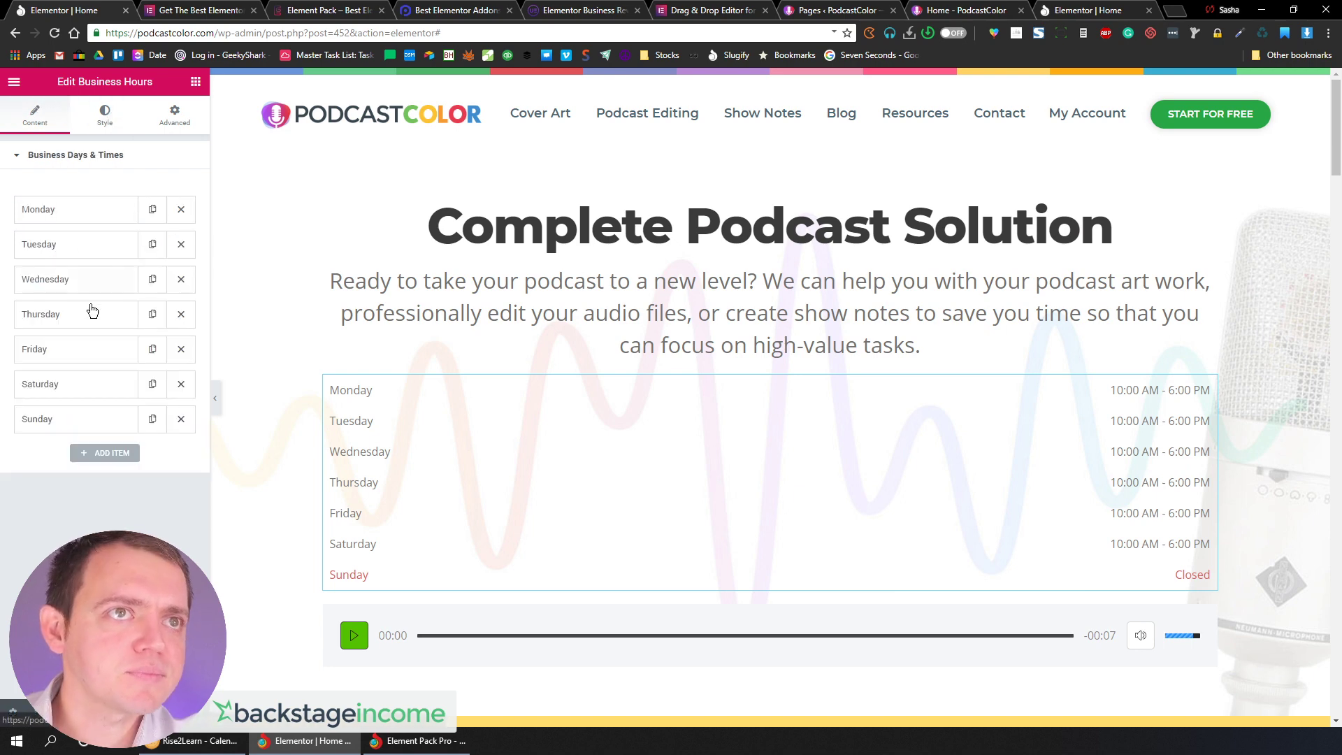
# Place an Element Pack Advanced Google Map widget below the Business Hours table
pyautogui.click(195, 83)
pyautogui.scroll(-10, 107, 338)
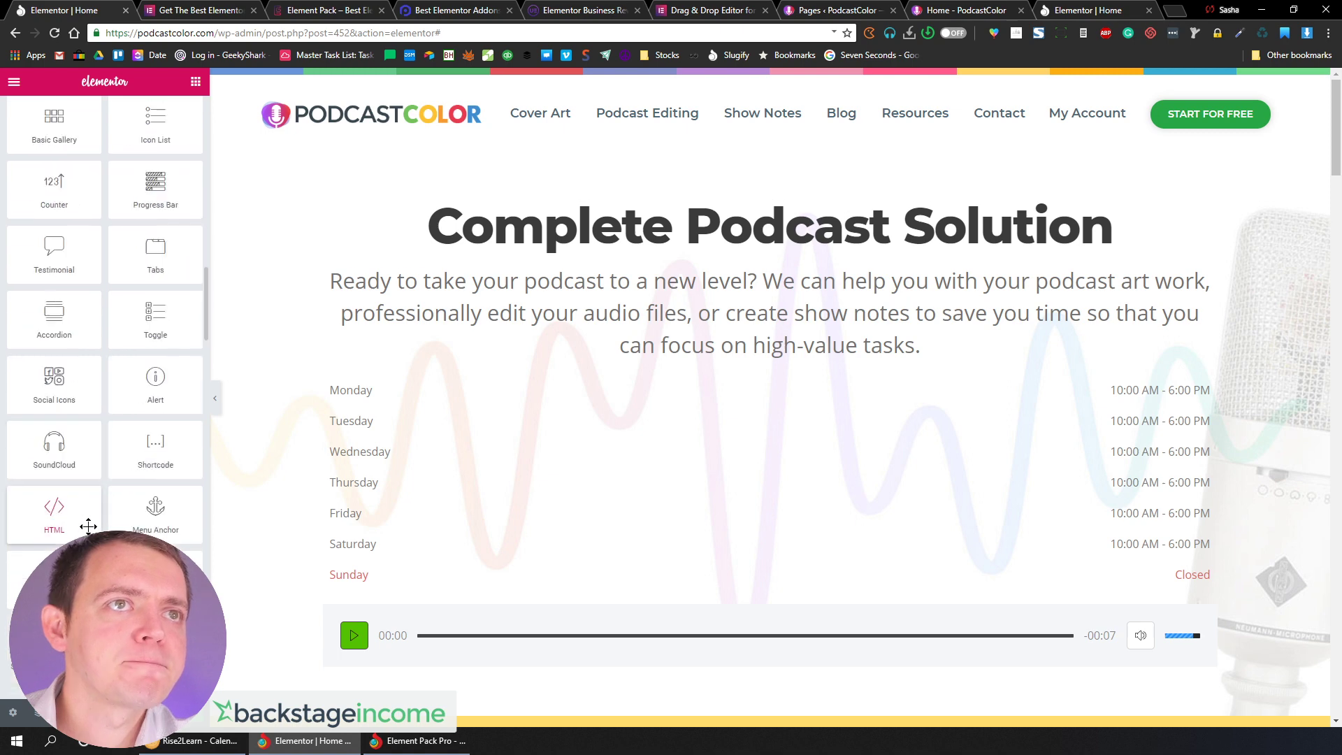
pyautogui.scroll(-10, 95, 519)
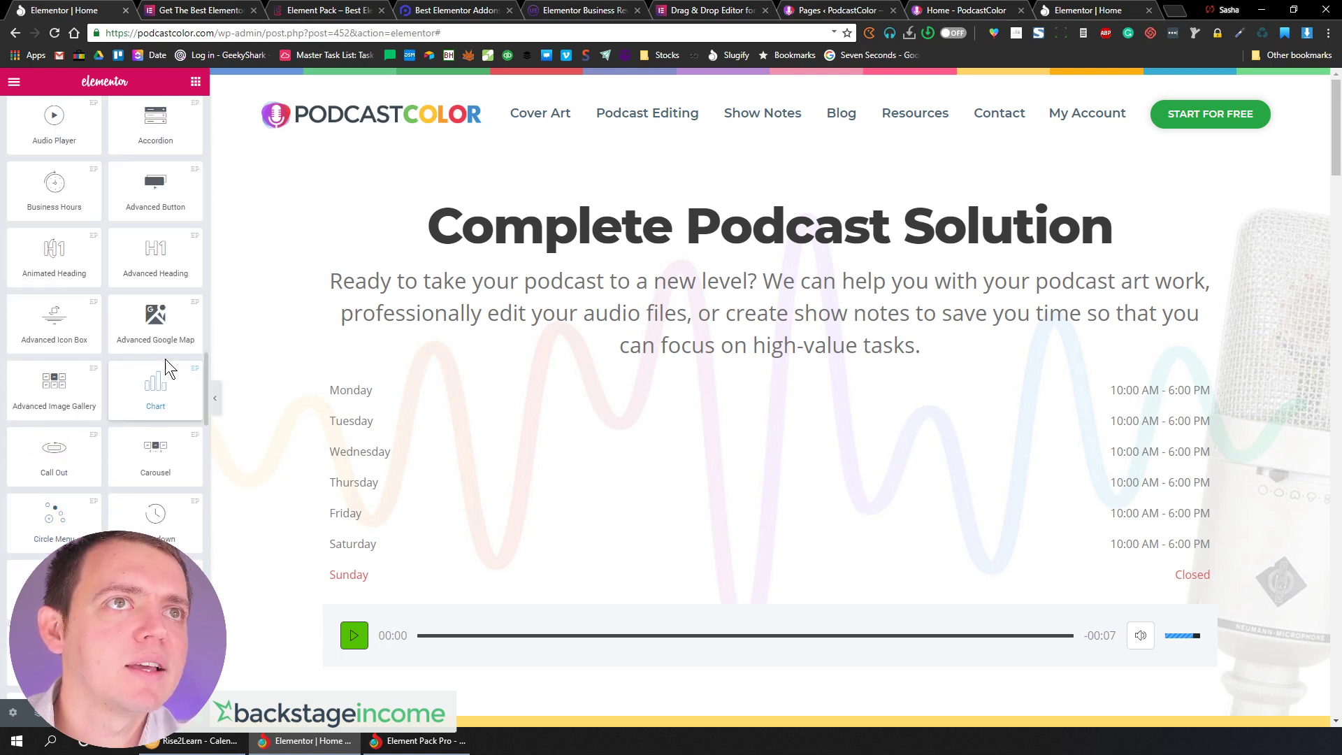
pyautogui.moveTo(155, 322); pyautogui.dragTo(733, 568)
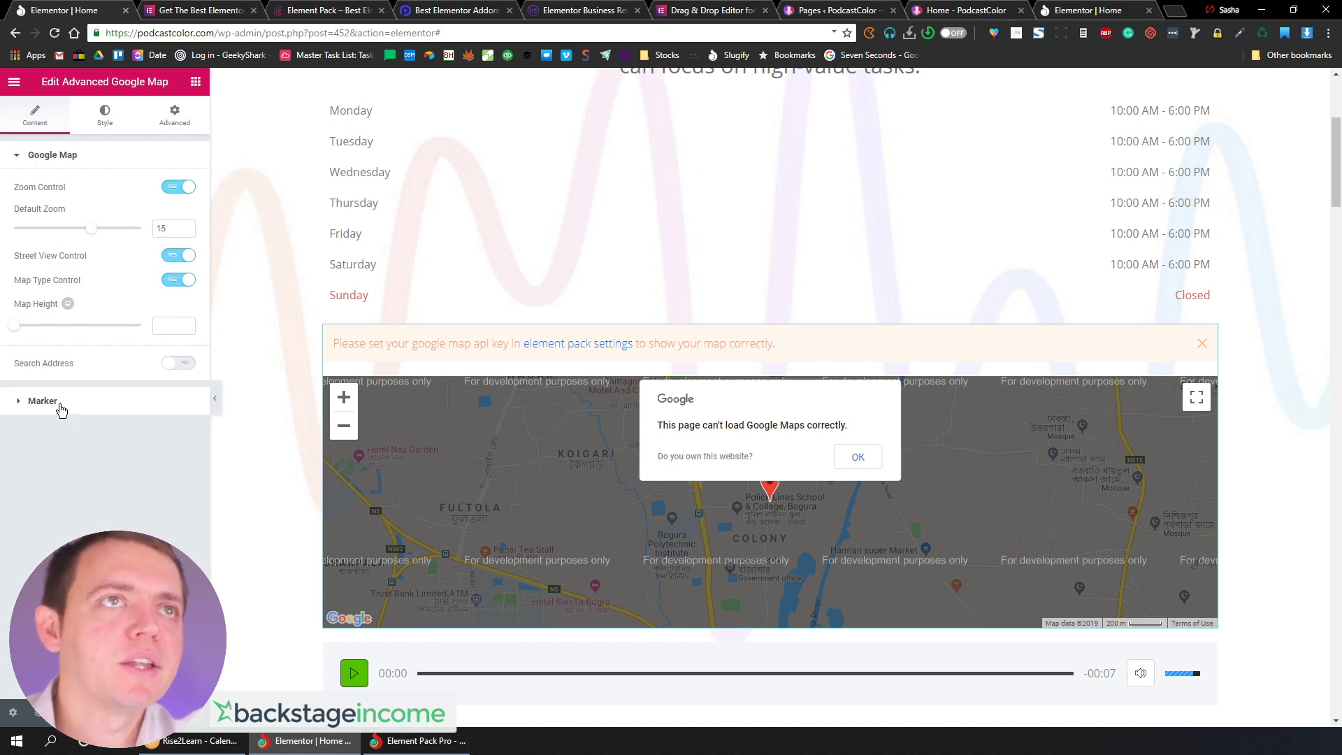
# Toggle the map's Street View and Zoom controls off and back on, and check its style options
pyautogui.click(179, 256)
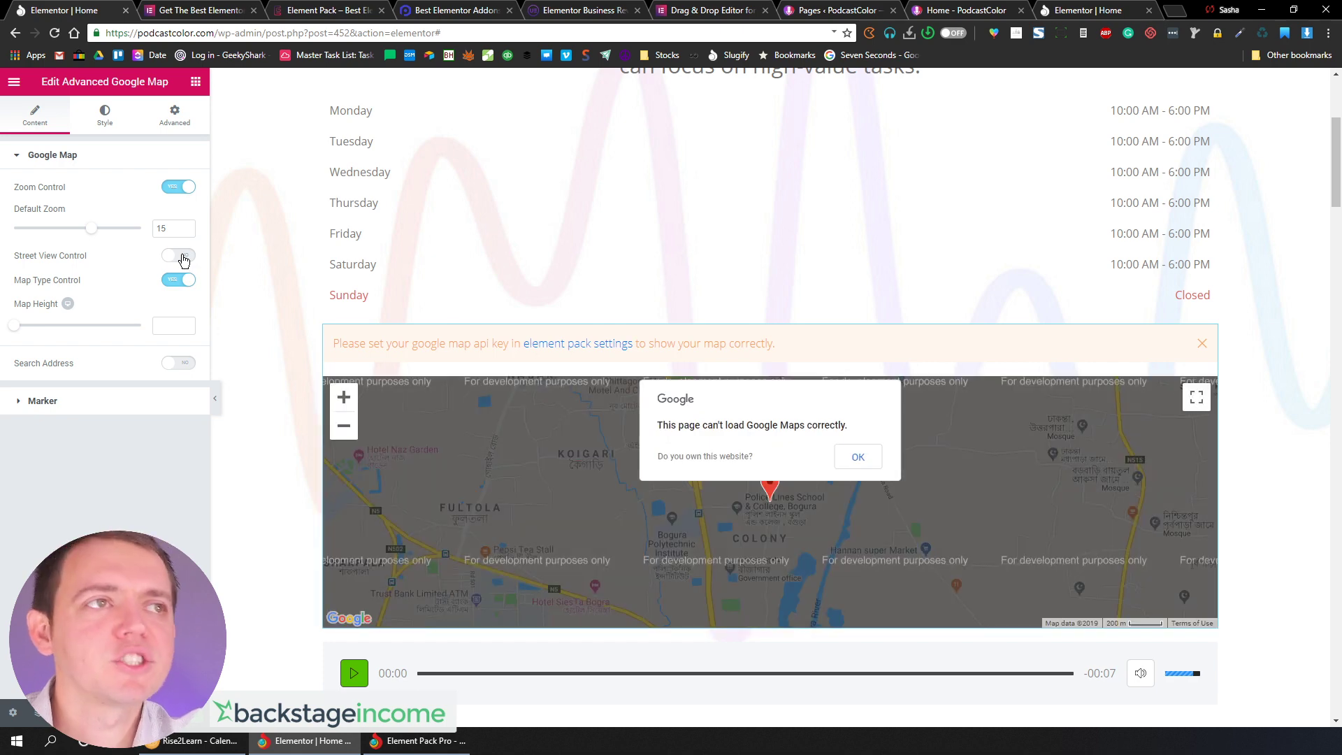
pyautogui.click(181, 257)
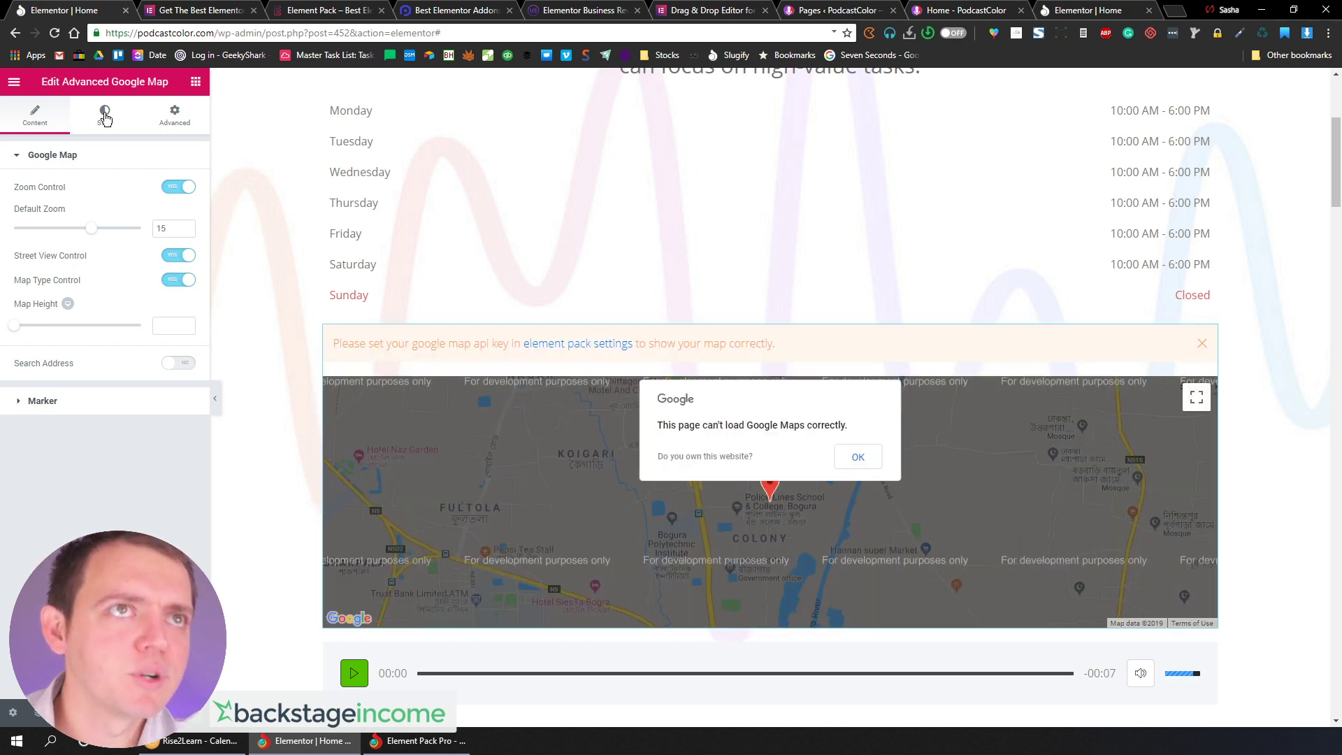
pyautogui.click(177, 186)
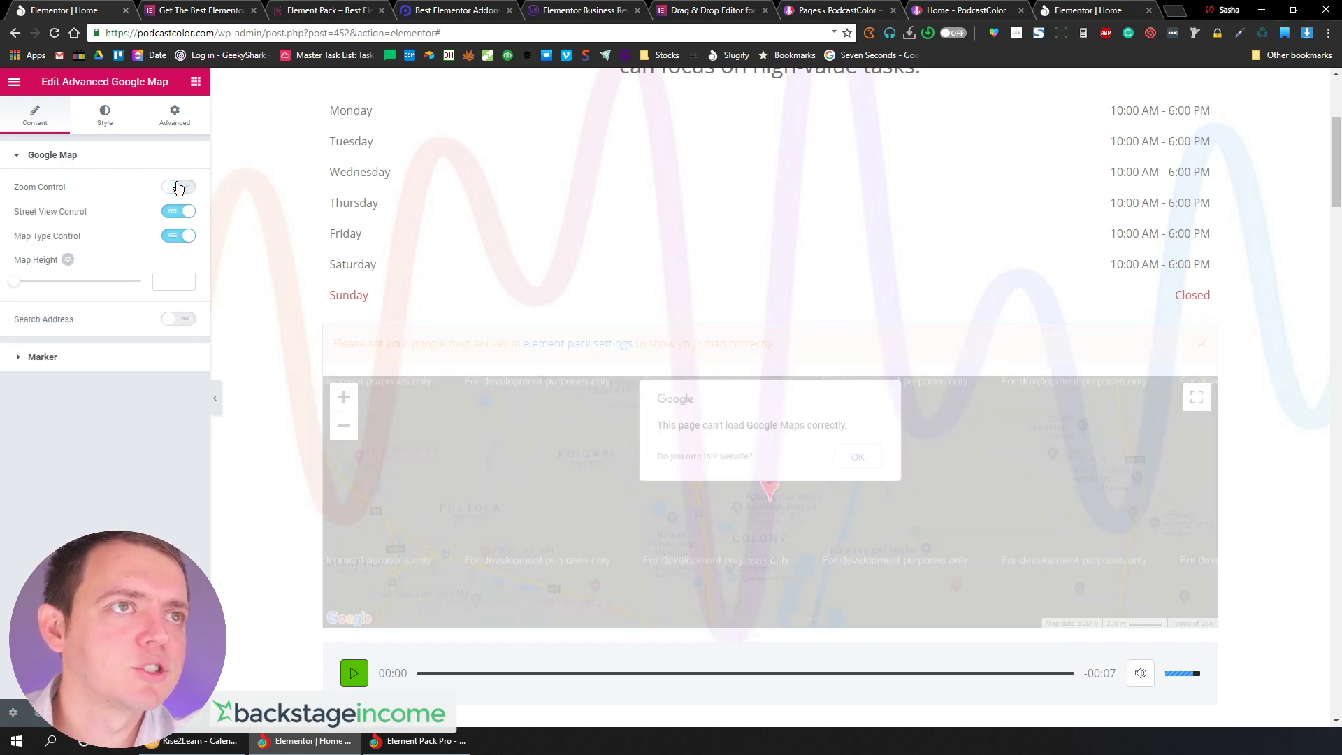
pyautogui.click(180, 187)
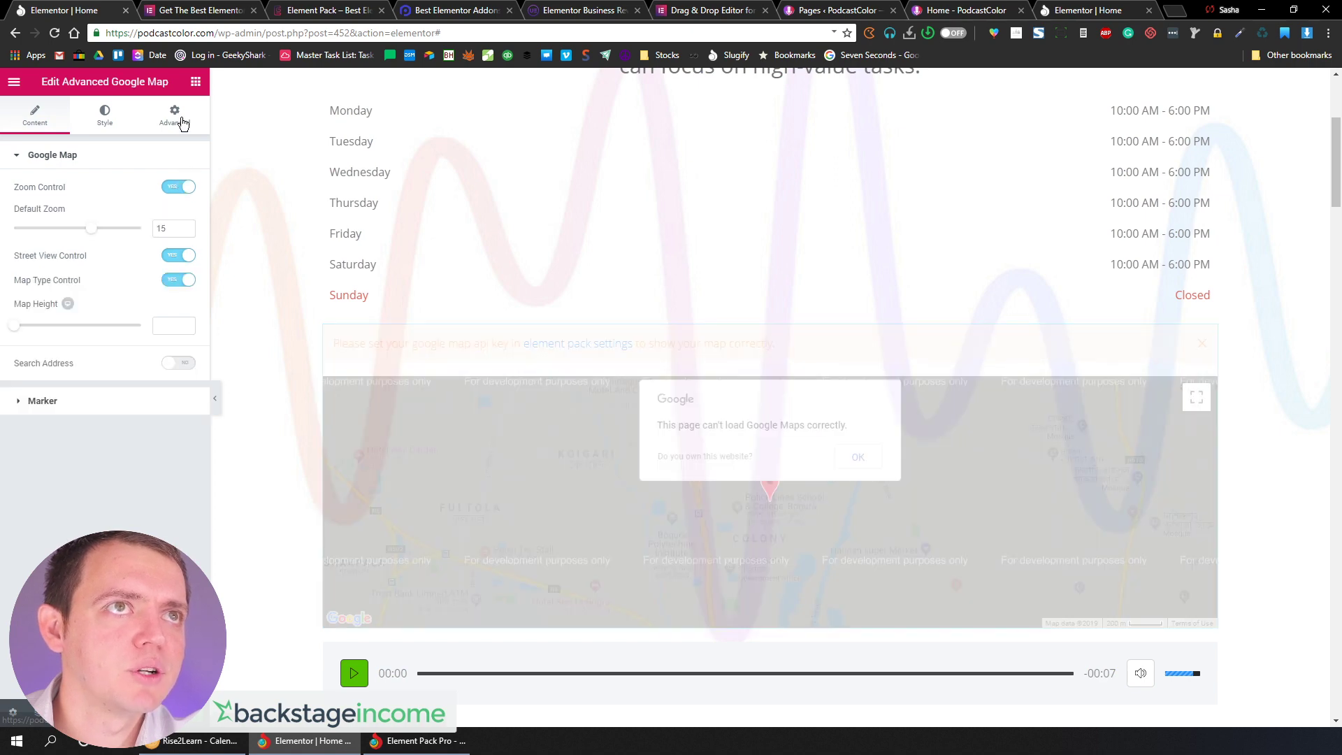
pyautogui.click(118, 123)
pyautogui.click(50, 124)
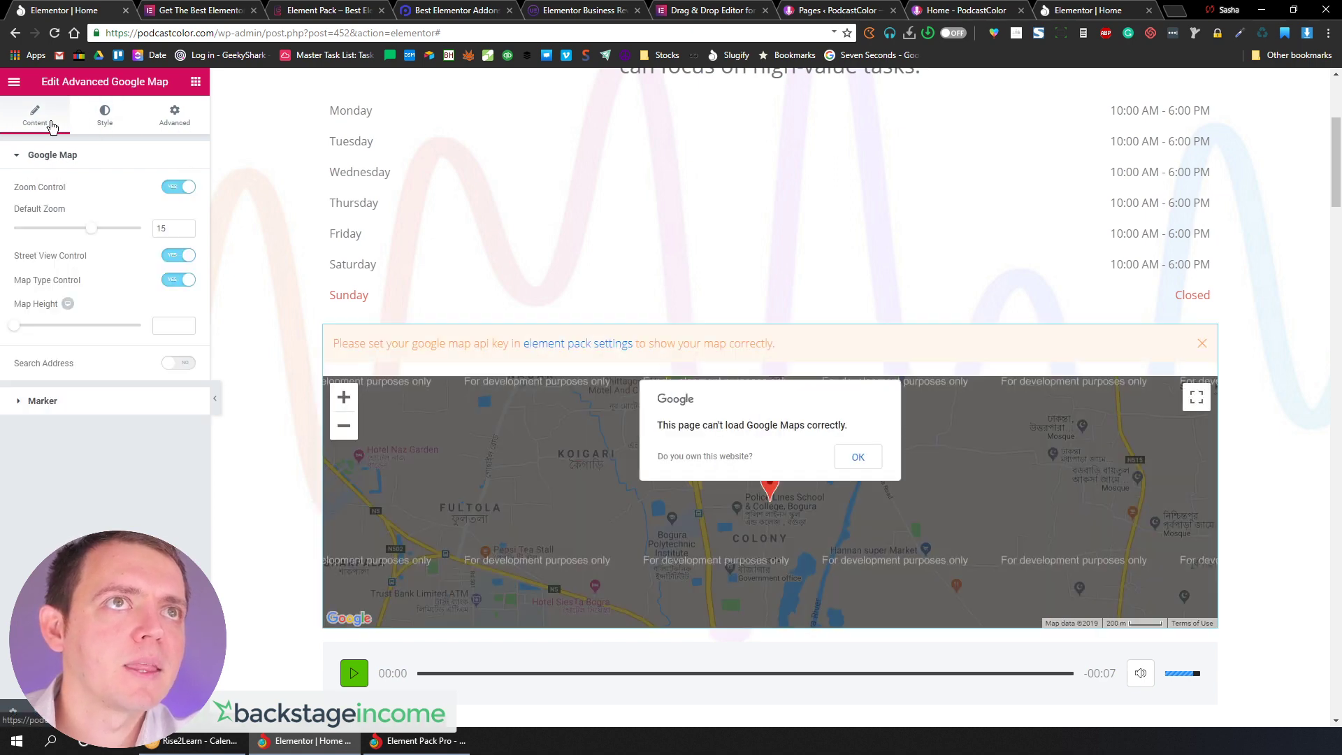
pyautogui.click(198, 83)
# Place a Circle Menu above the map and preview its Home, Products, Settings, Documentation and Contact Us items
pyautogui.scroll(-10, 151, 448)
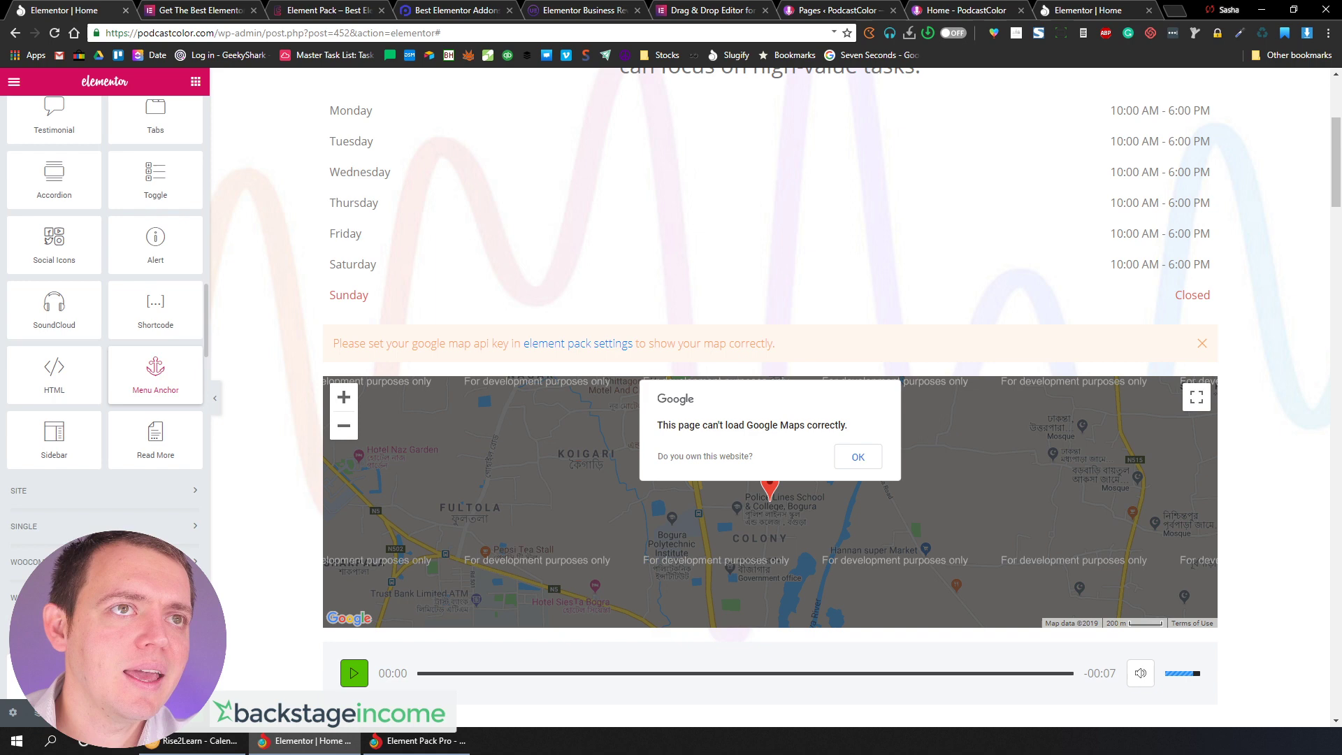
pyautogui.scroll(-4, 136, 530)
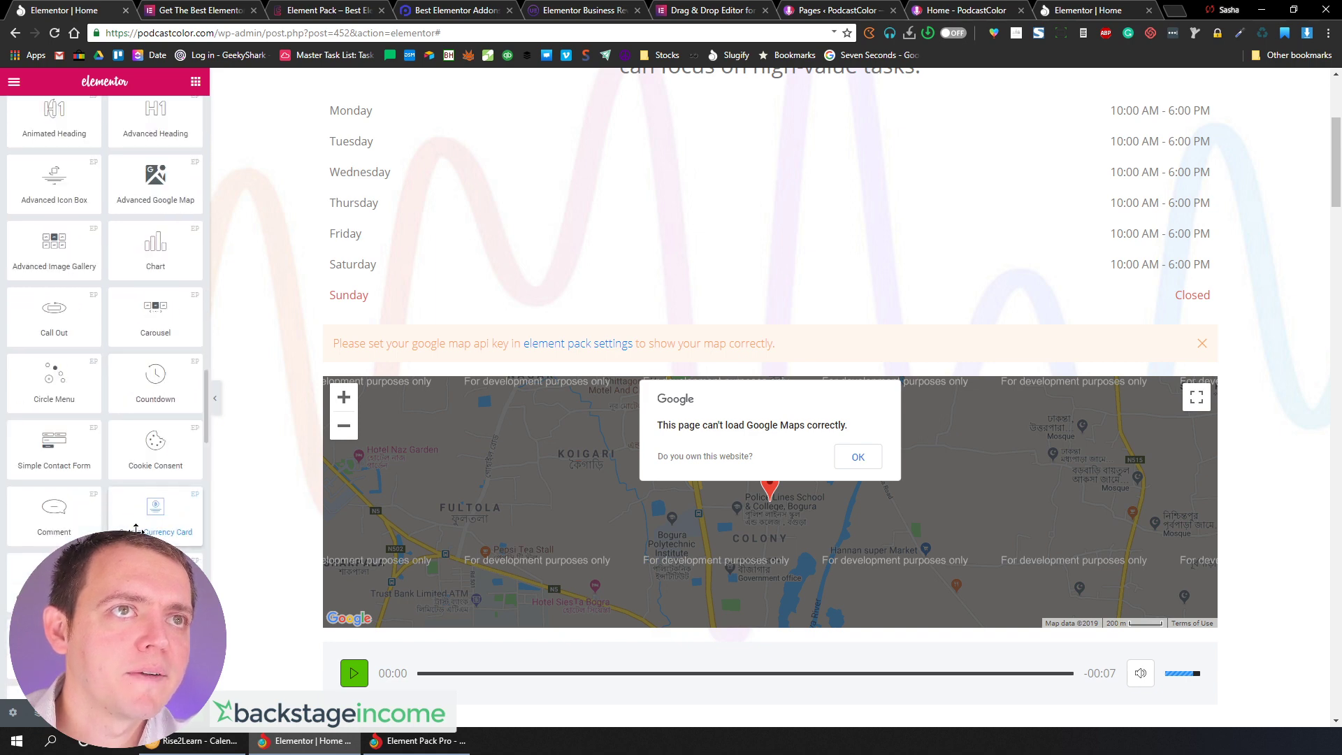
pyautogui.moveTo(61, 386); pyautogui.dragTo(593, 333)
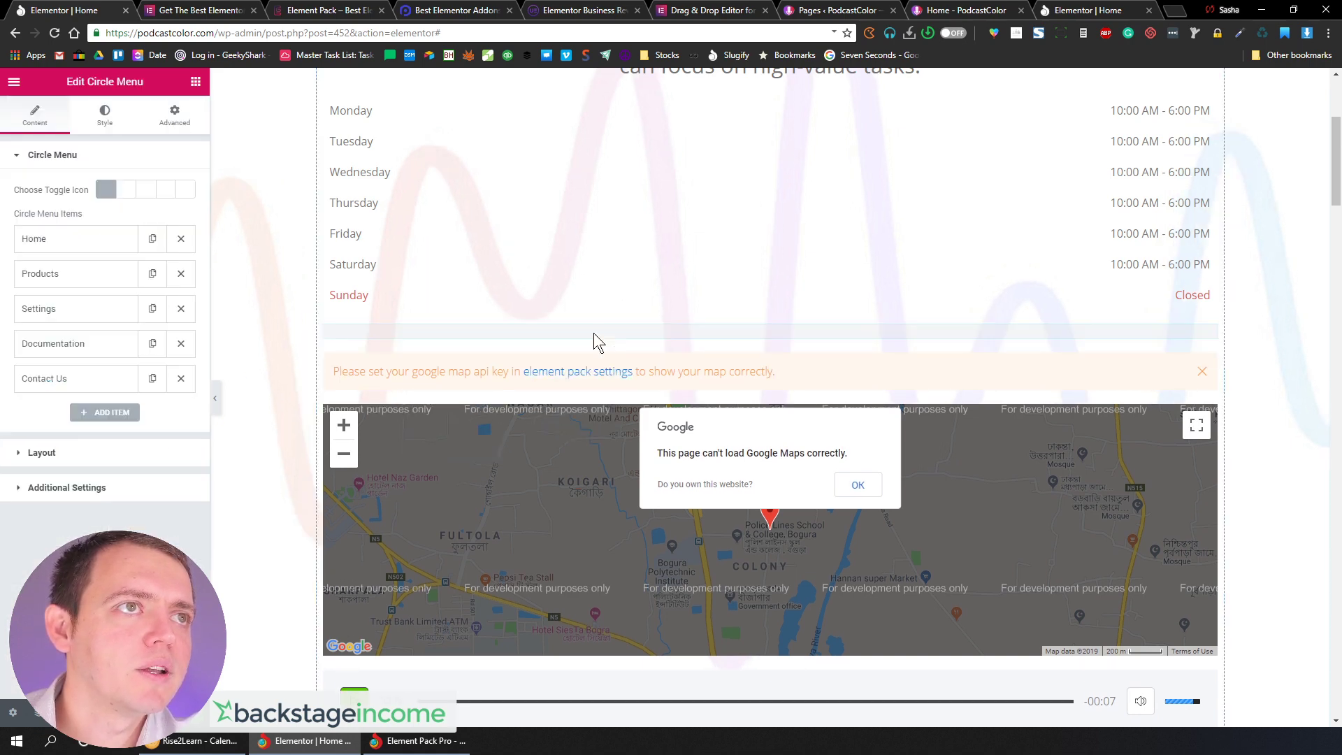
pyautogui.click(340, 341)
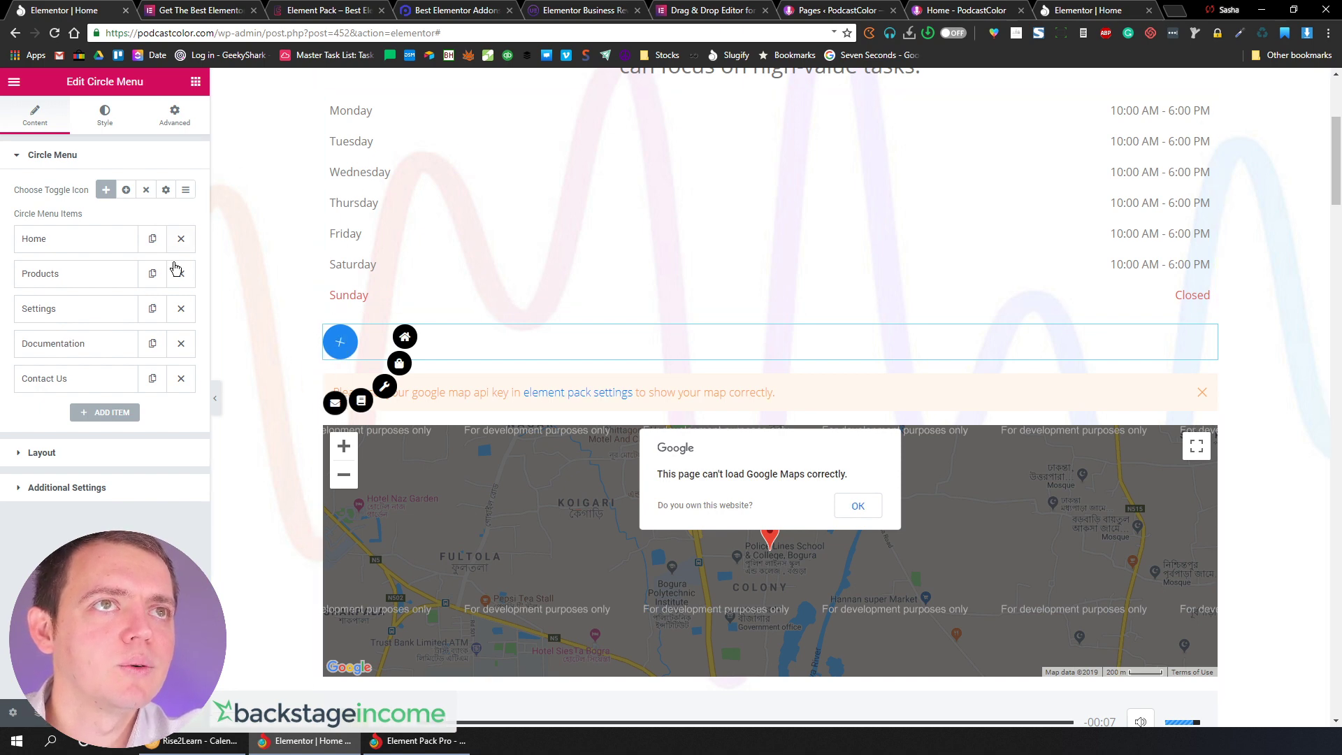
pyautogui.moveTo(347, 345)
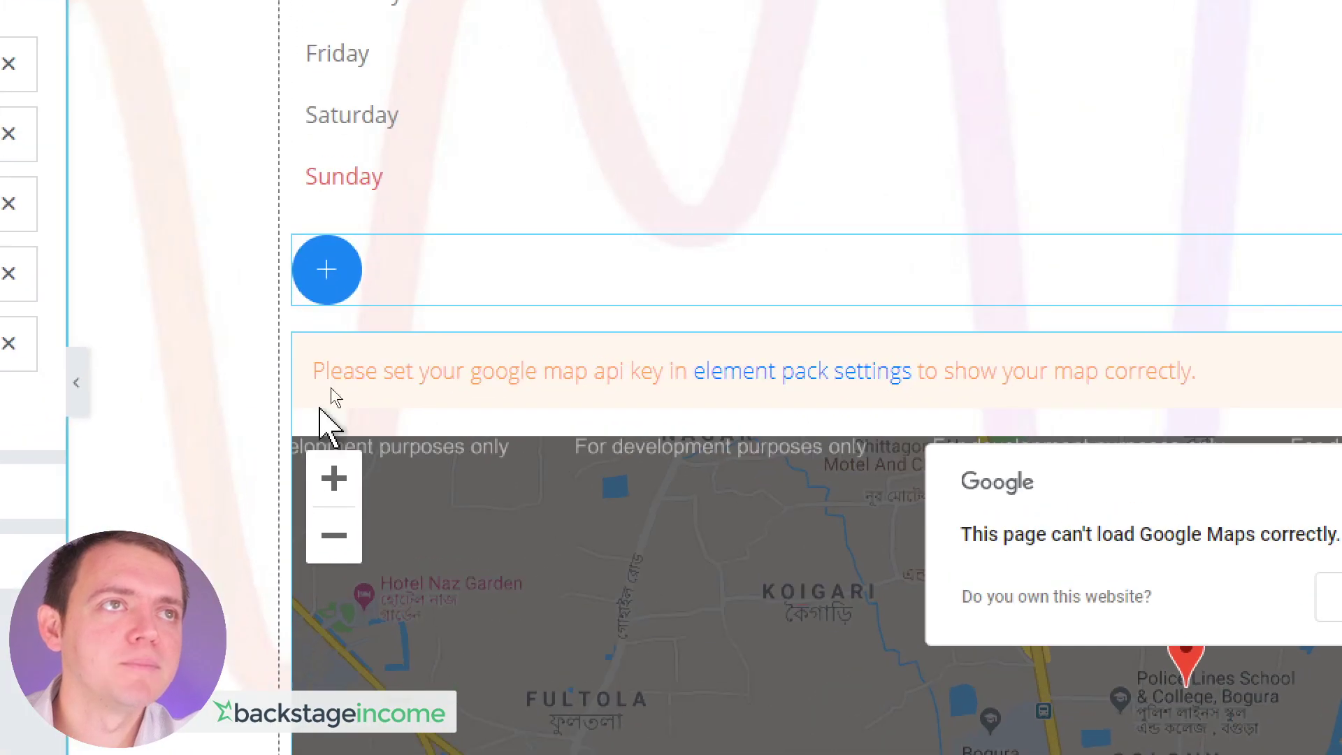
pyautogui.moveTo(338, 264)
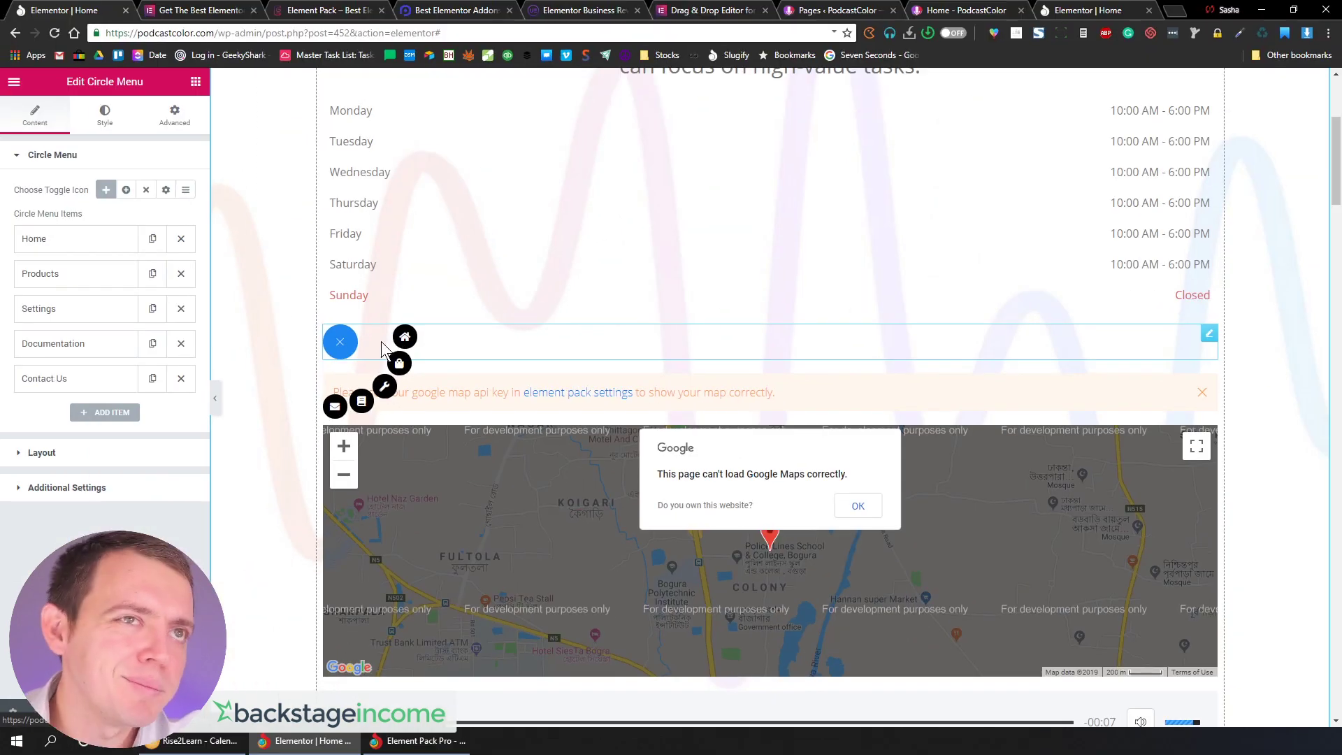
# Place an Element Pack Advanced Button reading 'Click me' below the circle menu, above the map notice
pyautogui.click(195, 82)
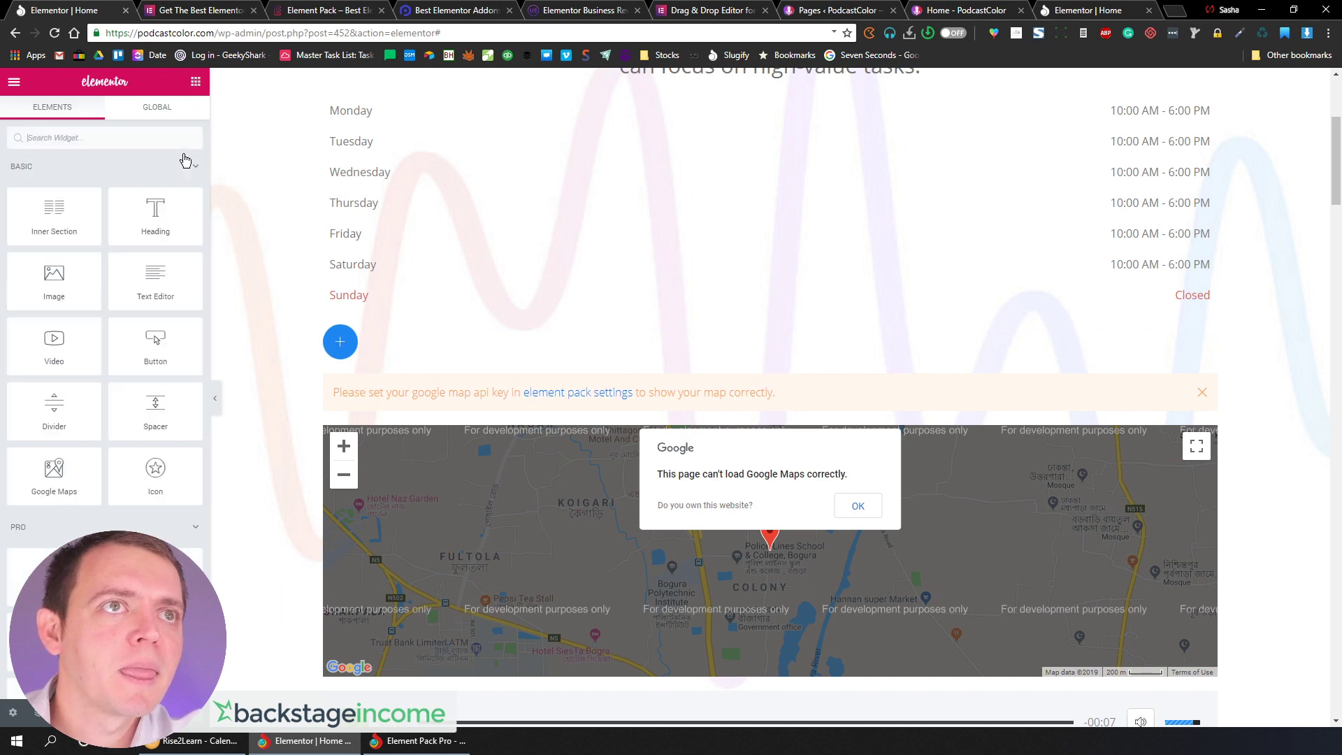
pyautogui.scroll(-6, 166, 420)
pyautogui.scroll(-10, 166, 420)
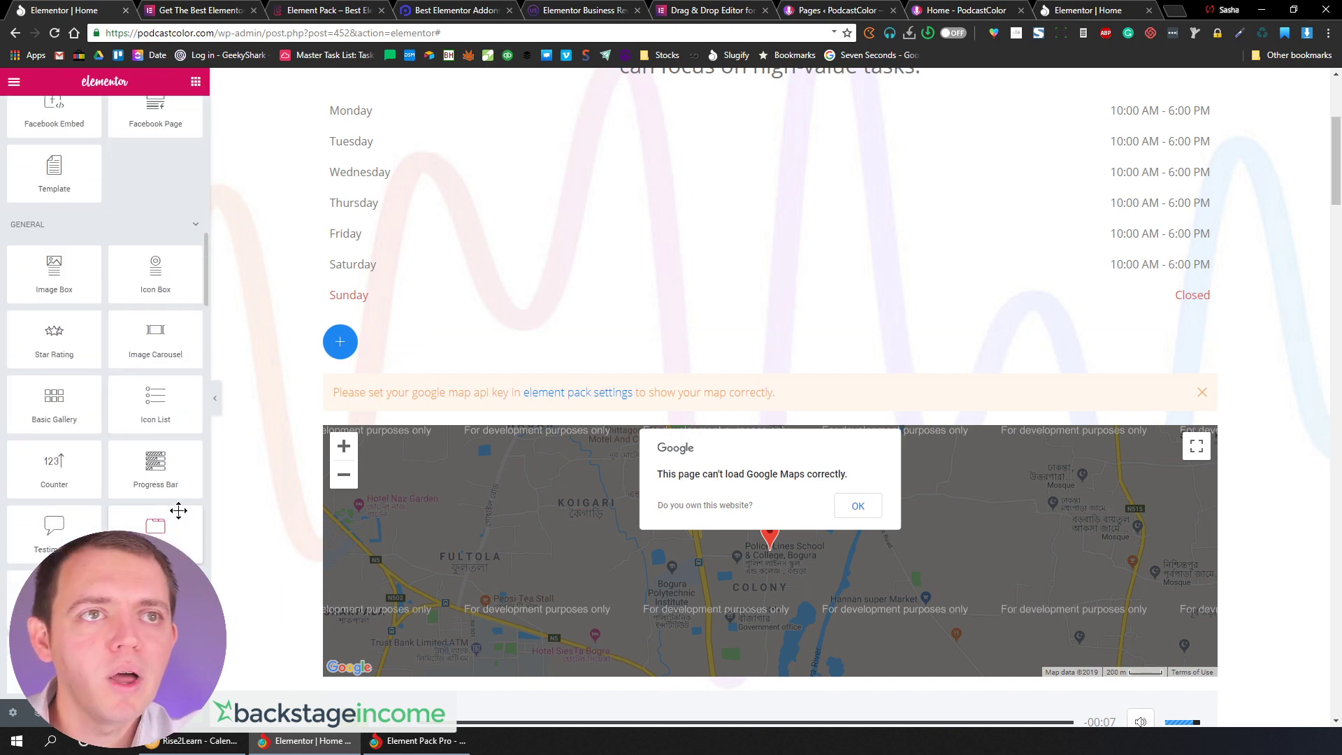
pyautogui.scroll(-10, 161, 497)
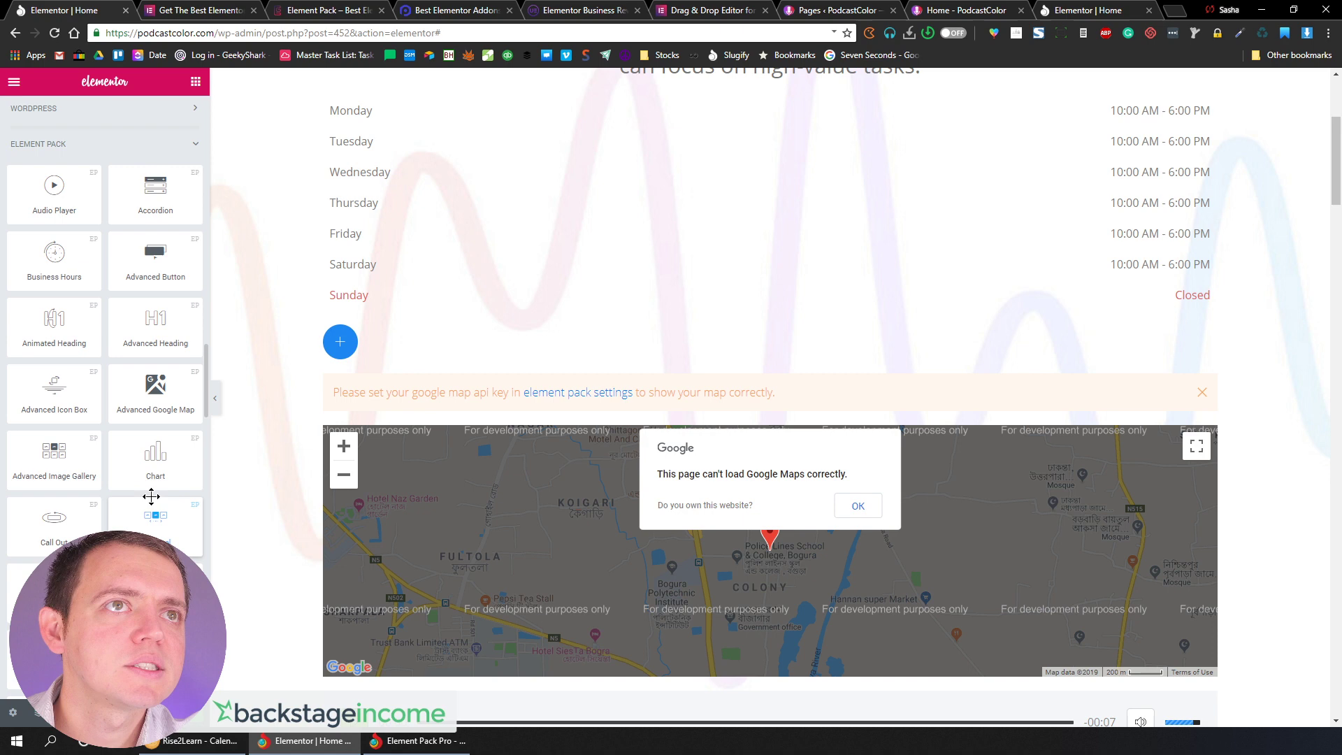
pyautogui.moveTo(155, 259); pyautogui.dragTo(393, 386)
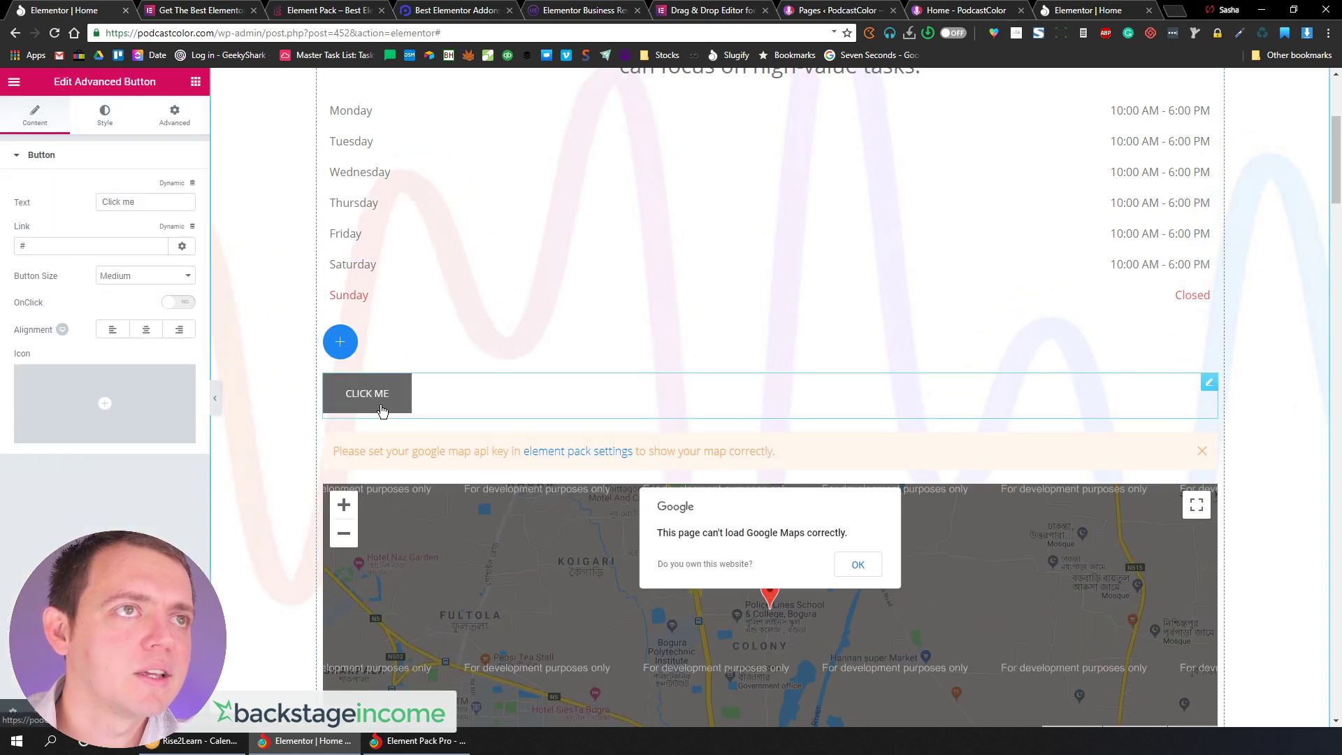
pyautogui.click(196, 81)
pyautogui.scroll(-15, 144, 453)
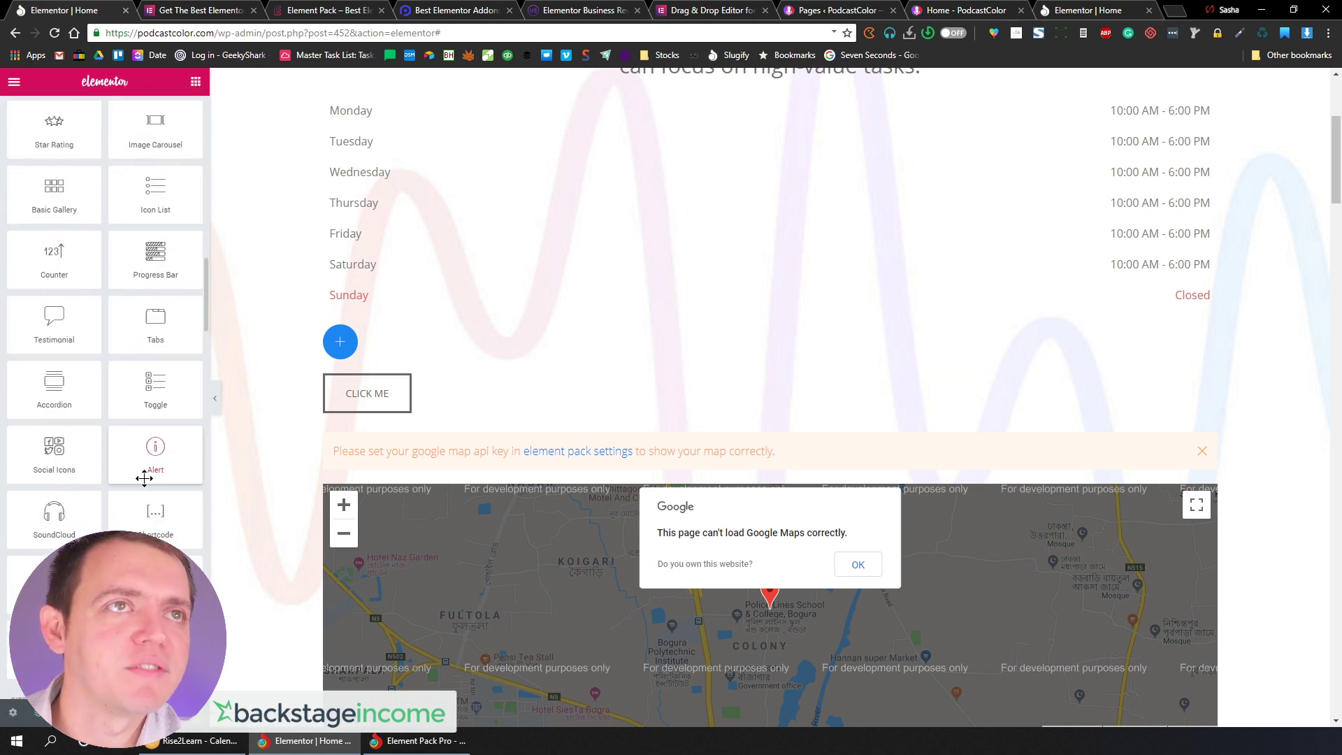
pyautogui.scroll(-2, 150, 486)
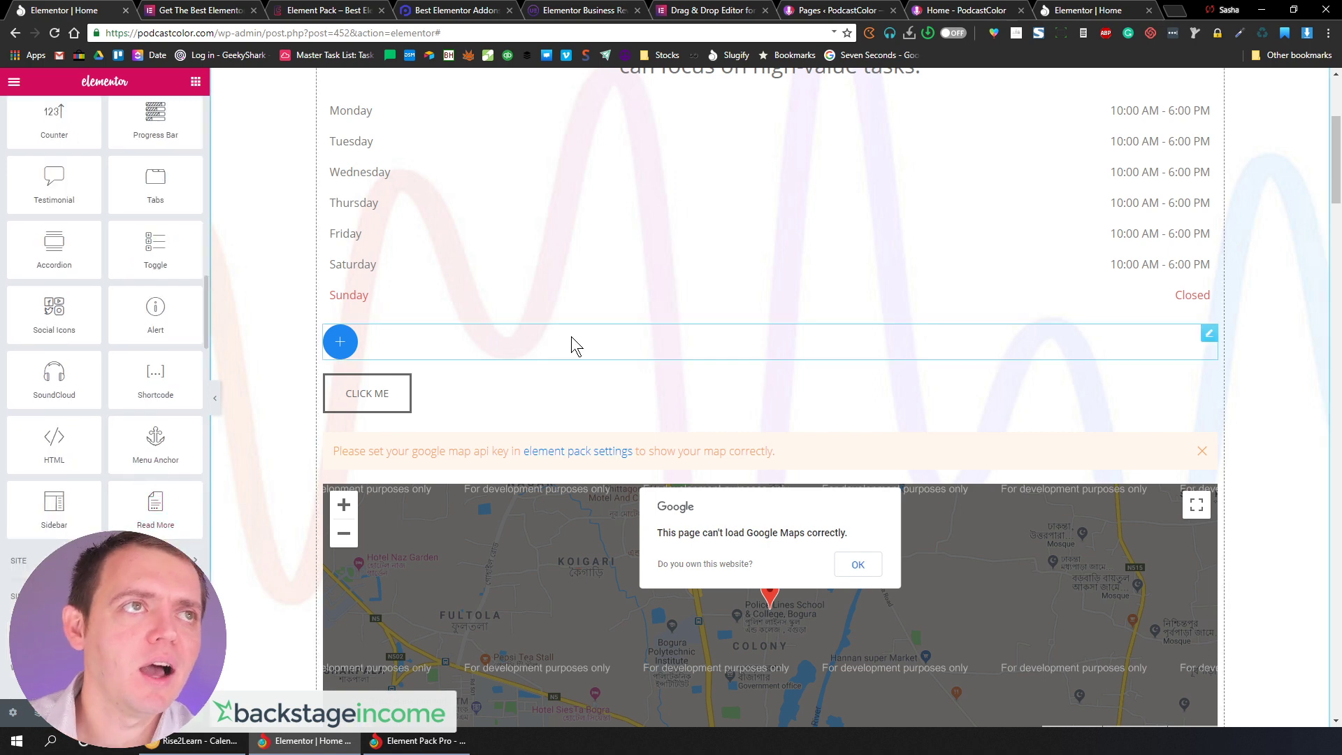
pyautogui.moveTo(453, 196)
pyautogui.mouseDown()
pyautogui.moveTo(952, 353)
pyautogui.moveTo(1072, 318)
pyautogui.mouseUp()
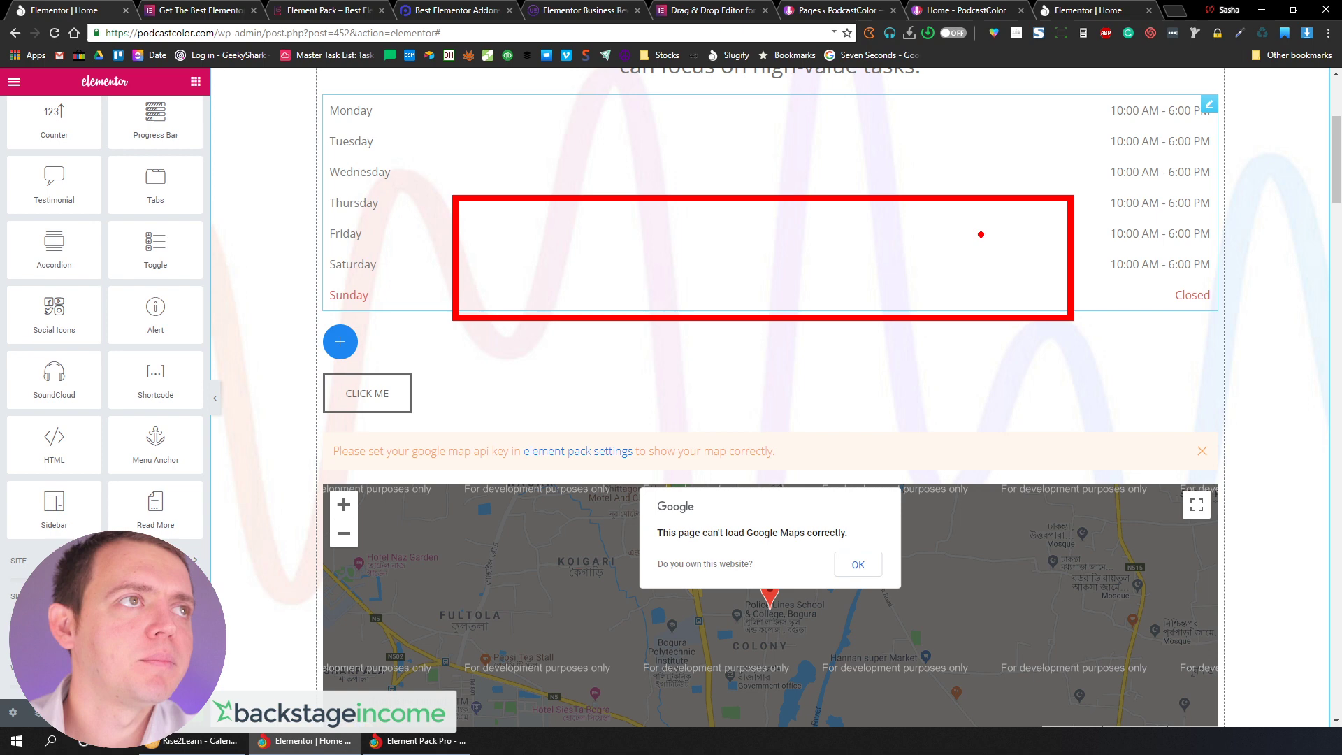
pyautogui.hotkey('ctrl', 'z')
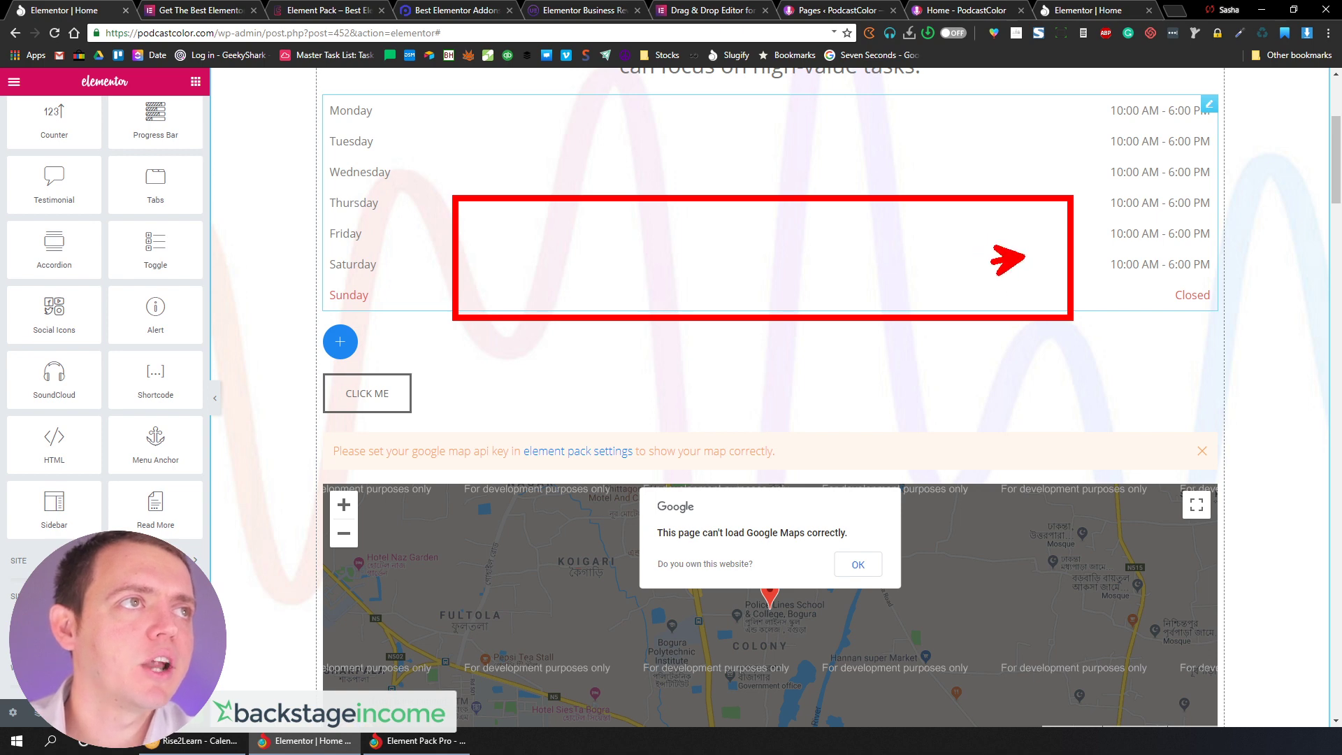
pyautogui.moveTo(993, 261); pyautogui.dragTo(956, 253)
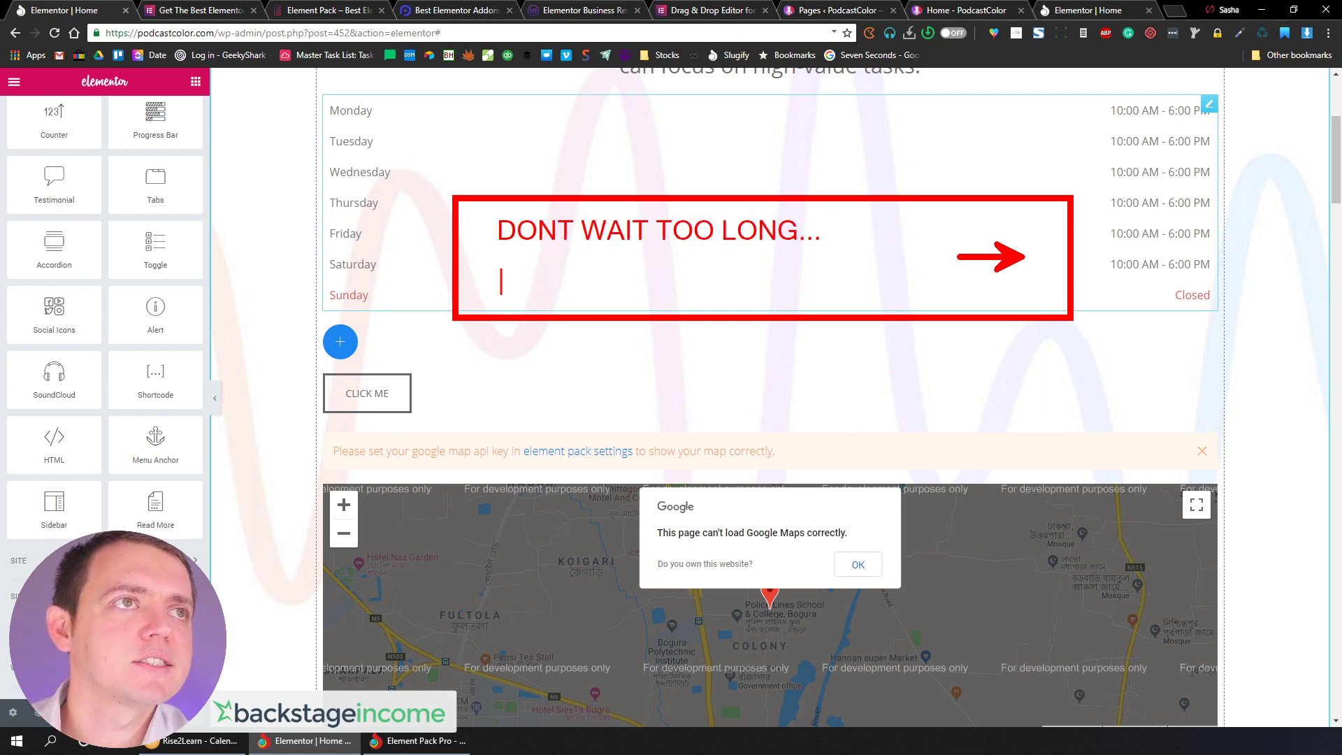
pyautogui.write('GET IT NOW')
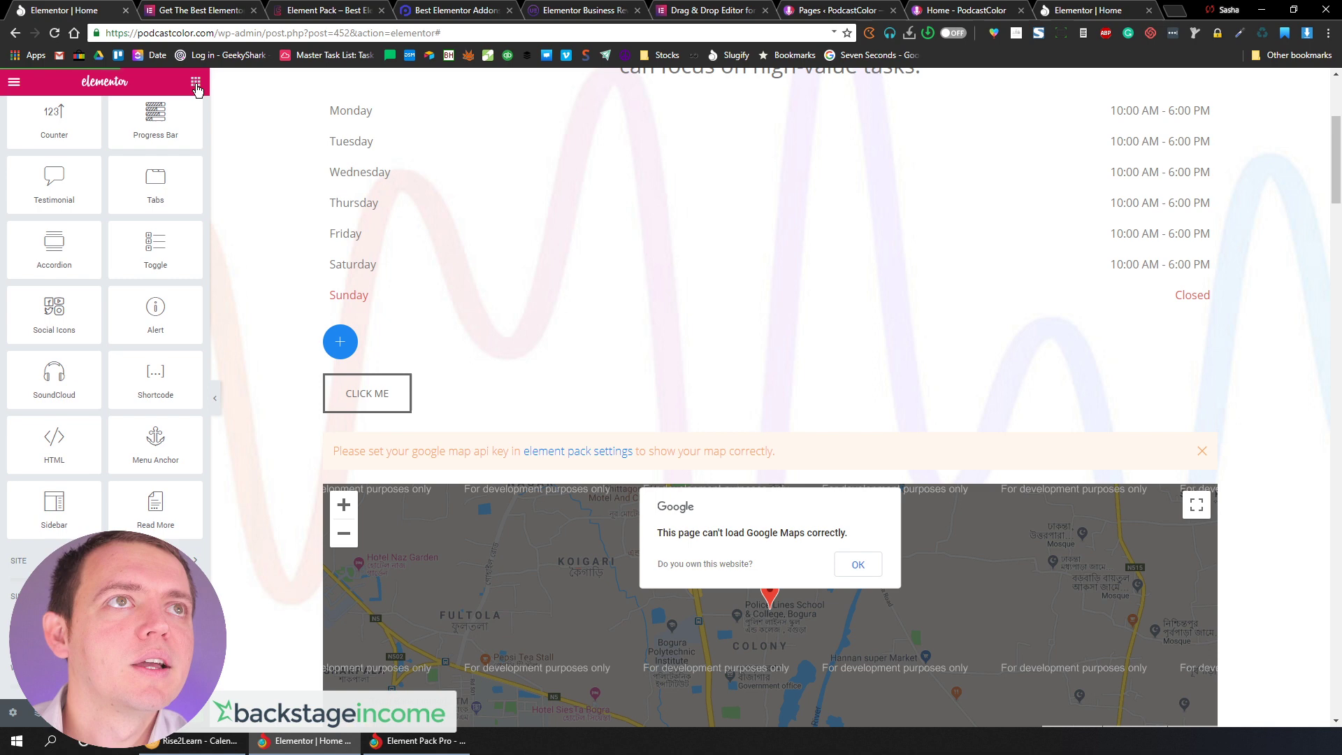
# Drag the Element Pack Video Player widget onto the page below the CLICK ME button
pyautogui.scroll(-20, 196, 128)
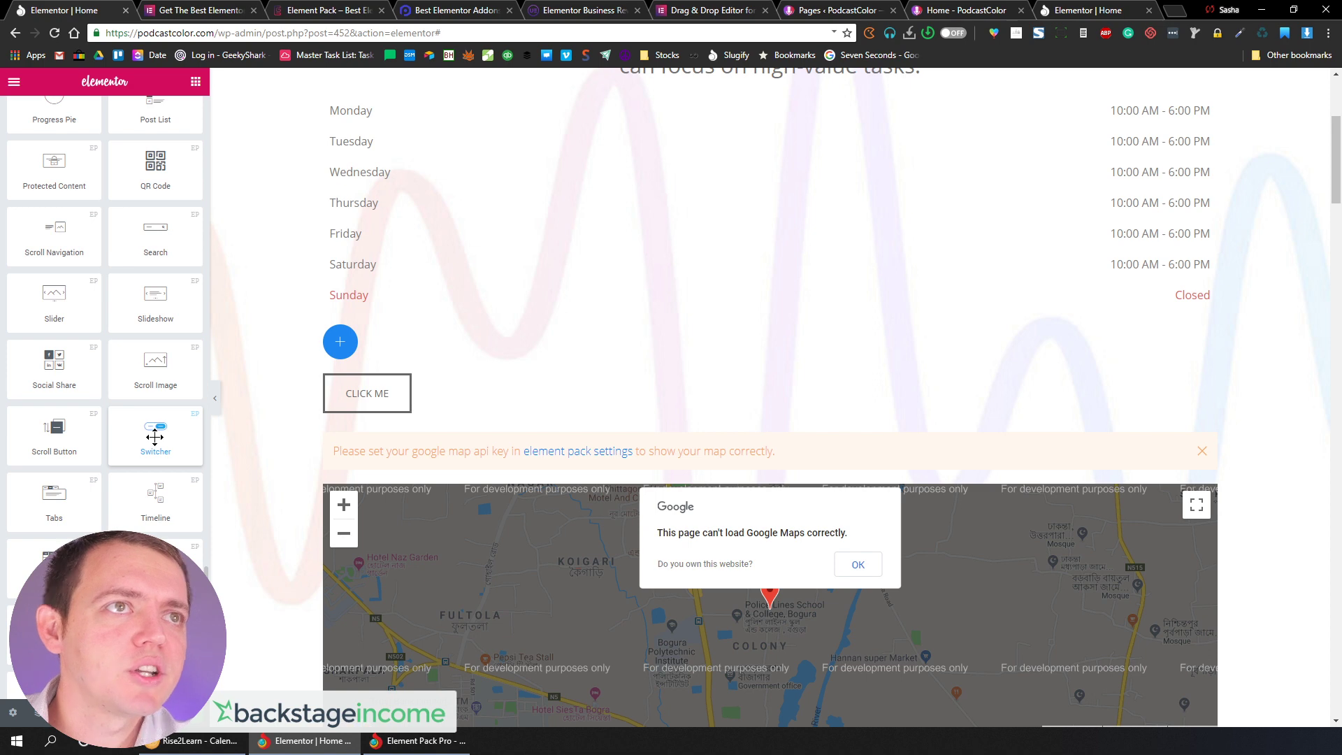
pyautogui.scroll(-5, 155, 437)
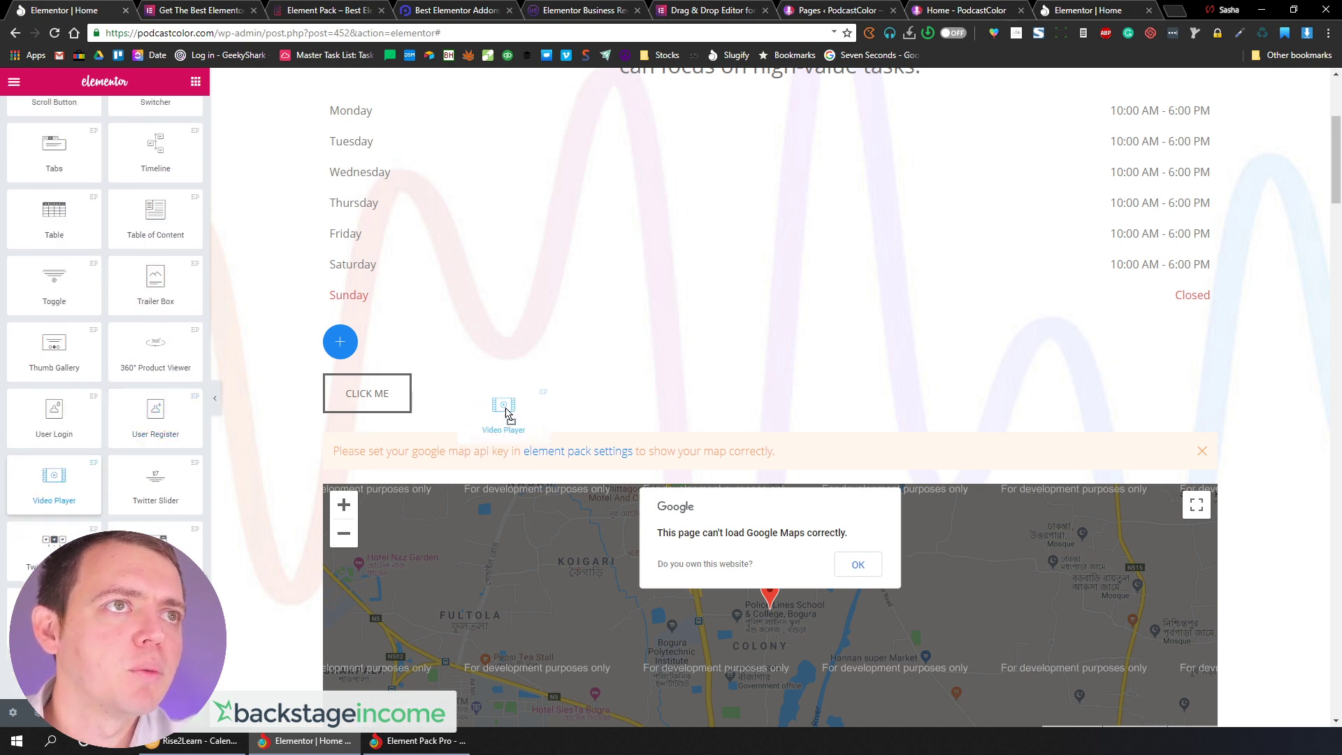
pyautogui.moveTo(506, 412); pyautogui.dragTo(504, 406)
# Close the PowerPack, Ultimate Addons and Elementor reviews tabs with Ctrl+W
pyautogui.click(453, 11)
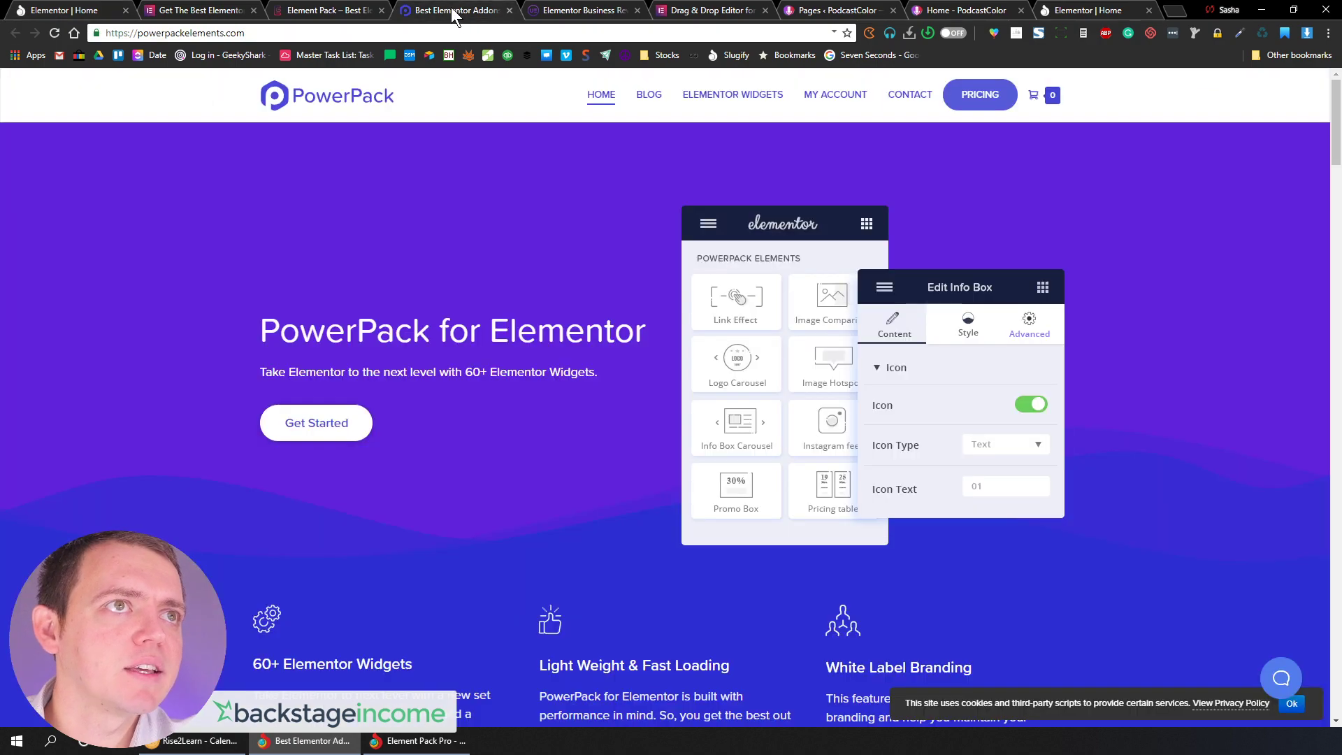
pyautogui.click(352, 10)
pyautogui.hotkey('ctrl', 'w')
pyautogui.hotkey('ctrl', 'w')
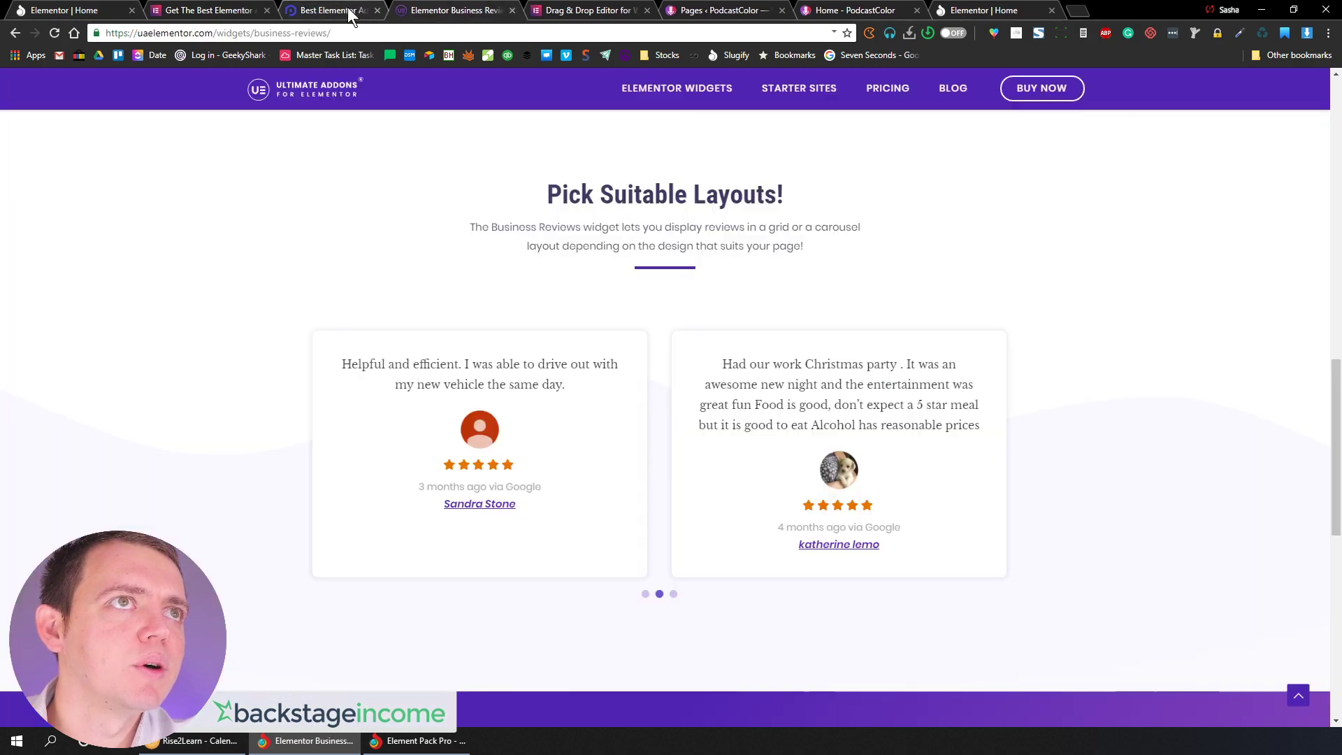
pyautogui.hotkey('ctrl', 'w')
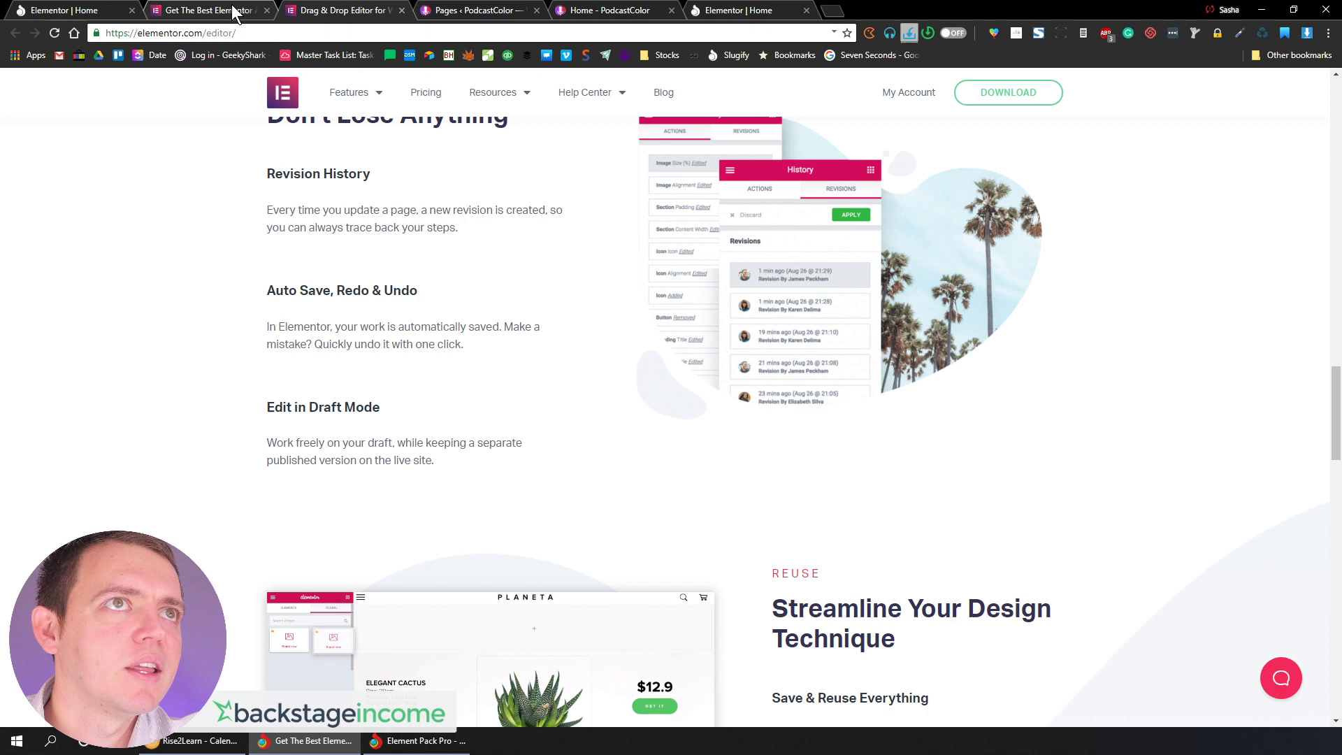
pyautogui.click(233, 11)
pyautogui.hotkey('ctrl', 'w')
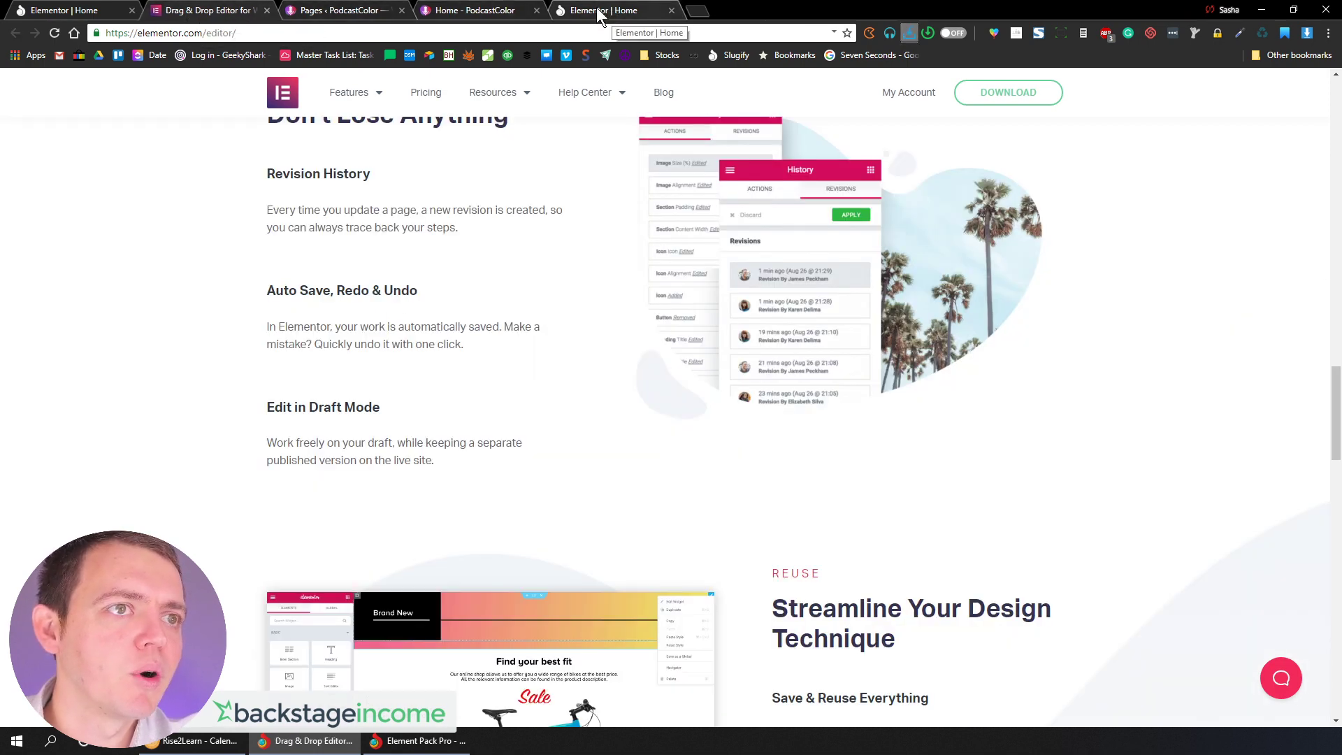
# Load bdthemes.com in the Elementor editor's tab
pyautogui.click(461, 11)
pyautogui.click(547, 10)
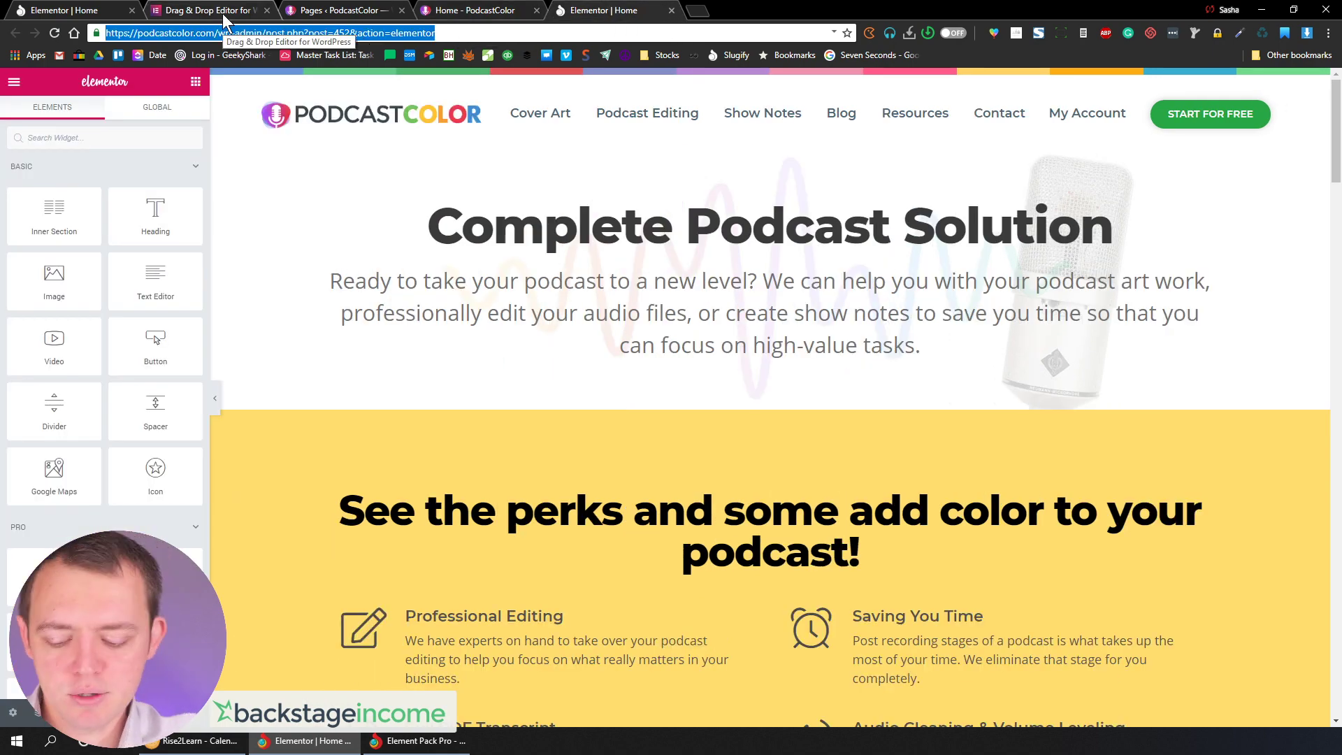
pyautogui.write('bdth')
pyautogui.press('Return')
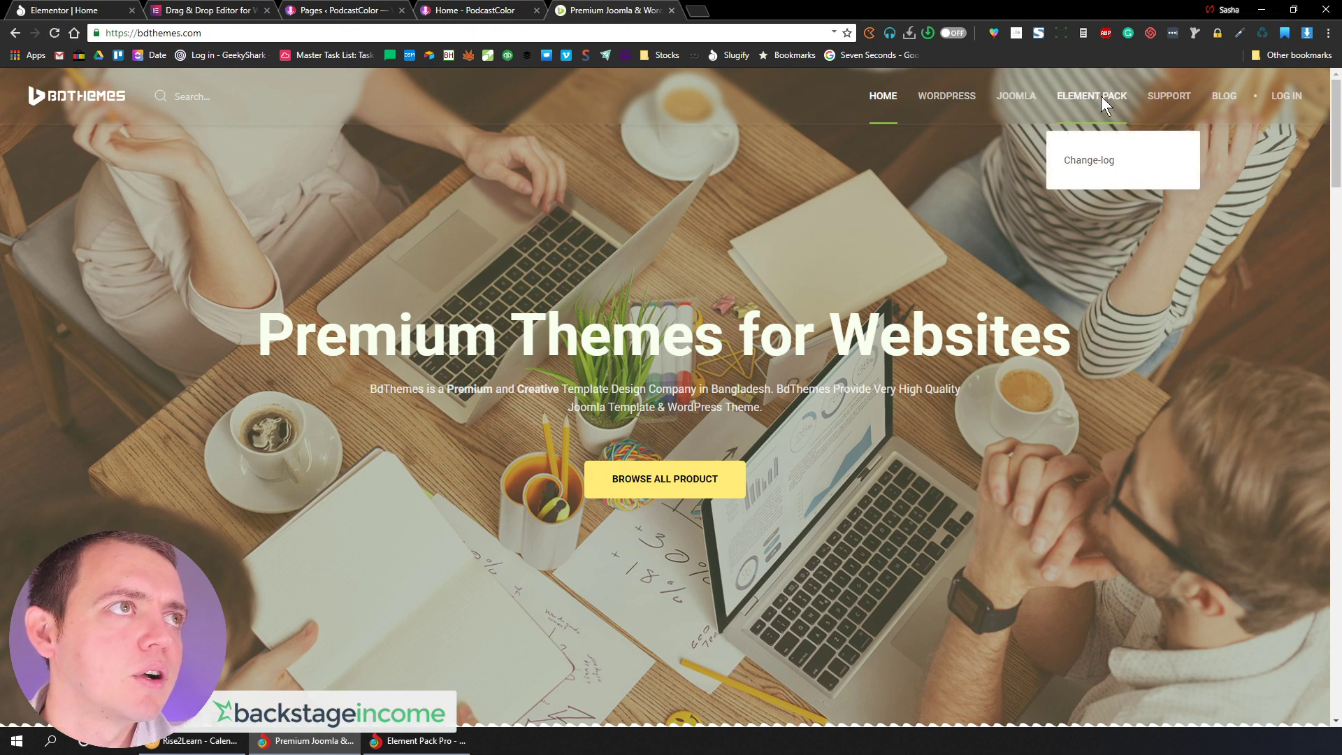
# Go to the Element Pack site and open its Dual Button demo page
pyautogui.click(1101, 95)
pyautogui.moveTo(599, 100)
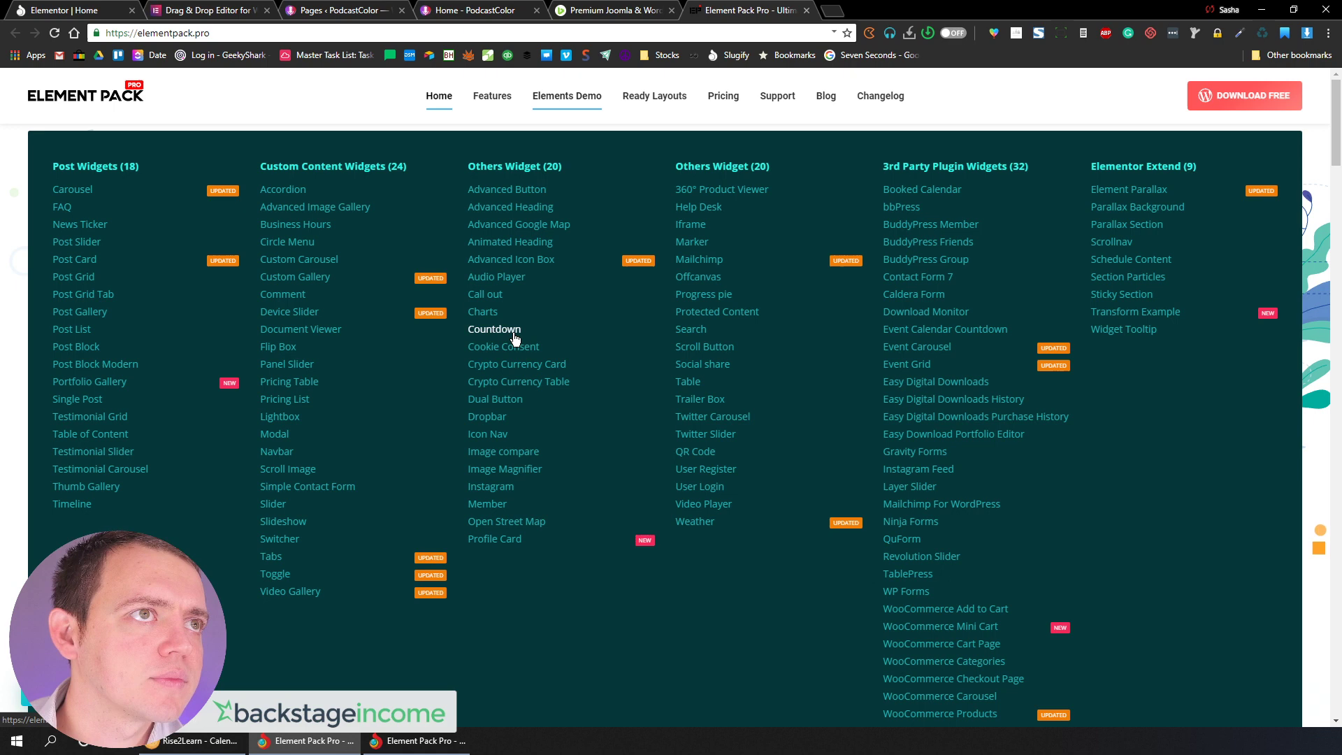
pyautogui.click(504, 404)
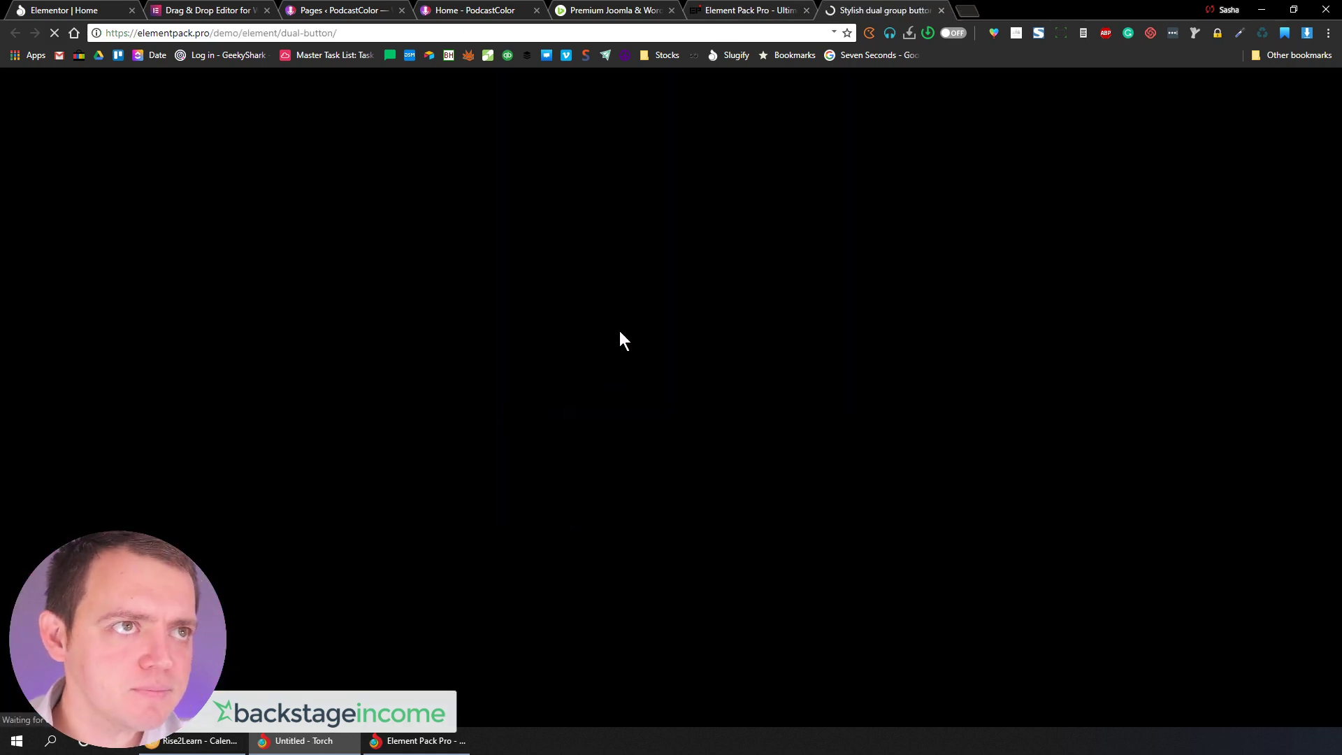
# Scroll through the gradient, image, box shadow and middle-text dual button examples
pyautogui.scroll(-4, 606, 335)
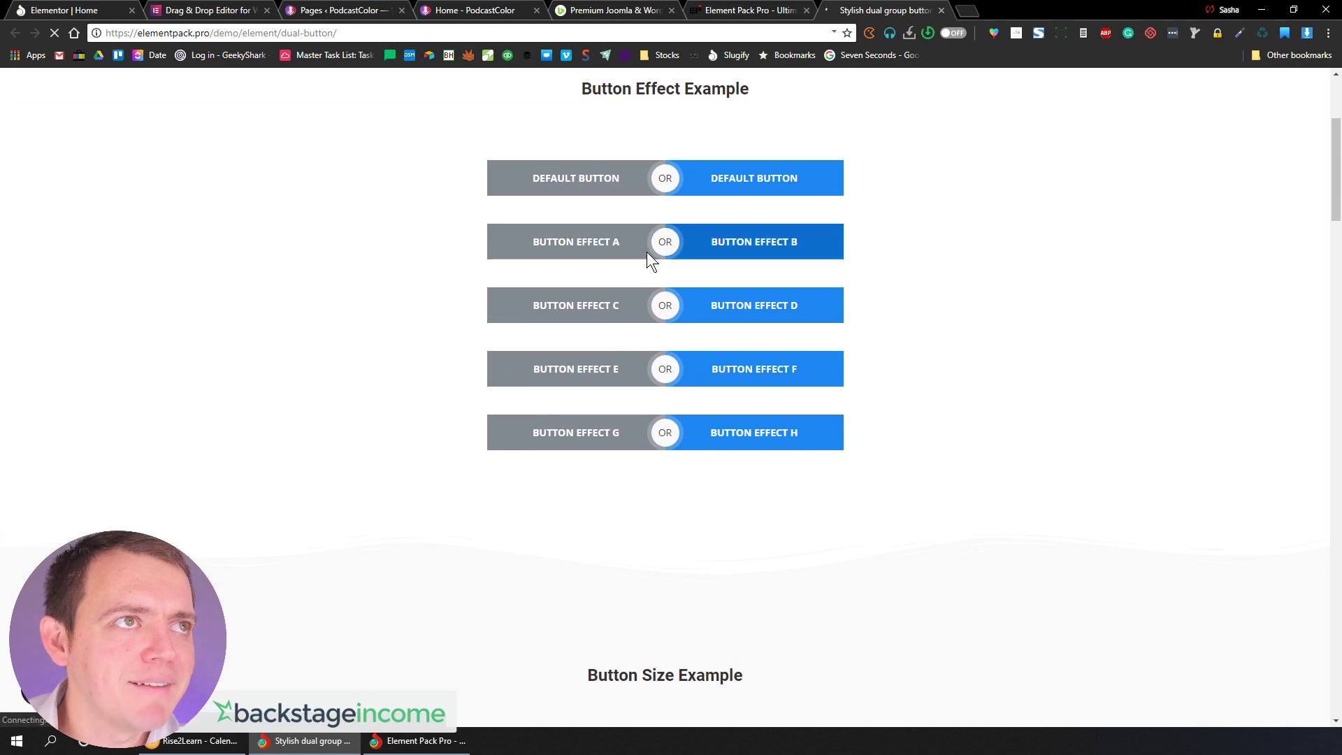
pyautogui.scroll(-10, 594, 384)
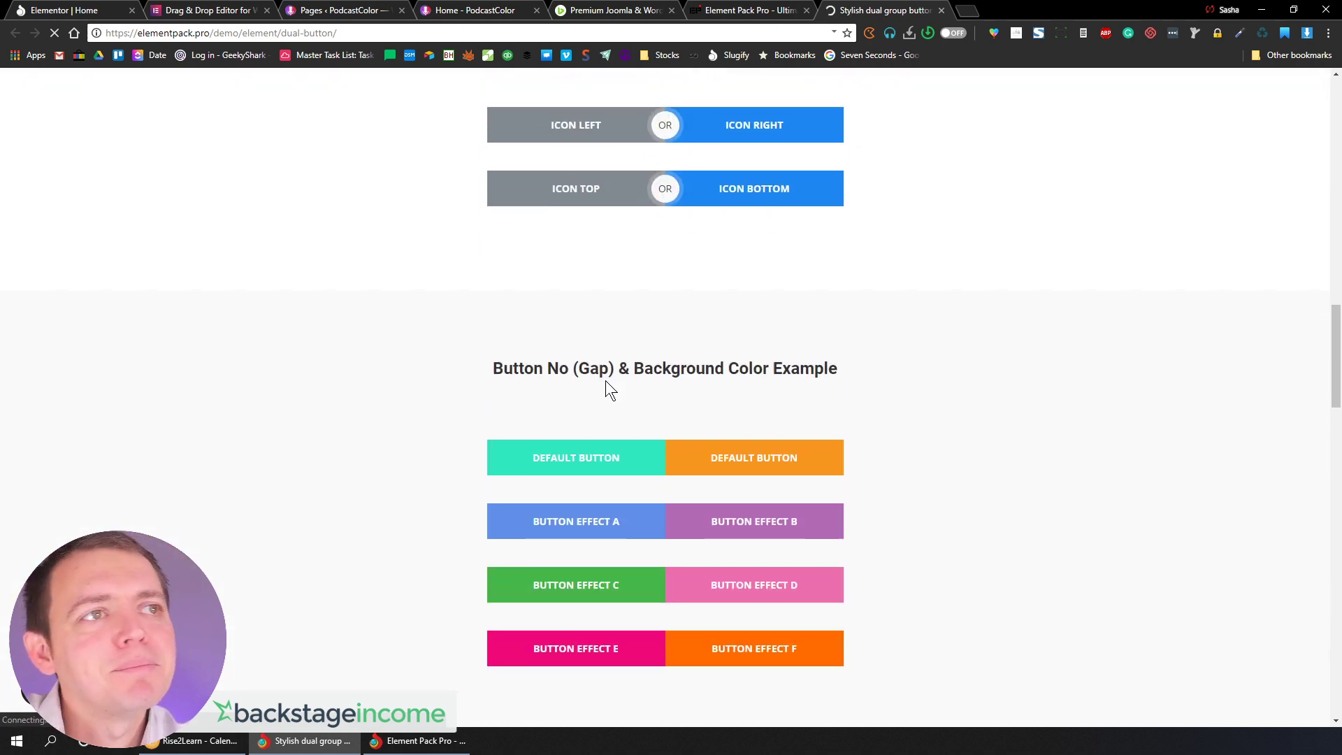
pyautogui.scroll(-7, 606, 389)
pyautogui.scroll(-6, 685, 489)
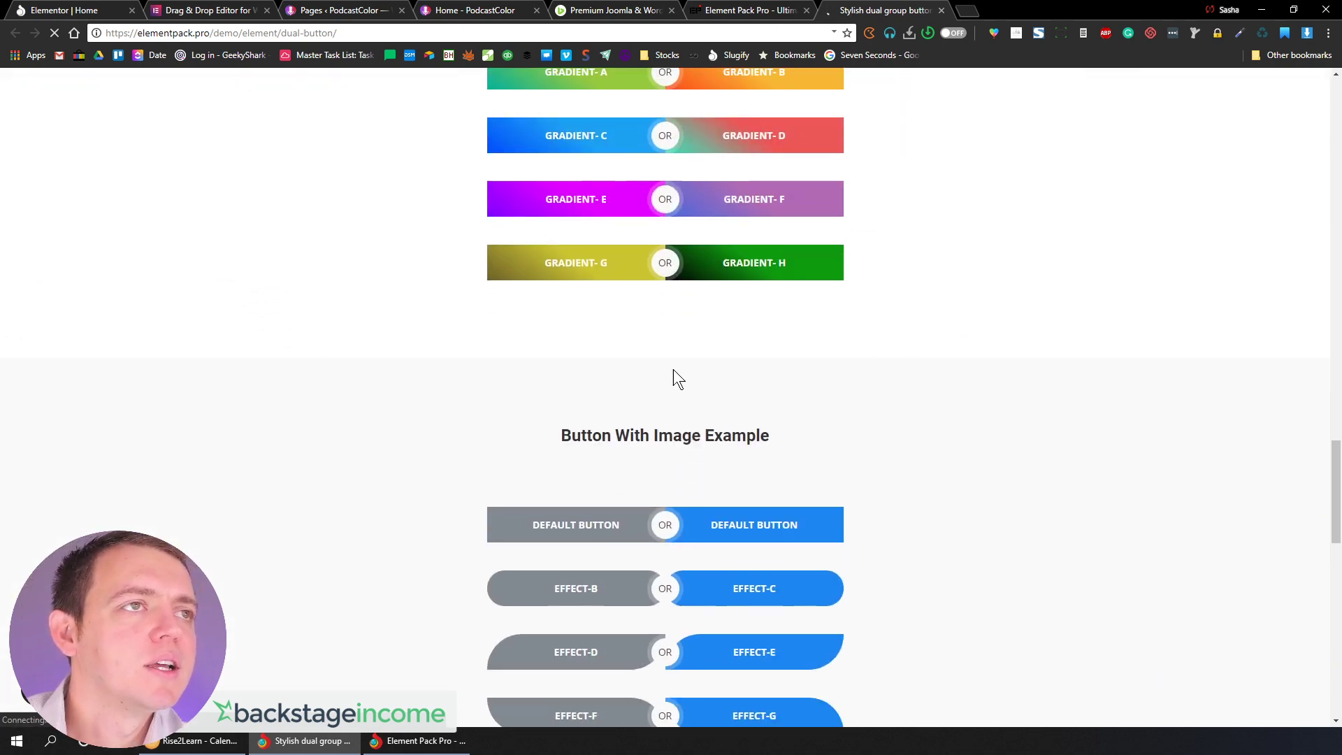
pyautogui.scroll(-8, 727, 392)
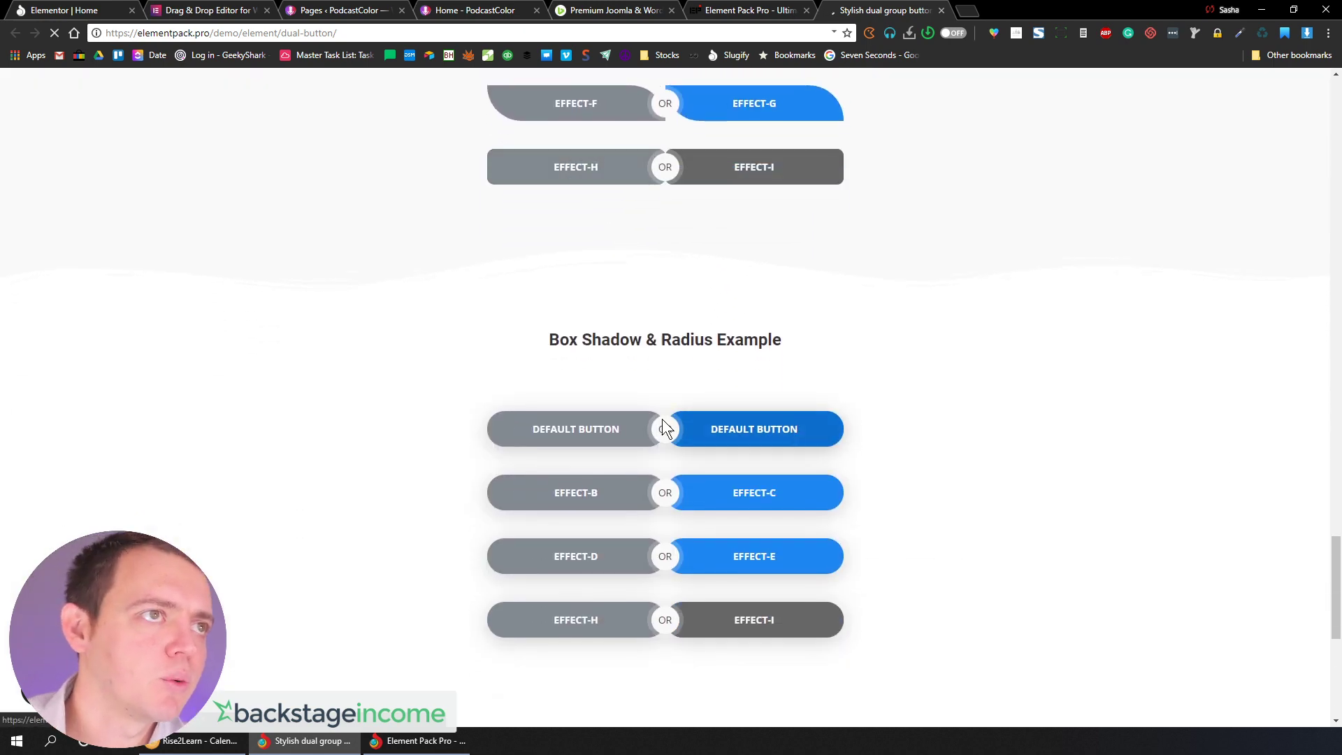
pyautogui.scroll(-7, 914, 480)
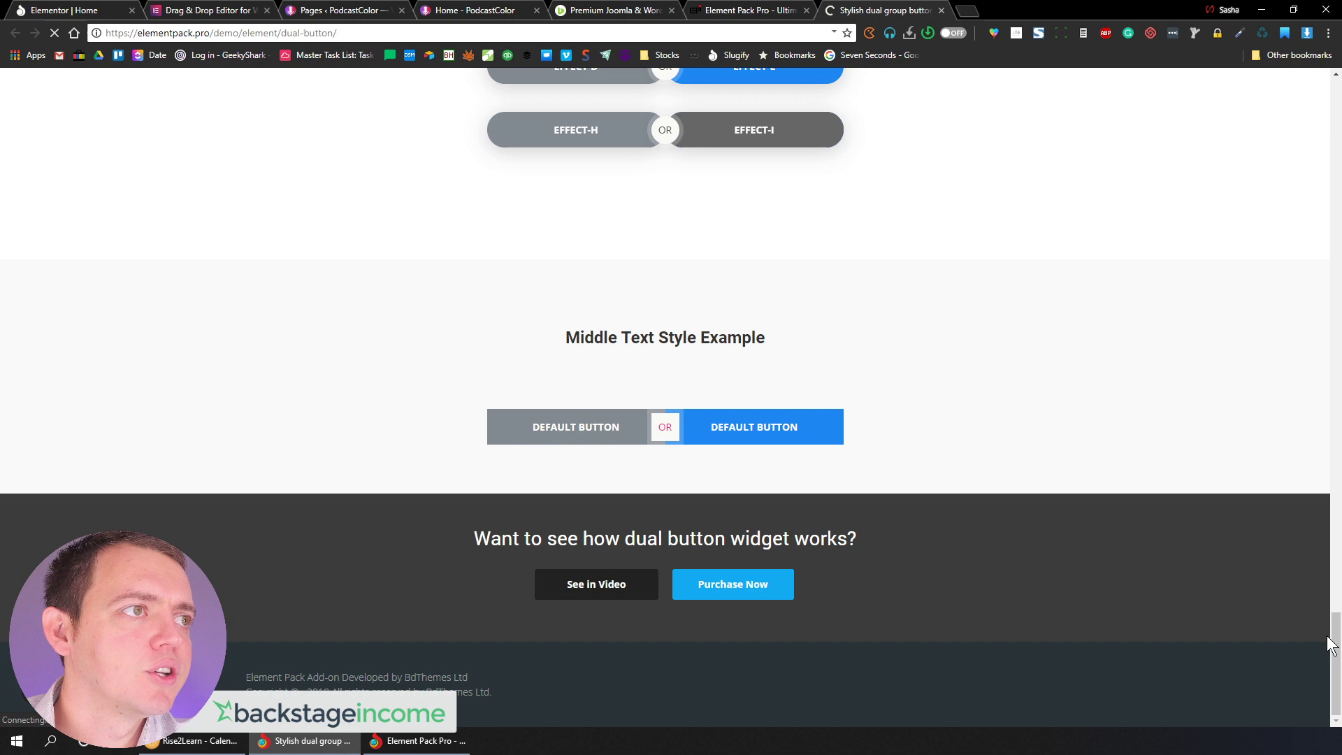
pyautogui.moveTo(1332, 645); pyautogui.dragTo(1322, 93)
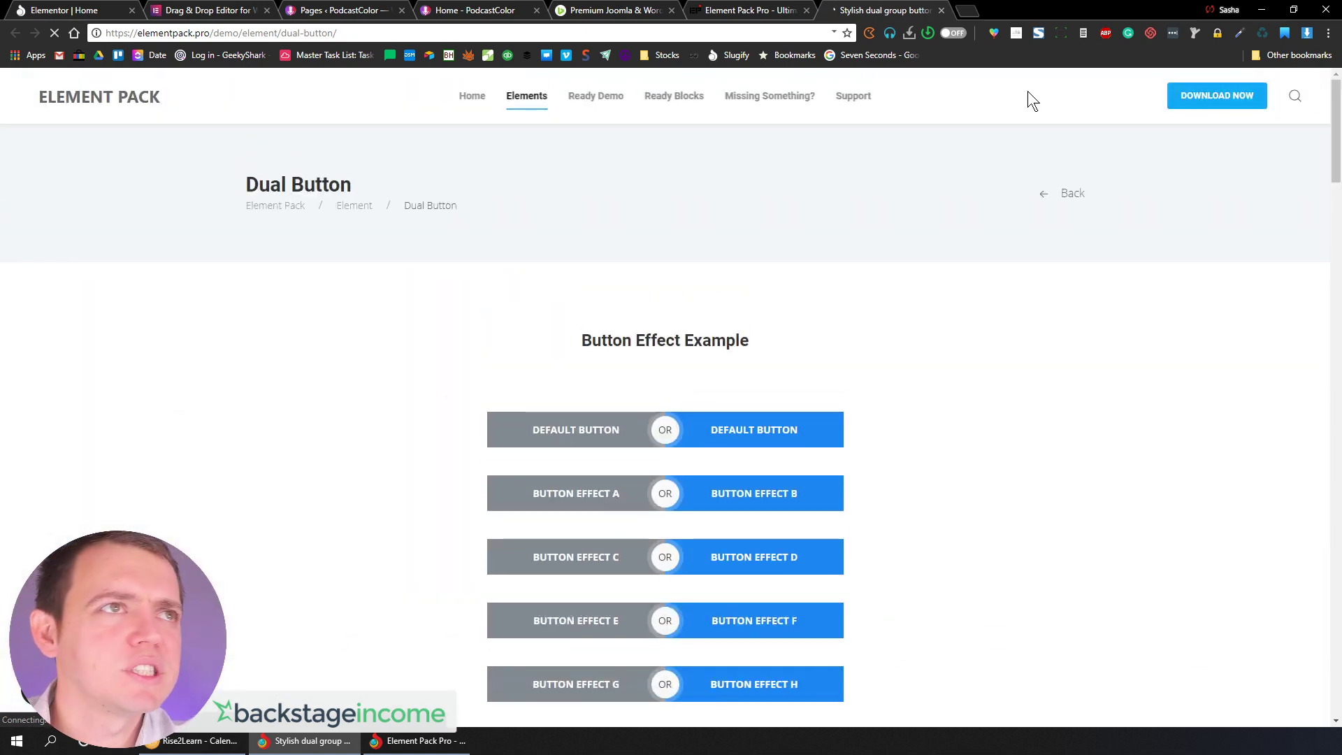
pyautogui.moveTo(527, 98)
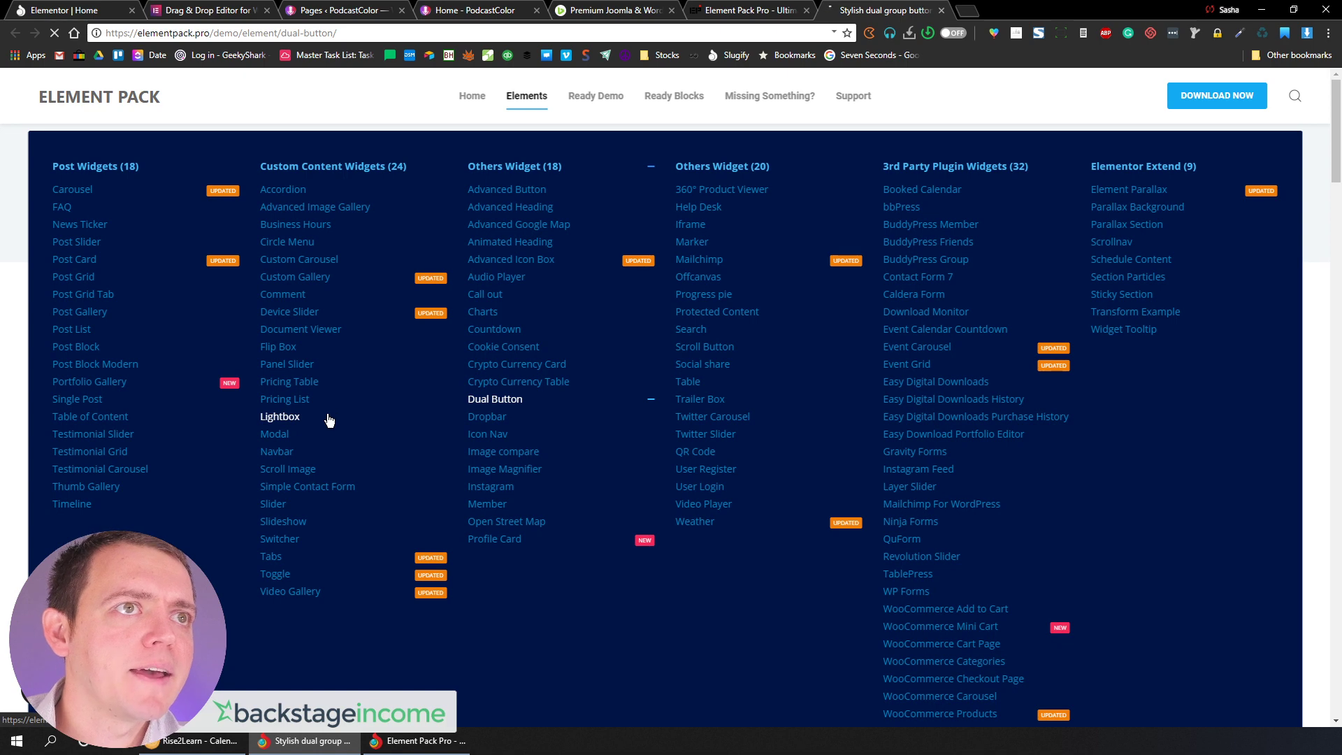
# On the Switcher demo, switch the first pricing table between yearly and monthly prices
pyautogui.click(299, 539)
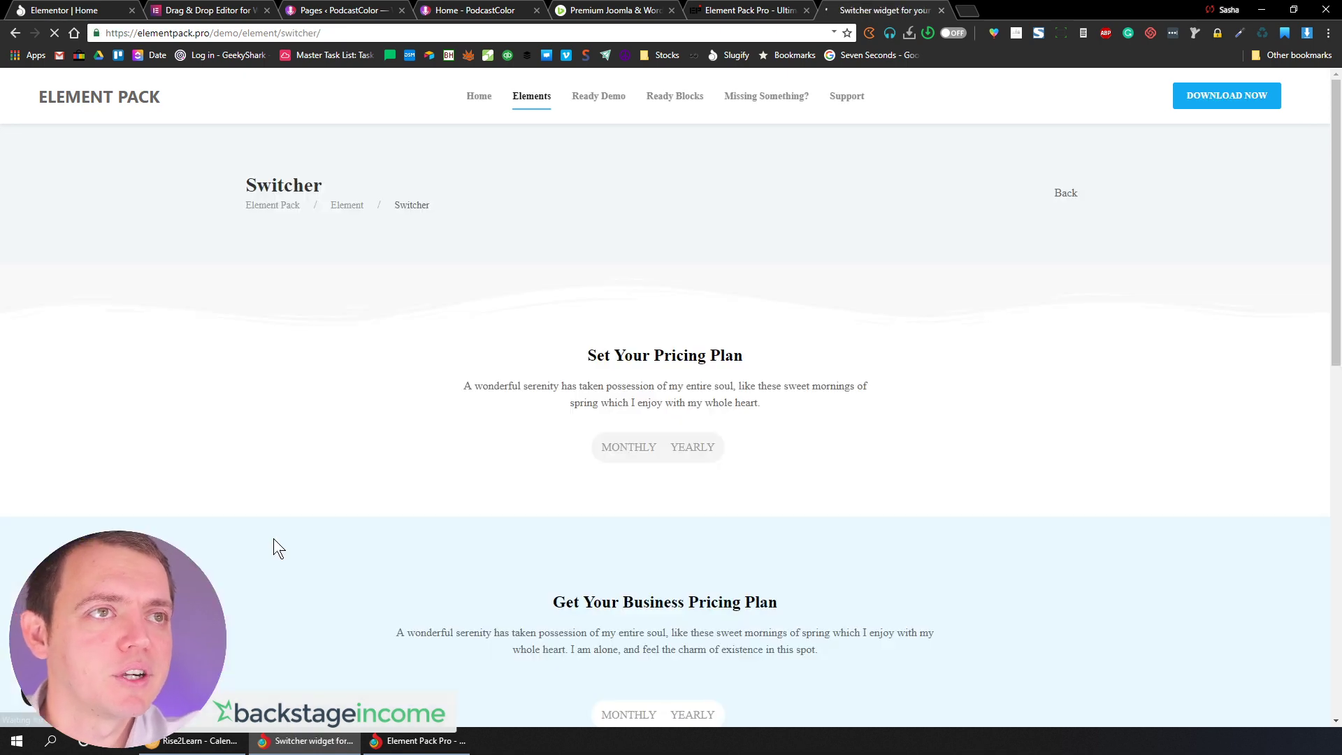
pyautogui.scroll(-4, 561, 426)
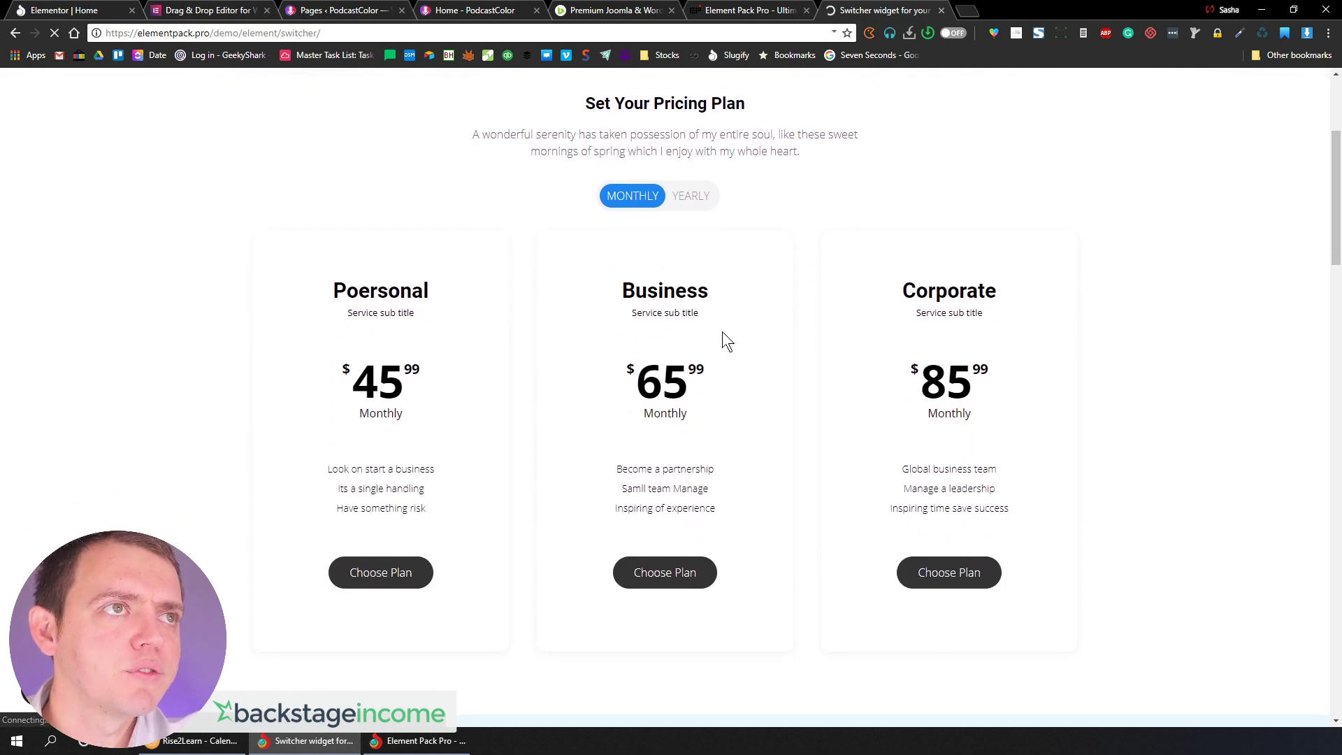
pyautogui.click(688, 197)
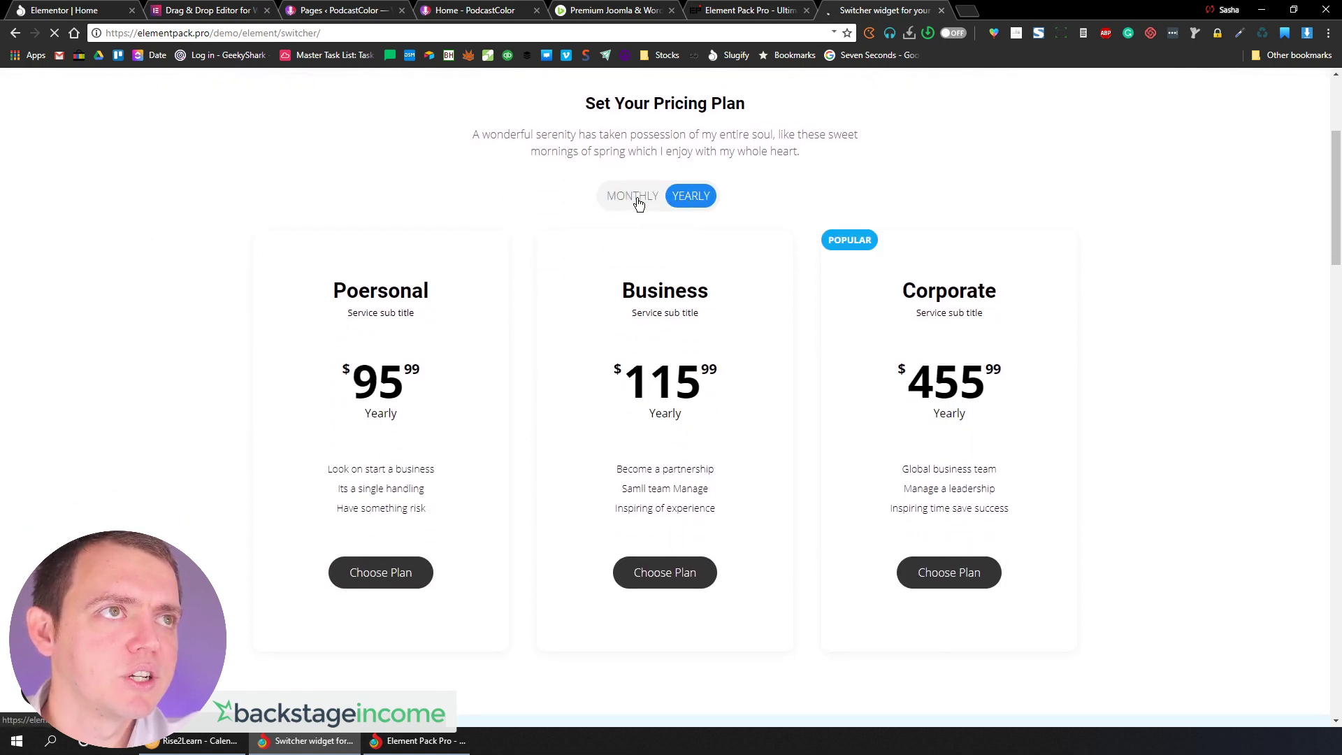
pyautogui.click(638, 202)
pyautogui.click(703, 206)
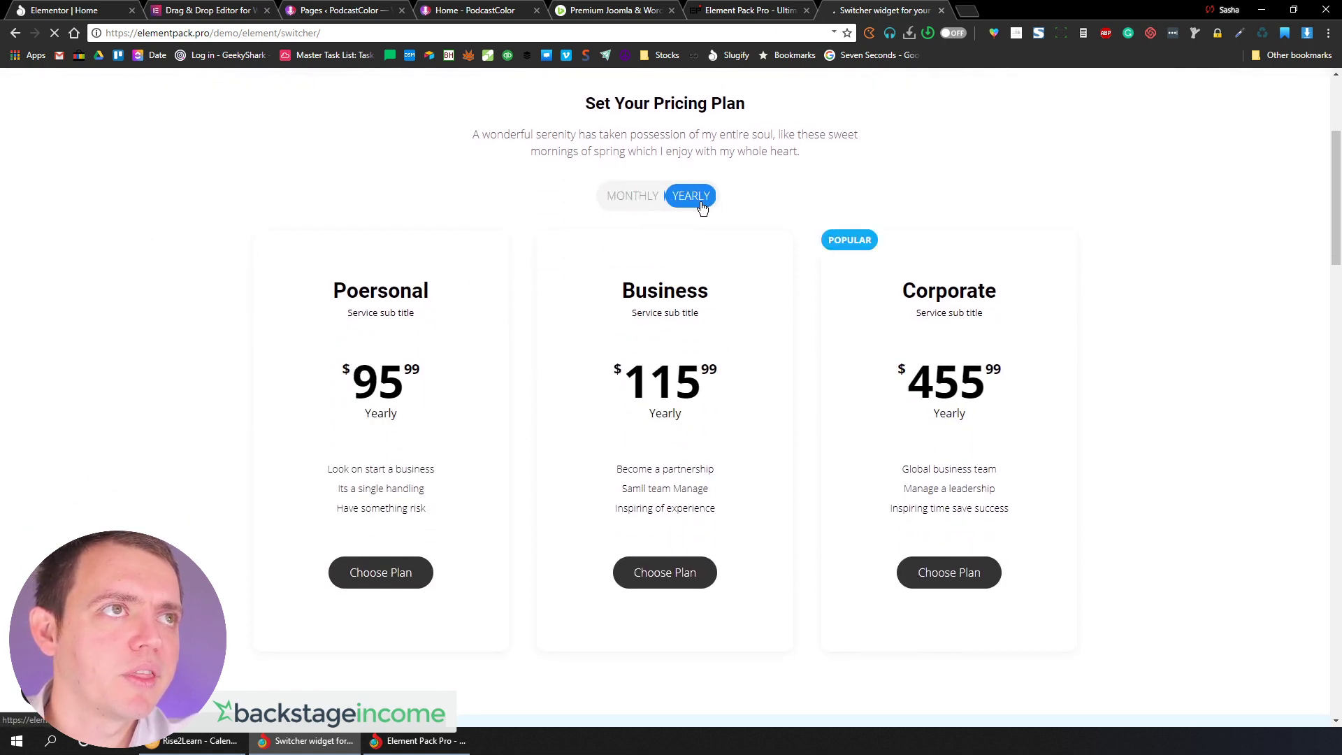
pyautogui.click(612, 202)
# Switch the gradient pricing table between yearly and monthly prices, ending on monthly
pyautogui.scroll(-9, 608, 269)
pyautogui.click(692, 243)
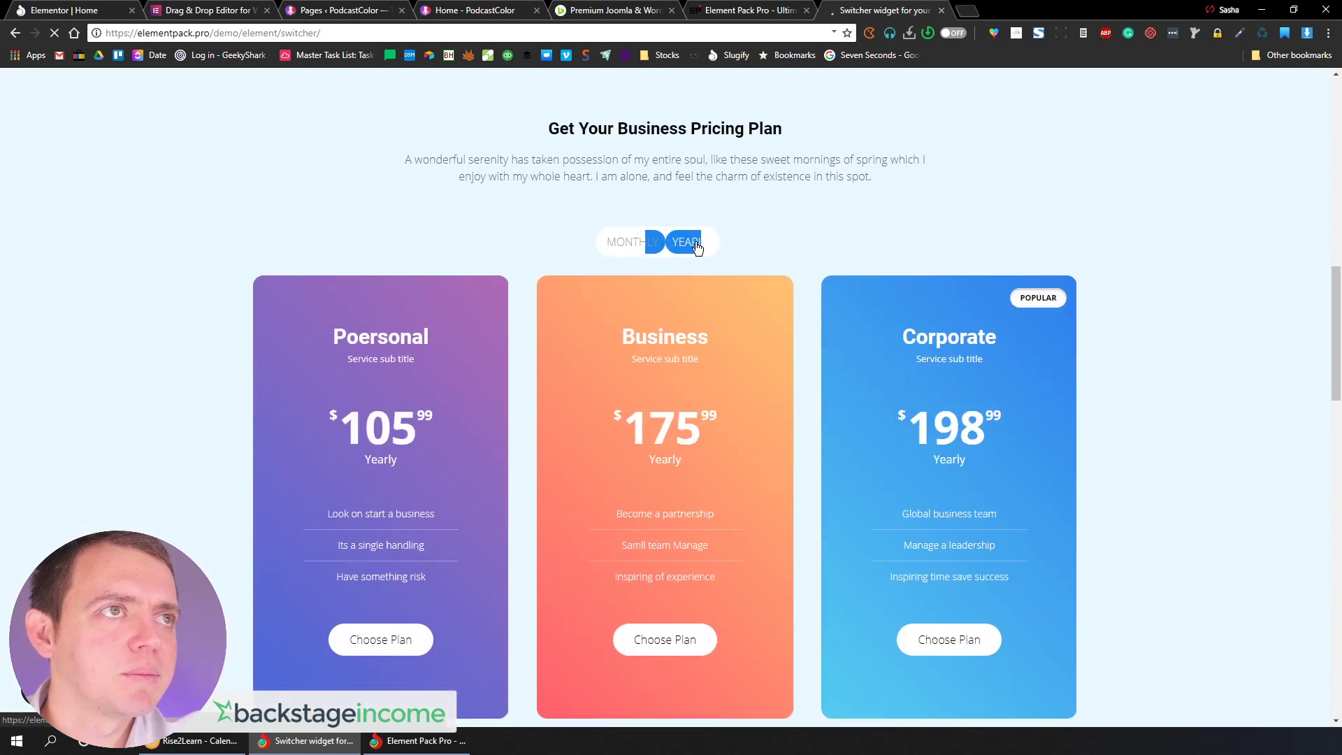
pyautogui.click(640, 244)
pyautogui.click(689, 244)
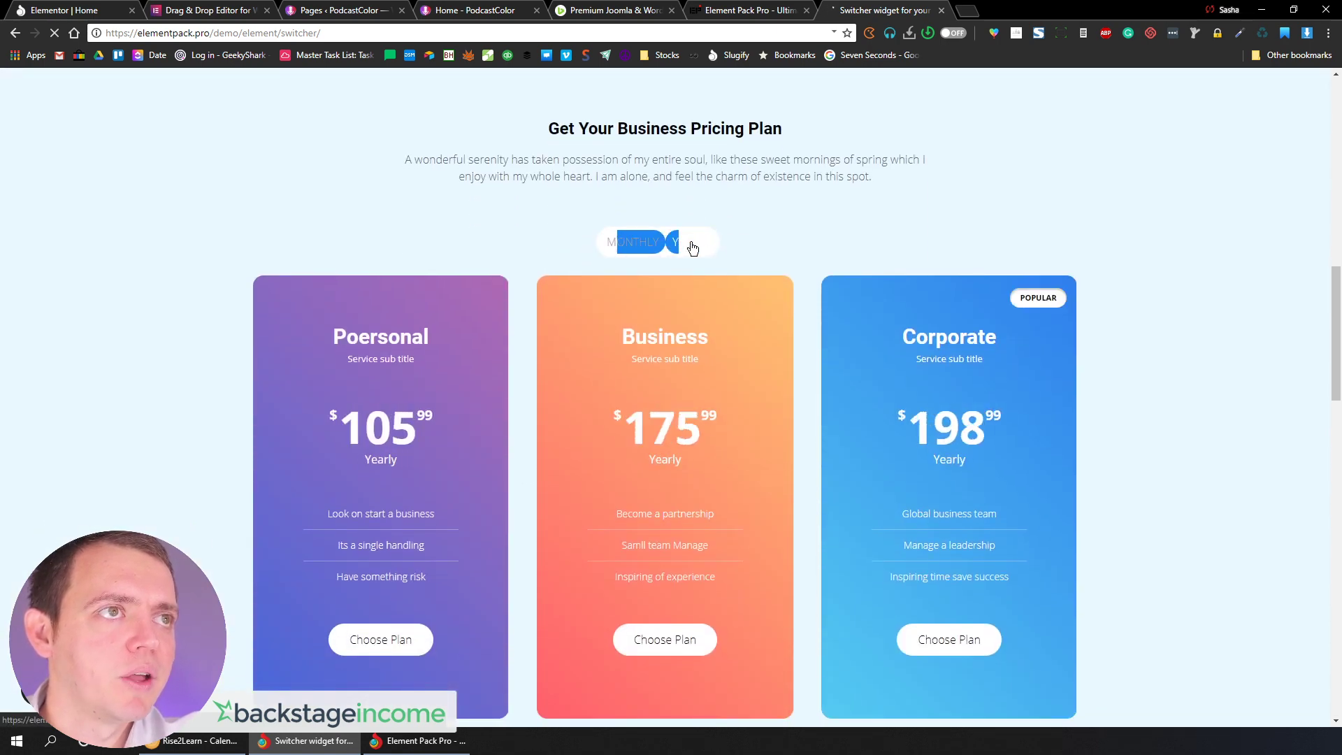
pyautogui.click(654, 246)
pyautogui.scroll(10, 619, 302)
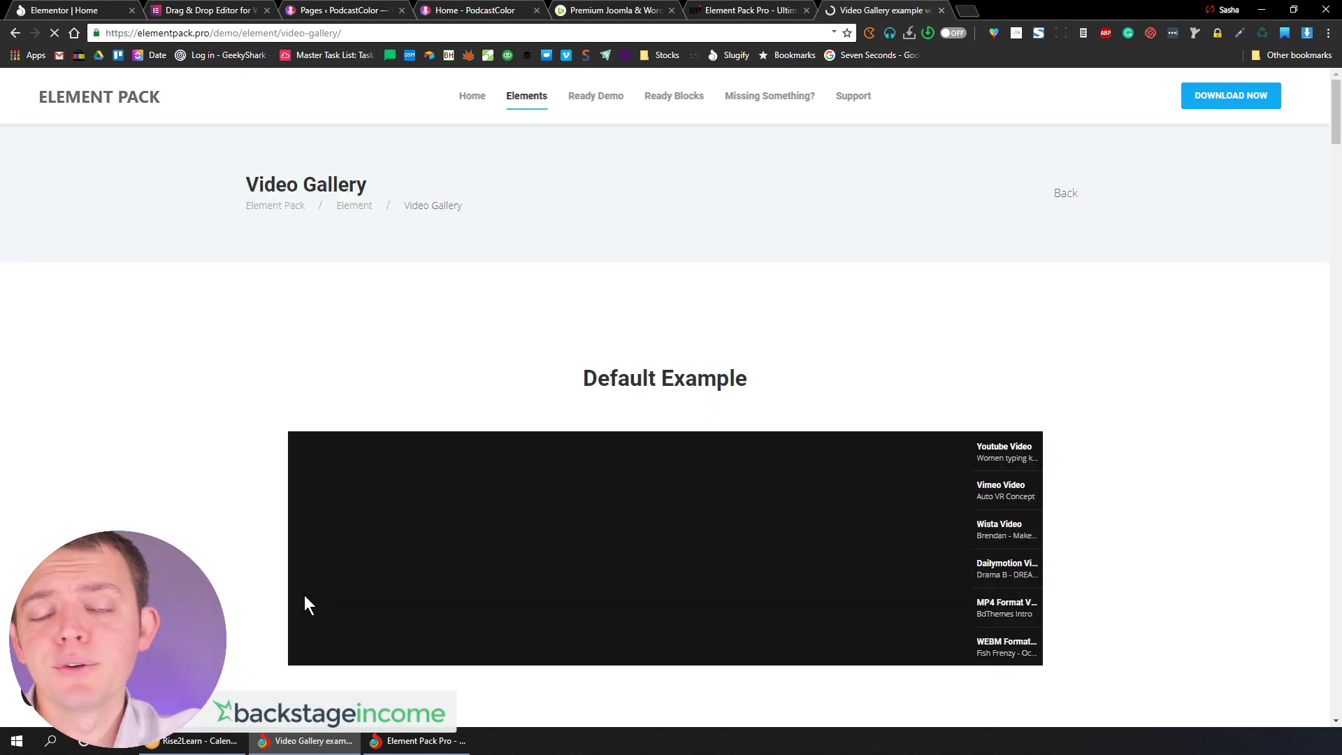
pyautogui.scroll(-4, 782, 396)
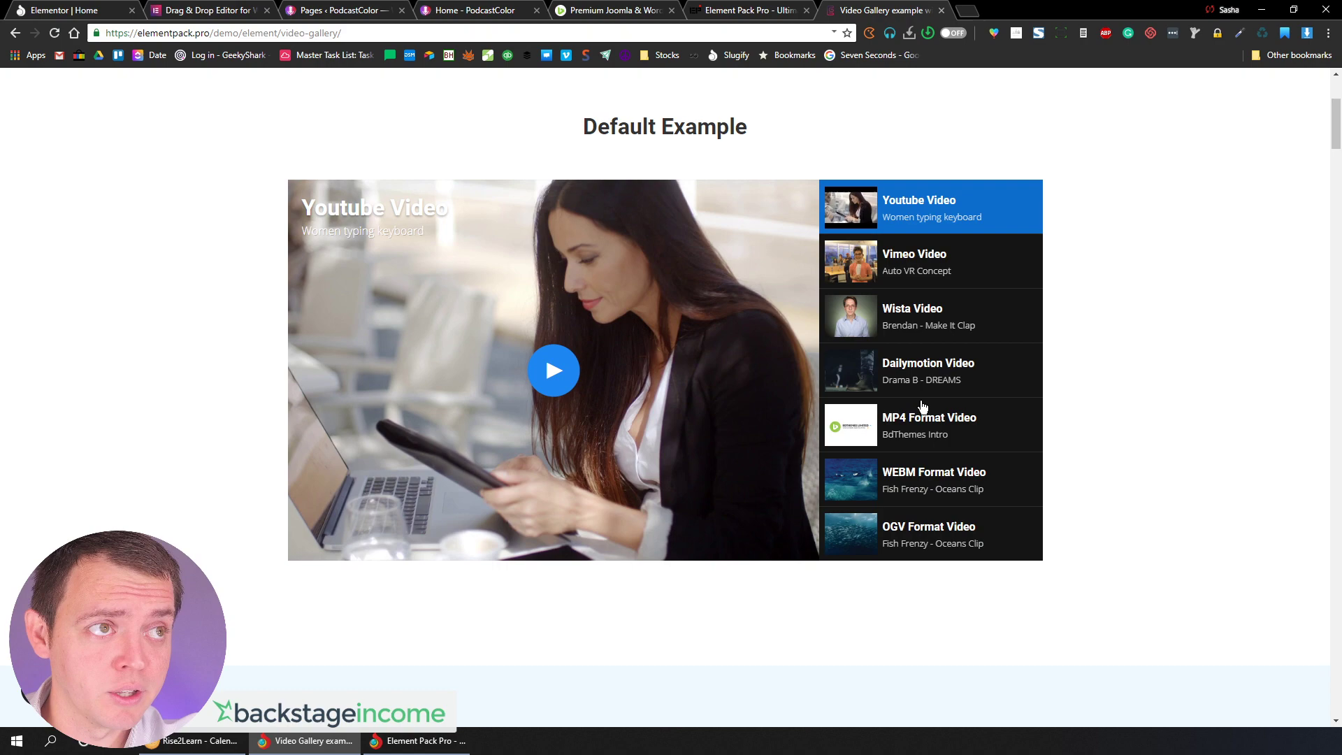
pyautogui.scroll(-10, 922, 407)
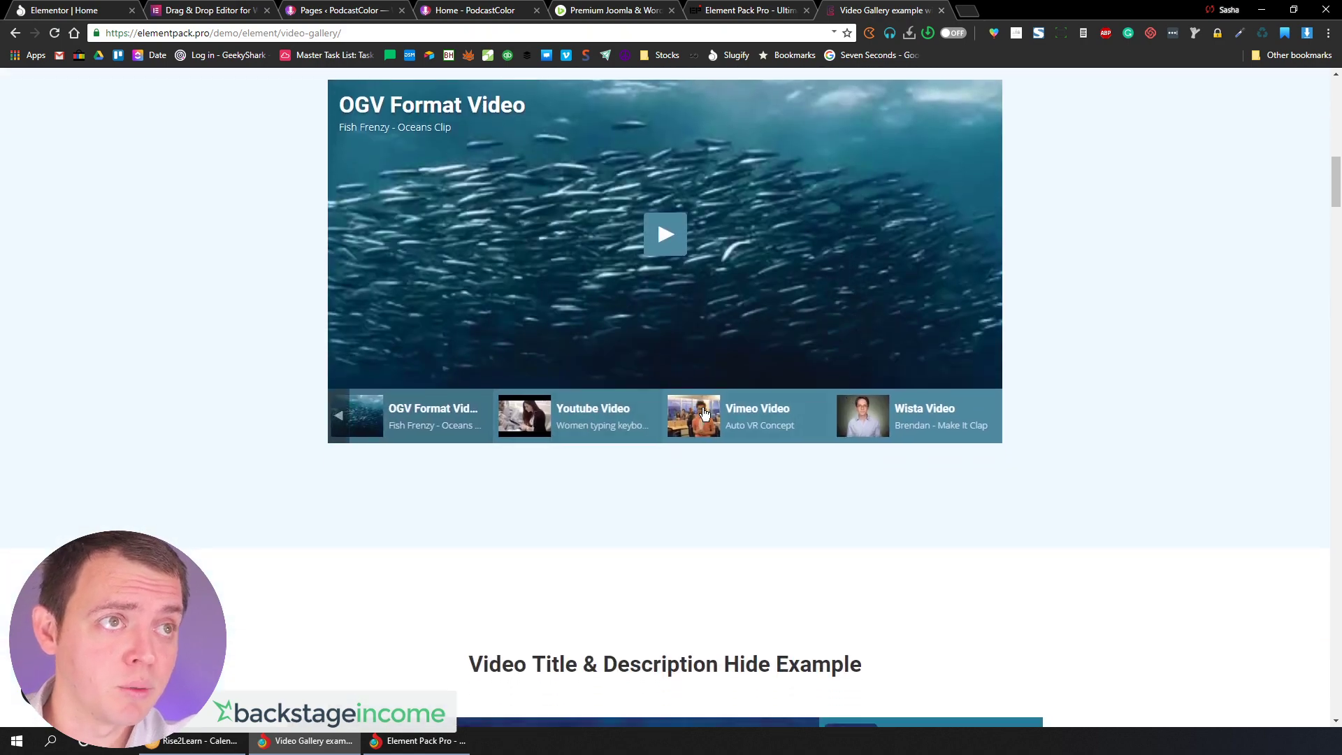
pyautogui.scroll(-18, 704, 413)
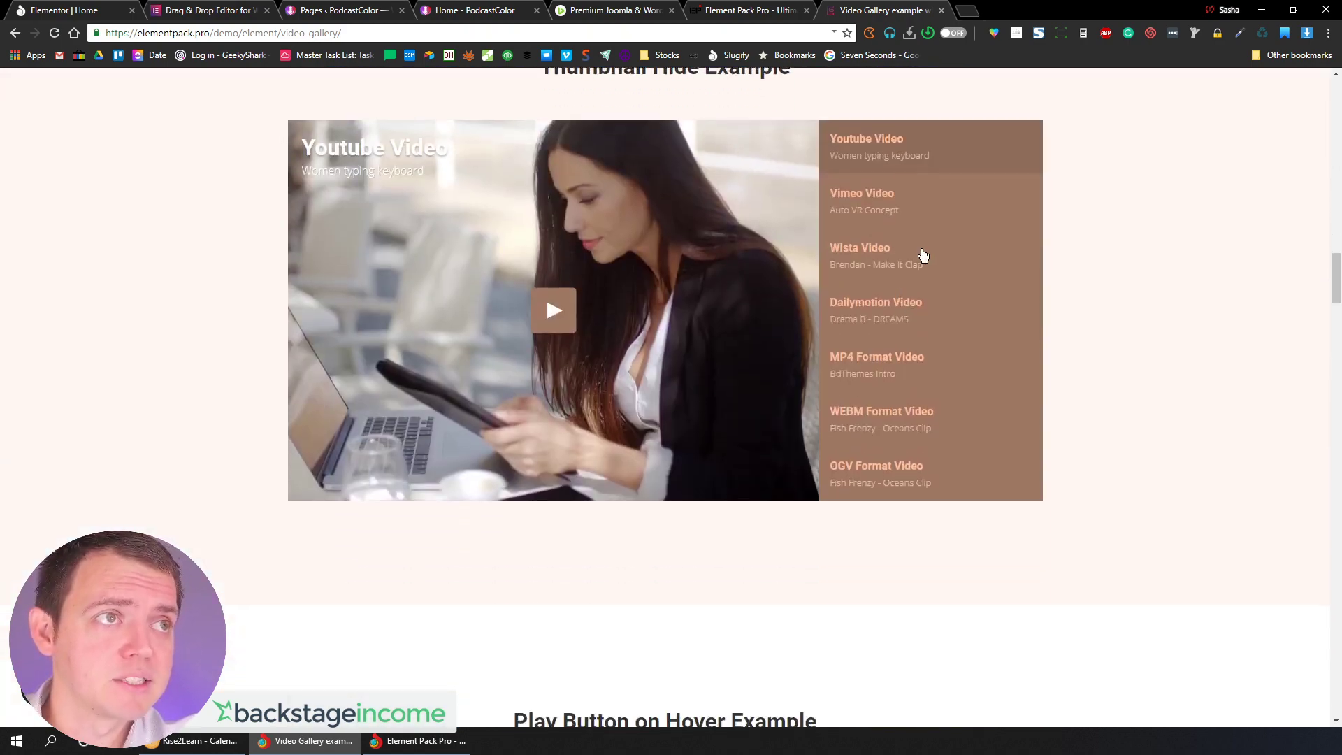
pyautogui.scroll(-12, 888, 454)
pyautogui.scroll(4, 881, 455)
pyautogui.scroll(-1, 909, 416)
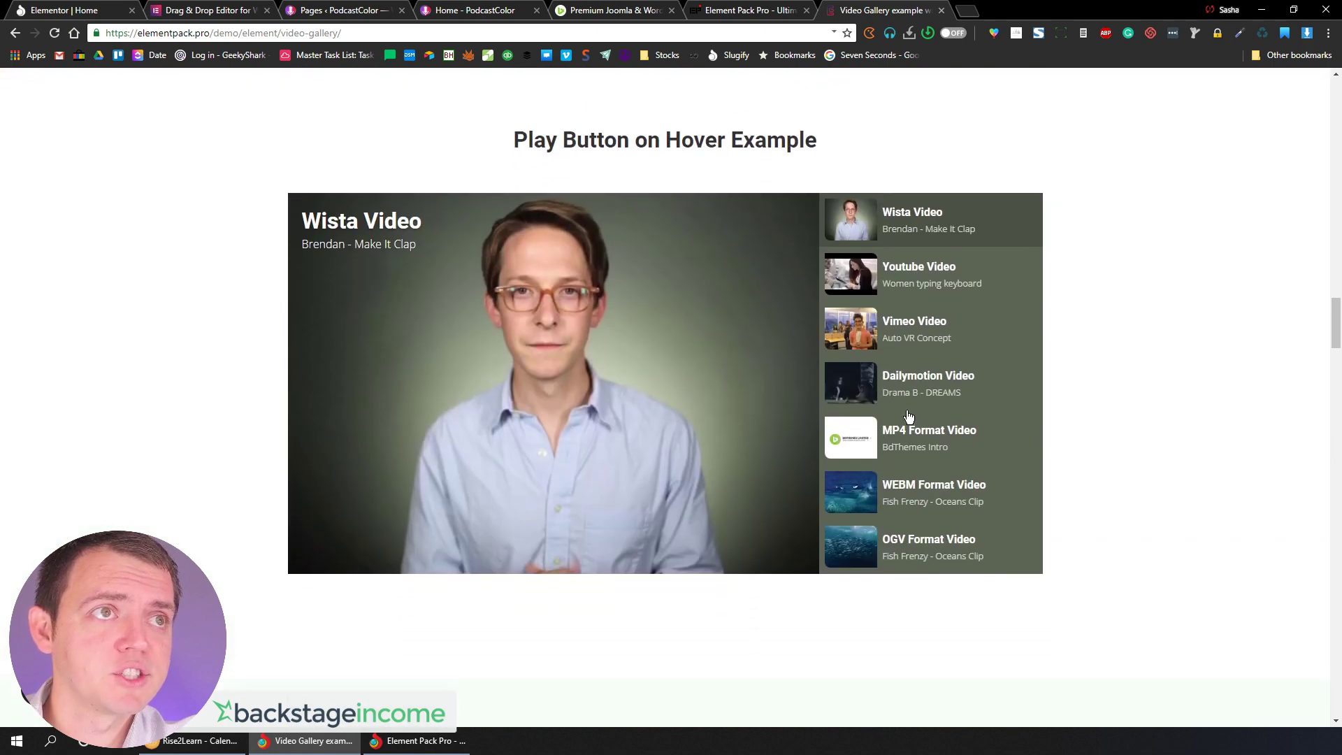
pyautogui.scroll(-10, 909, 392)
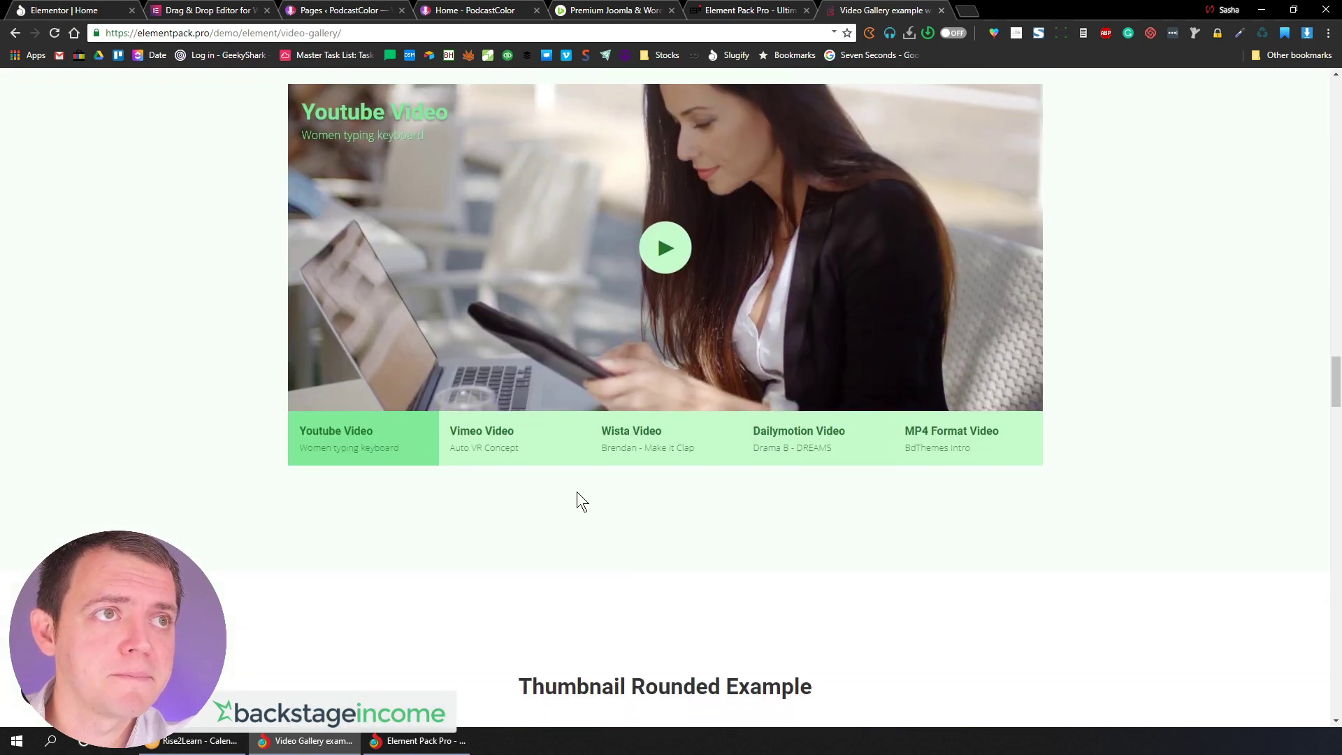
pyautogui.scroll(-10, 874, 454)
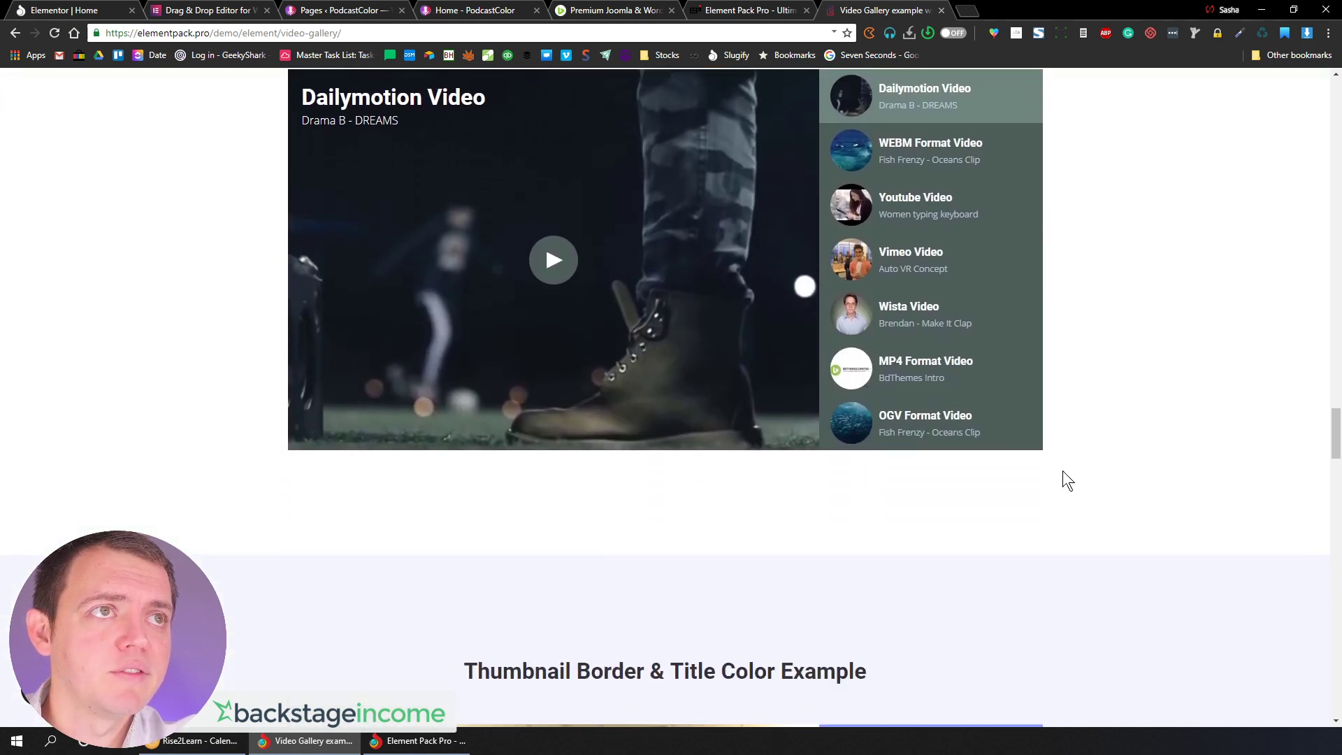
pyautogui.moveTo(1335, 434); pyautogui.dragTo(1309, 90)
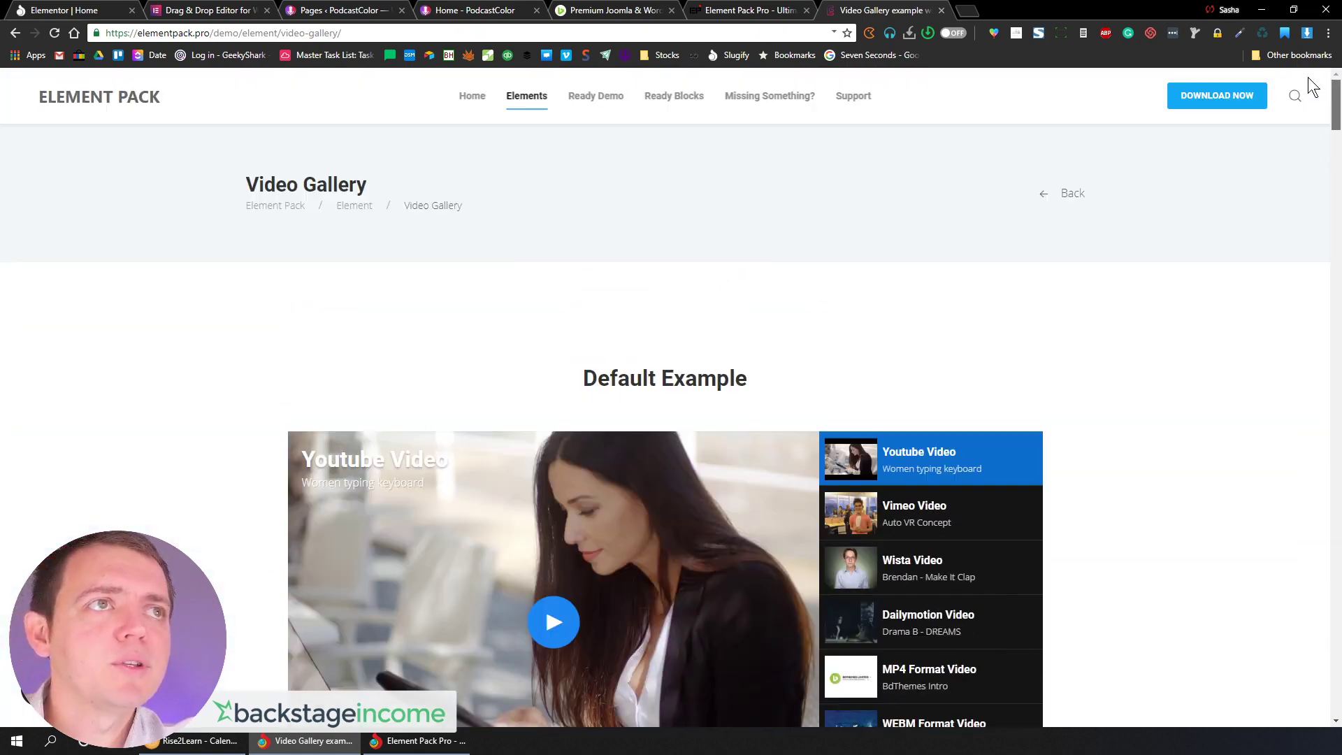